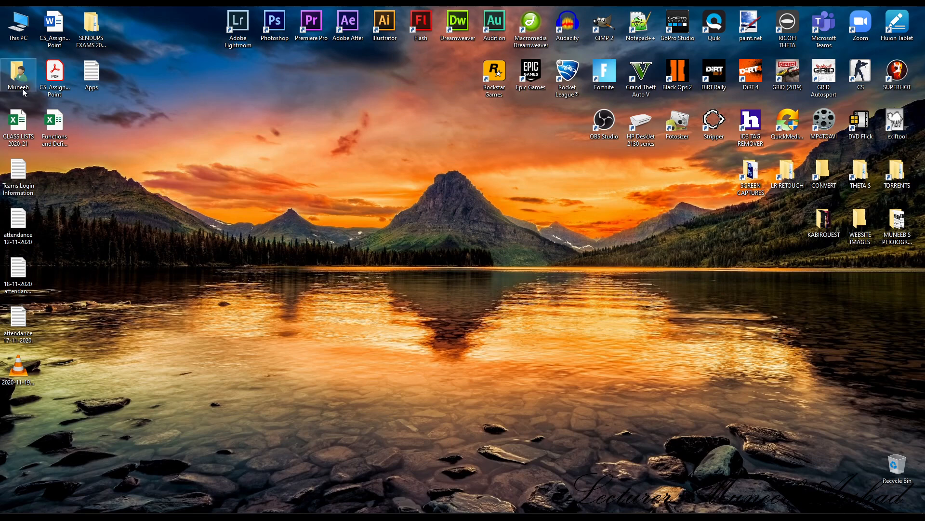
- Open the LOOKUP workbook from the WORK > ICT (0417) > GRADE 10 > Excel Lectures folder on drive D
{"action": "double_click", "coordinate": [20, 26]}
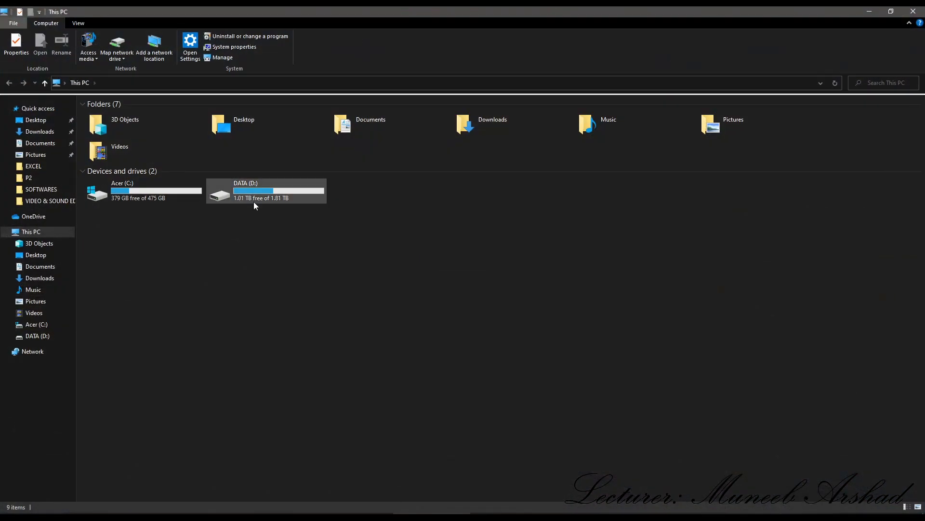
{"action": "double_click", "coordinate": [291, 195]}
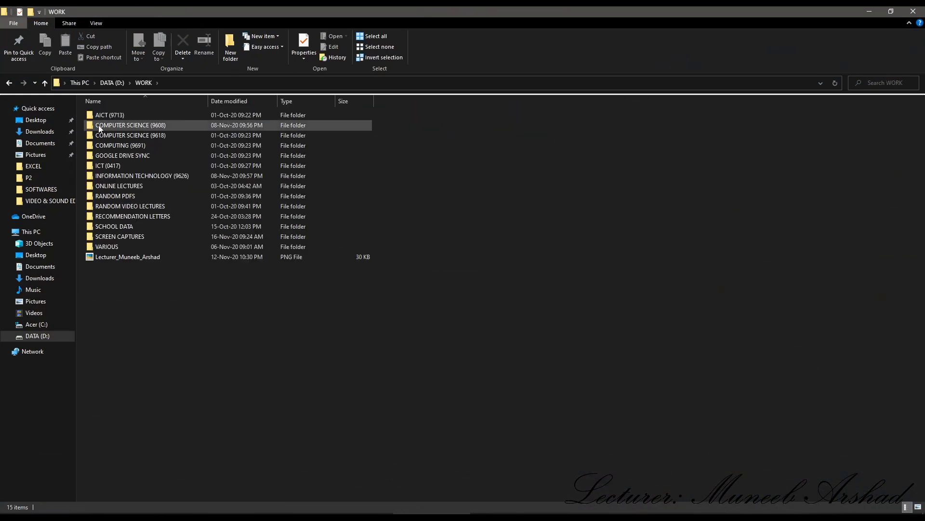
{"action": "double_click", "coordinate": [111, 157]}
{"action": "double_click", "coordinate": [112, 138]}
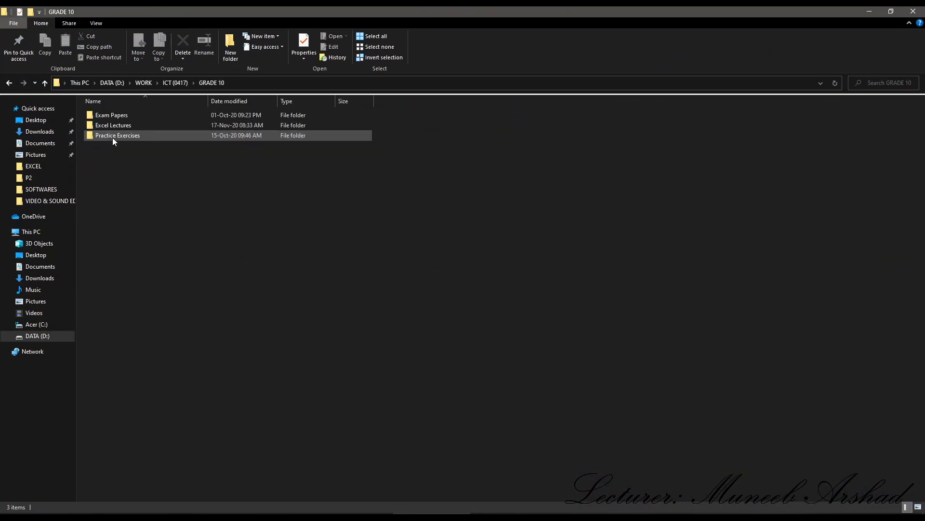
{"action": "double_click", "coordinate": [118, 129]}
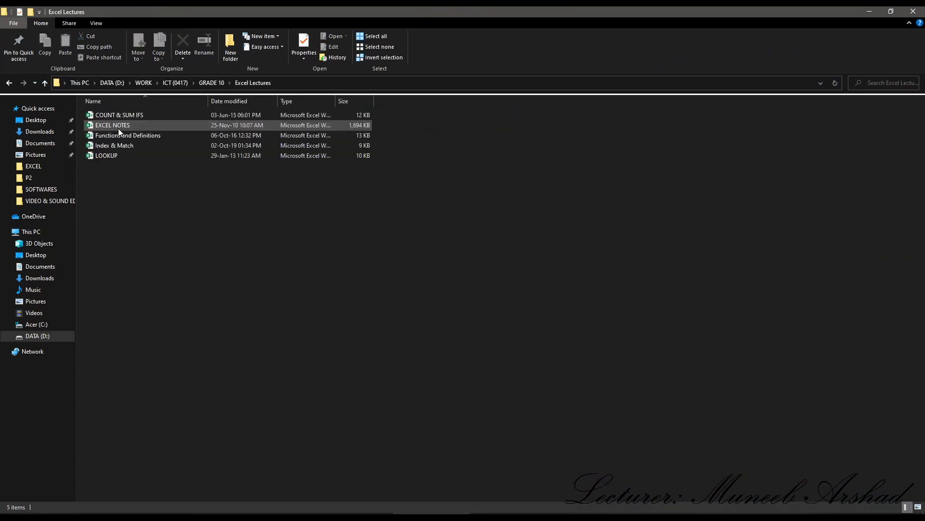
{"action": "double_click", "coordinate": [110, 156]}
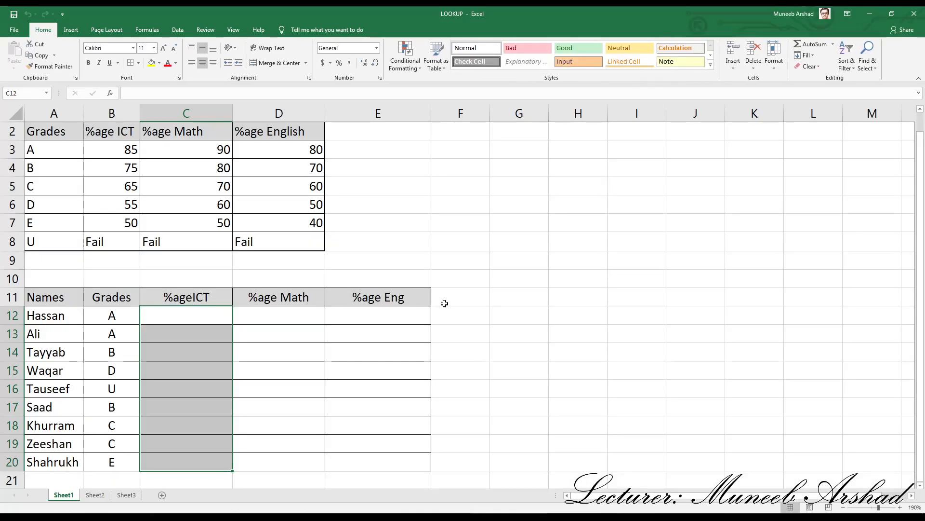
- Review the grade table's Grades and percentage headings, and the names and grades in the student table below
{"action": "left_click", "coordinate": [551, 392]}
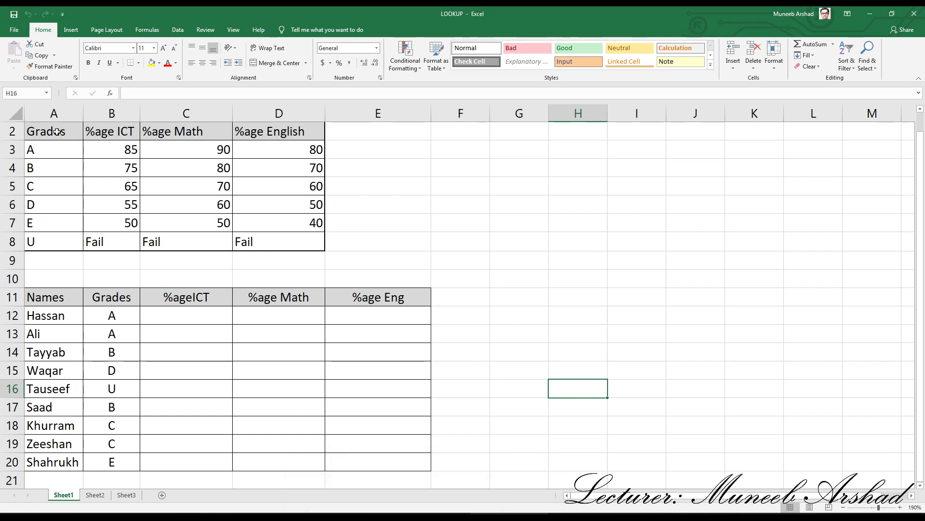
{"action": "left_click_drag", "start_coordinate": [57, 132], "coordinate": [42, 238]}
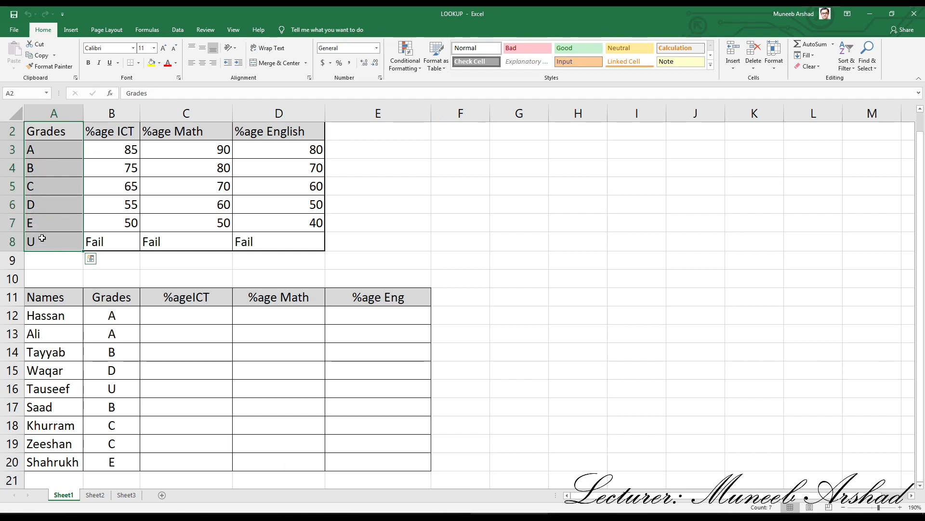
{"action": "left_click", "coordinate": [112, 134]}
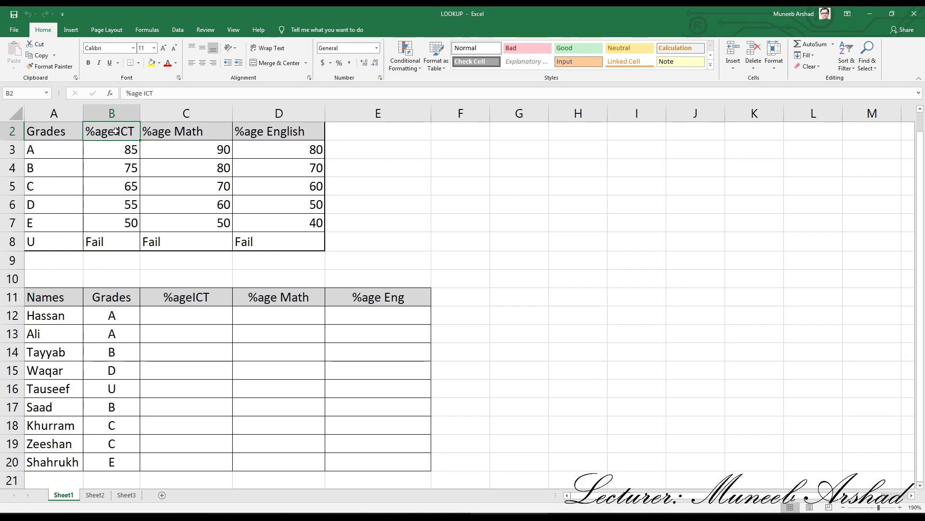
{"action": "left_click", "coordinate": [168, 134]}
{"action": "left_click", "coordinate": [291, 140]}
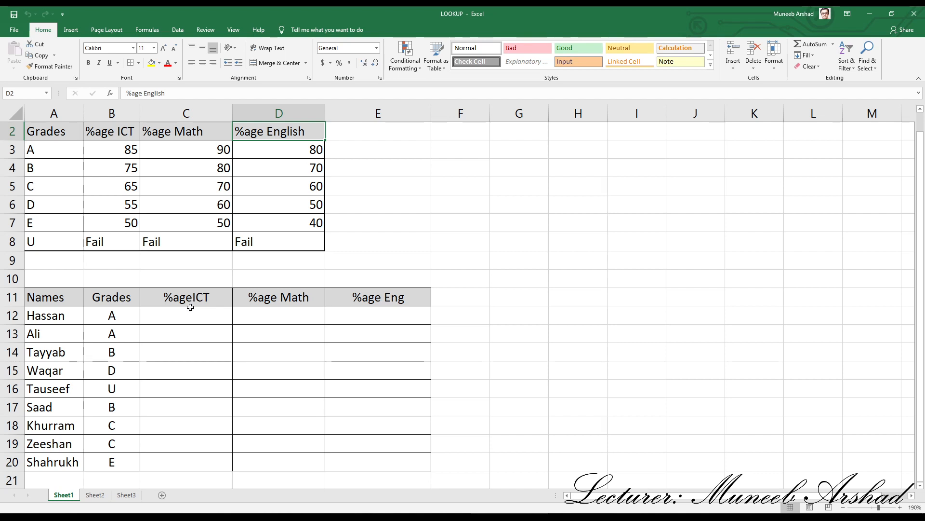
{"action": "left_click_drag", "start_coordinate": [48, 299], "coordinate": [48, 459]}
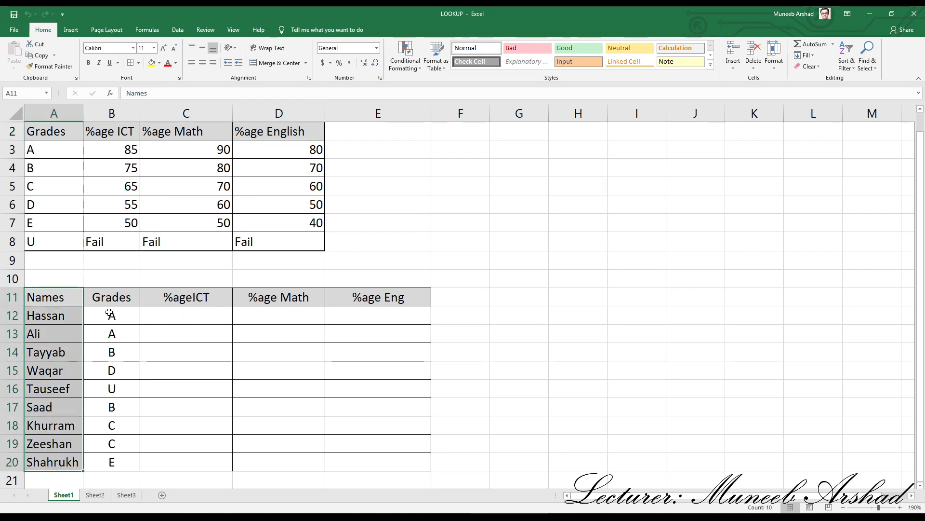
{"action": "left_click_drag", "start_coordinate": [109, 314], "coordinate": [109, 462]}
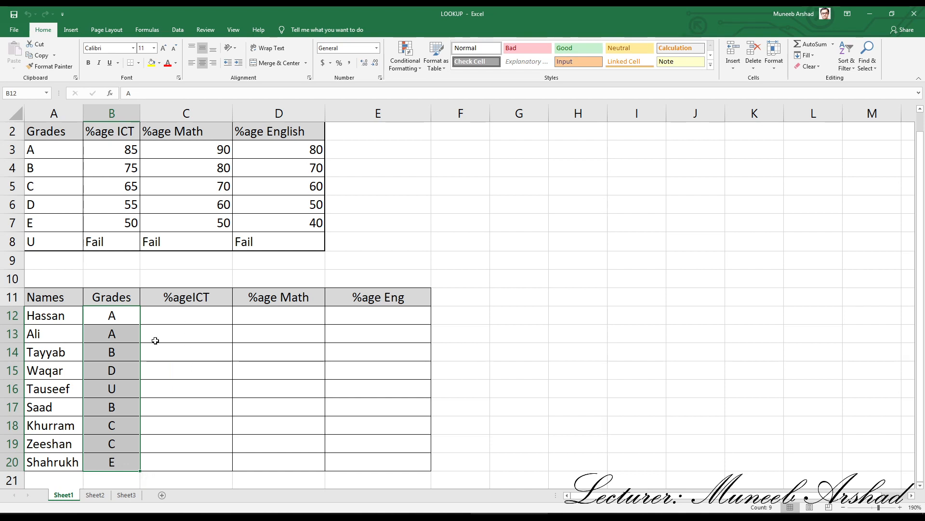
- Compare the first student's grade in B12 with the matching ICT, Math and English percentages in the grade table
{"action": "left_click", "coordinate": [113, 315]}
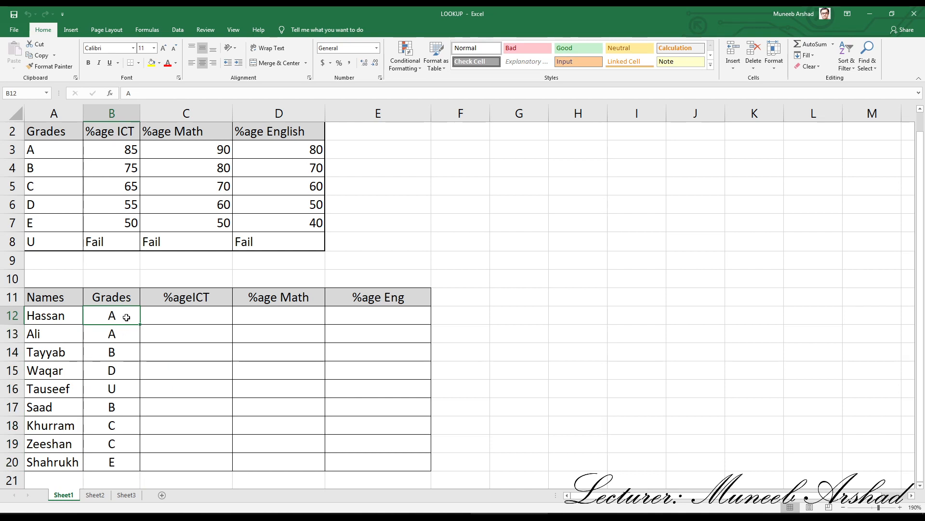
{"action": "left_click", "coordinate": [110, 151]}
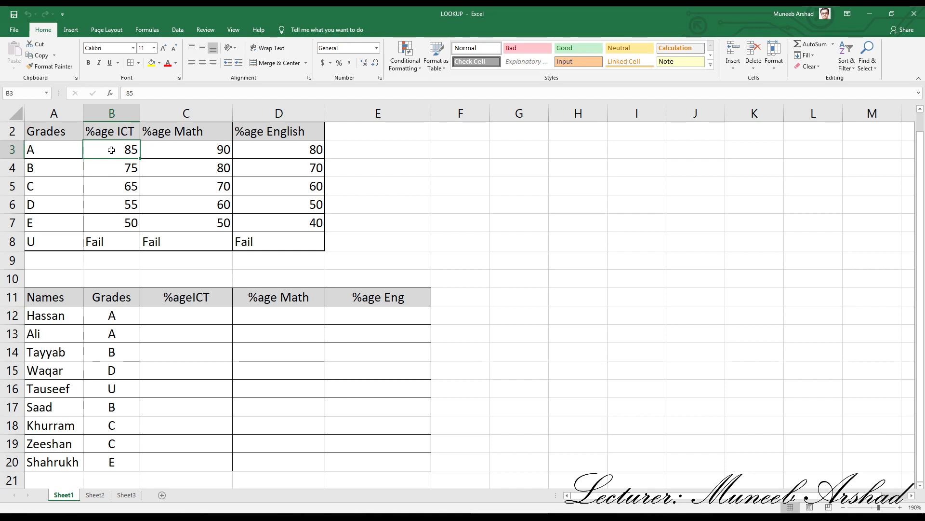
{"action": "left_click", "coordinate": [115, 317]}
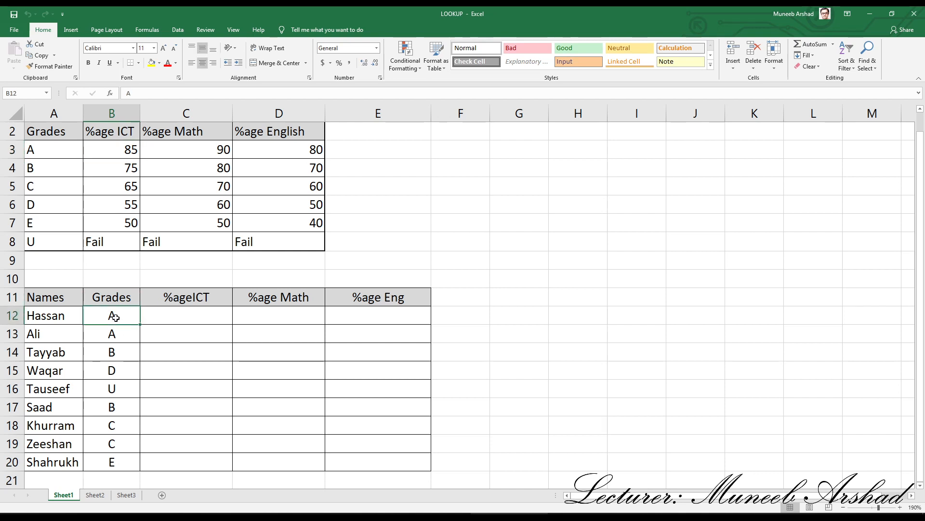
{"action": "left_click_drag", "start_coordinate": [56, 148], "coordinate": [275, 239]}
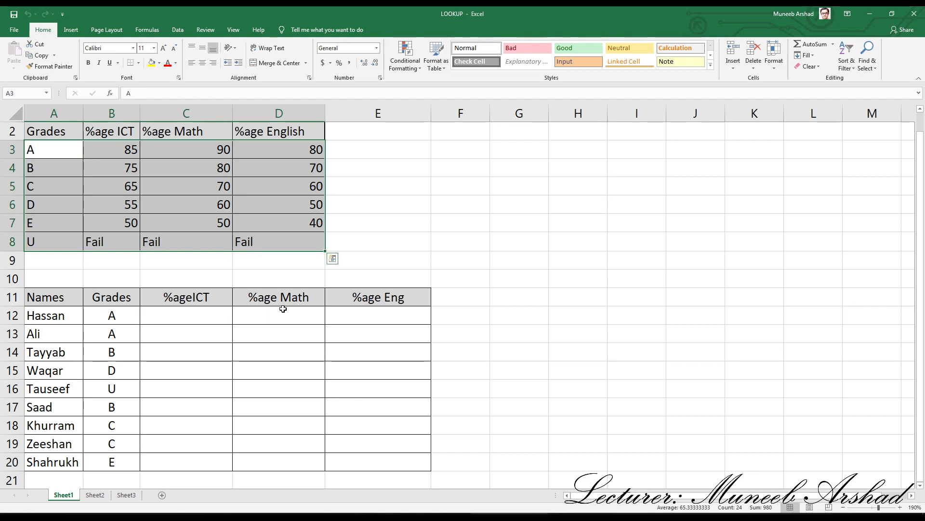
{"action": "left_click", "coordinate": [206, 149]}
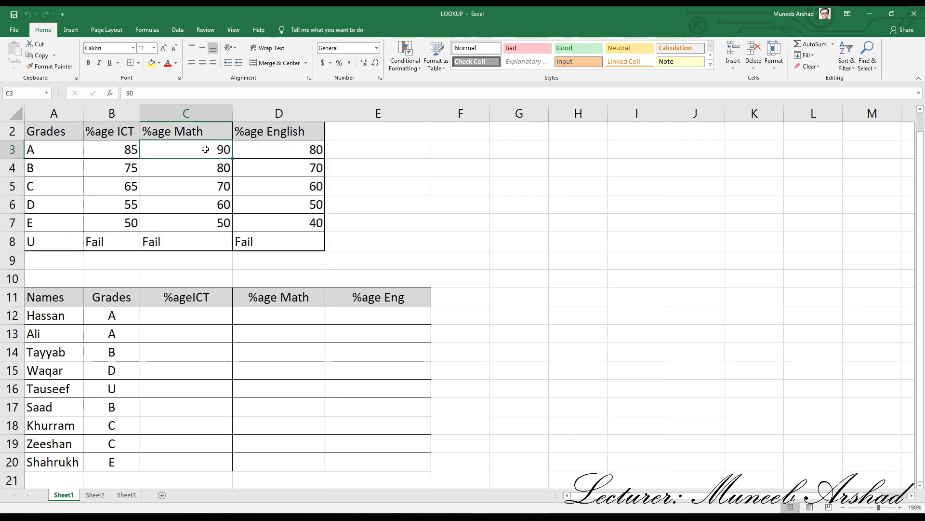
{"action": "left_click", "coordinate": [284, 153]}
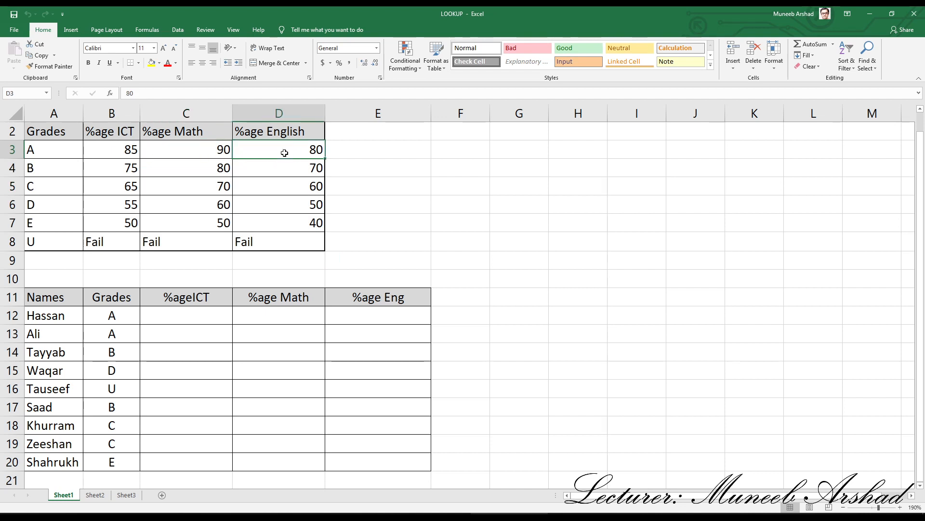
{"action": "left_click", "coordinate": [316, 321]}
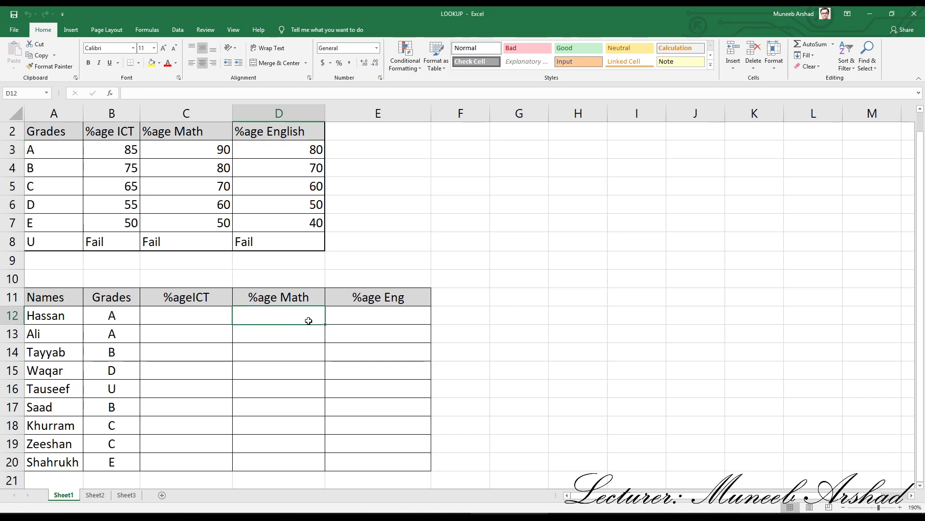
- Enter =LOOKUP(B12,A3:B8) in C12 to return the first student's ICT percentage from the grade table
{"action": "left_click", "coordinate": [210, 316]}
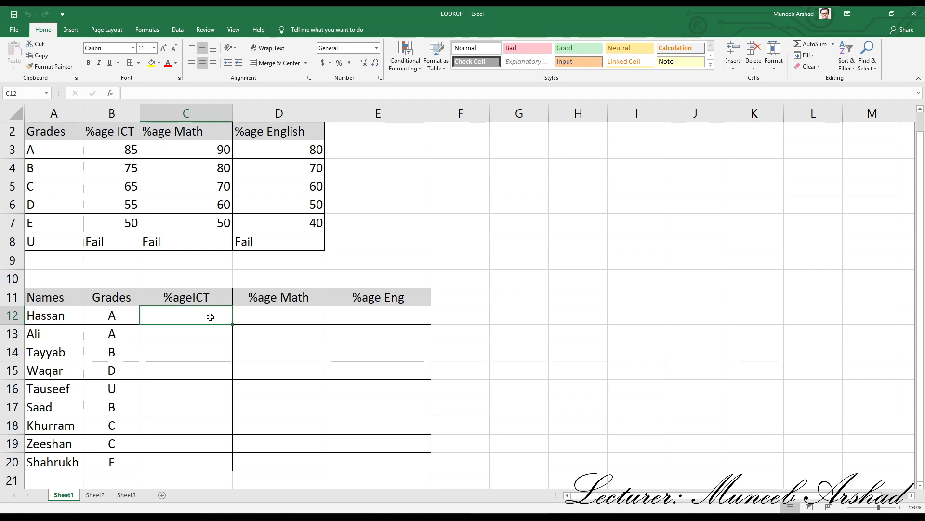
{"action": "type", "text": "="}
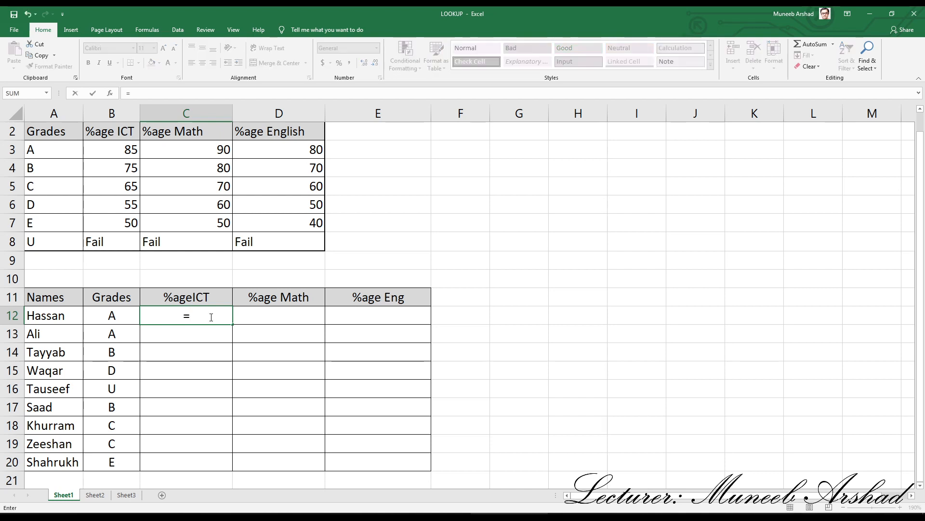
{"action": "type", "text": "lookup"}
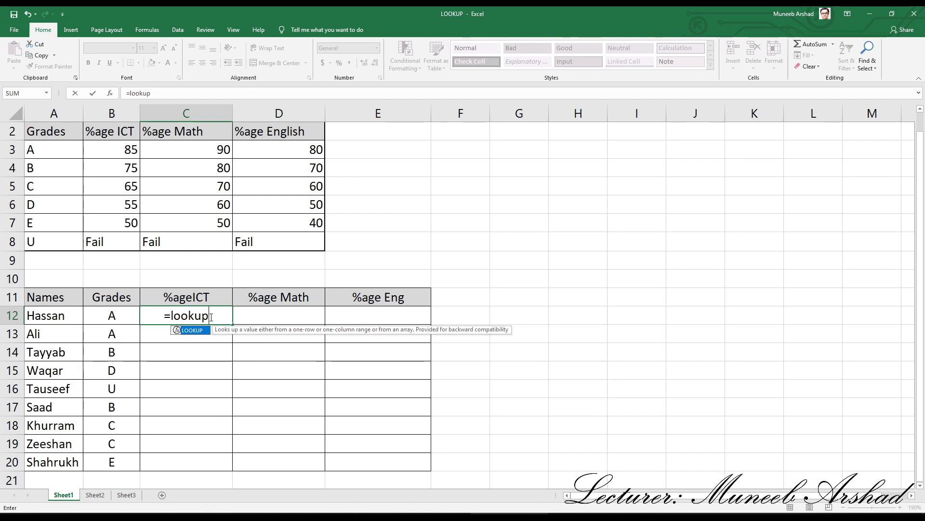
{"action": "type", "text": "("}
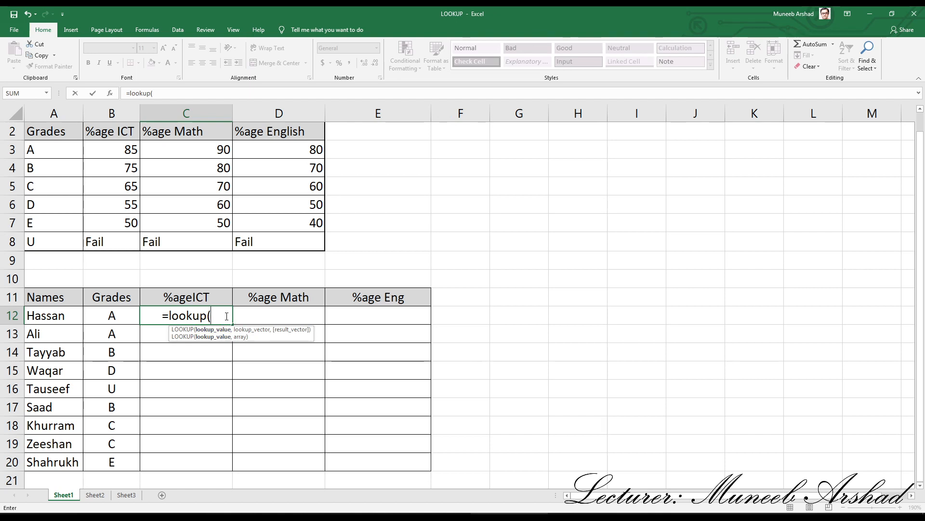
{"action": "left_click", "coordinate": [112, 316]}
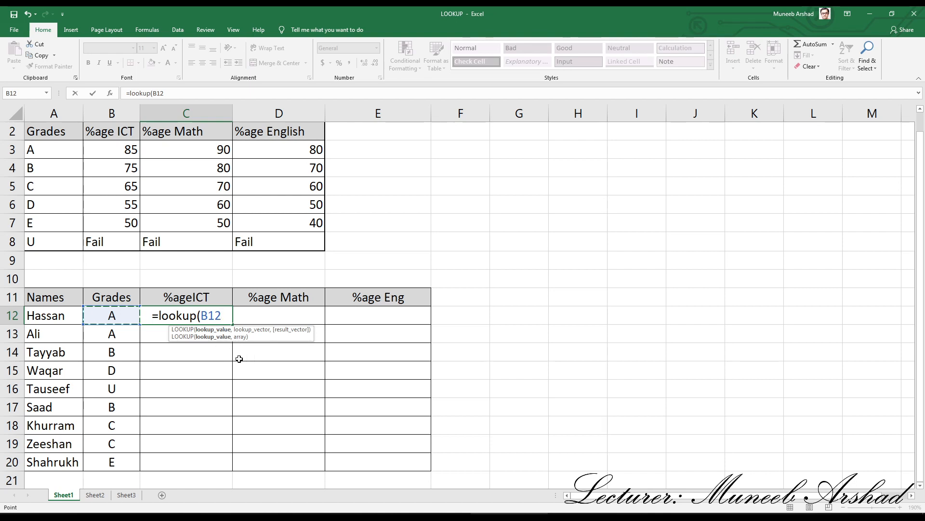
{"action": "type", "text": ","}
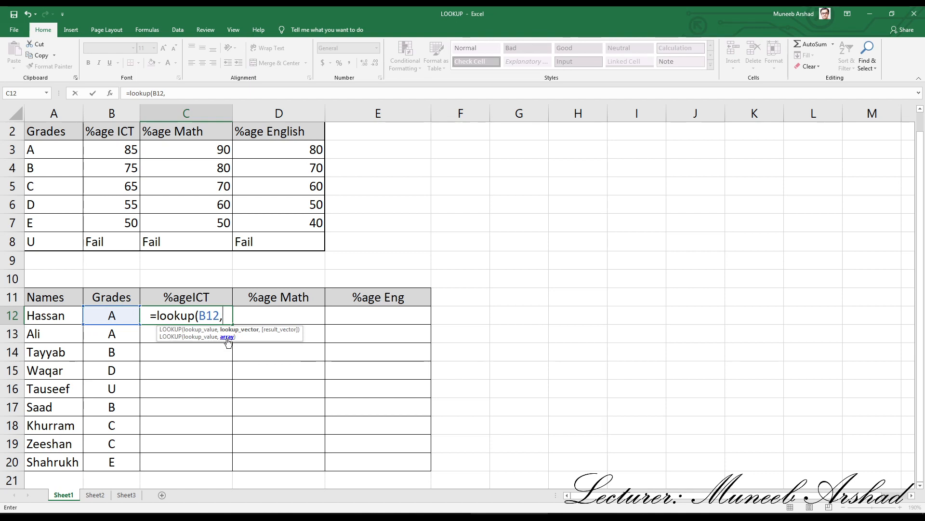
{"action": "left_click_drag", "start_coordinate": [47, 156], "coordinate": [112, 235]}
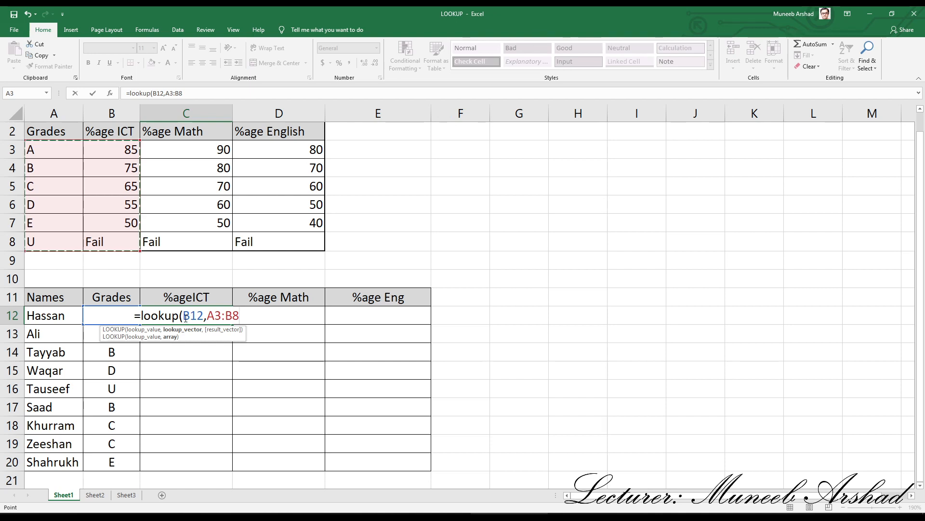
{"action": "left_click_drag", "start_coordinate": [185, 316], "coordinate": [238, 318]}
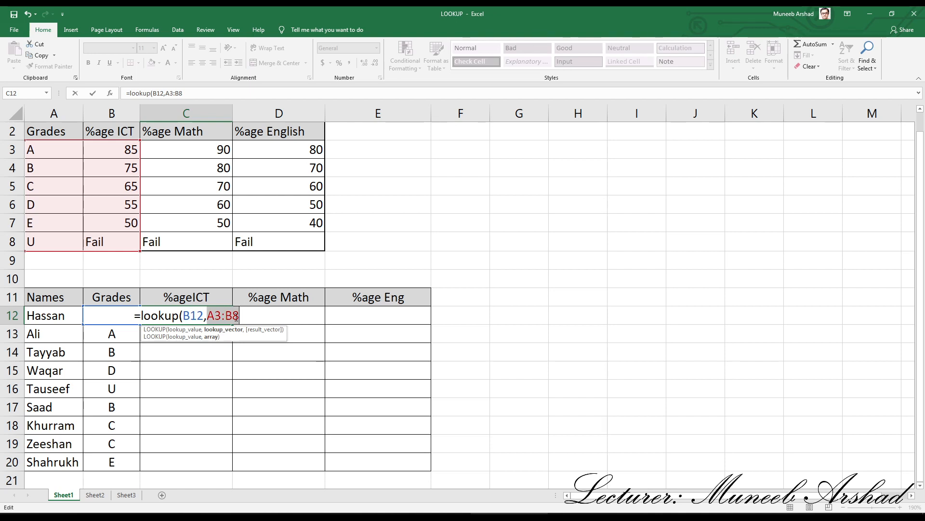
{"action": "left_click", "coordinate": [242, 318]}
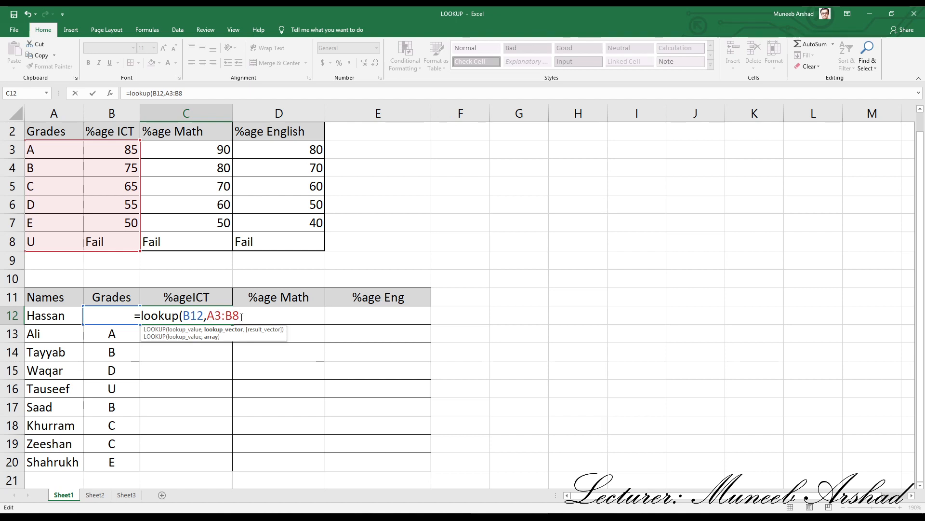
{"action": "key", "text": "Return"}
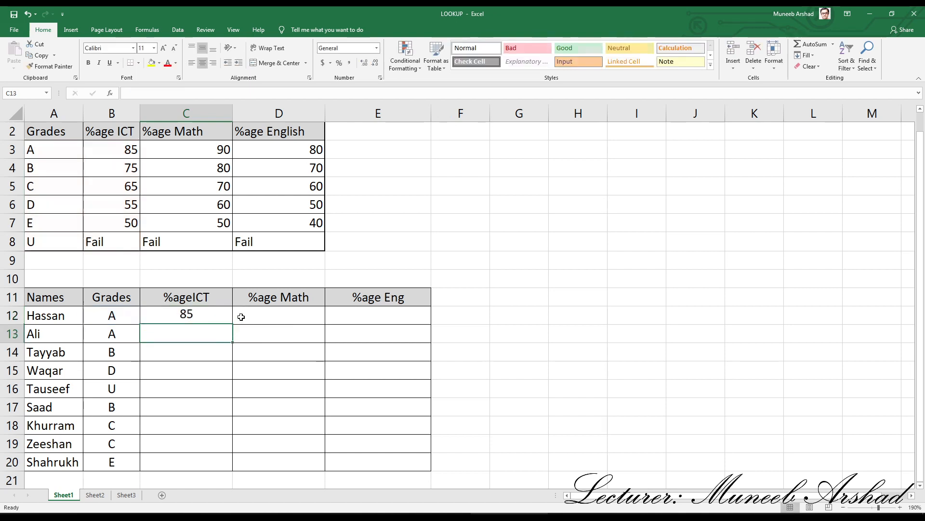
- Check C12 against the grade A row of the grade table and fill its formula down through C20
{"action": "left_click", "coordinate": [214, 321]}
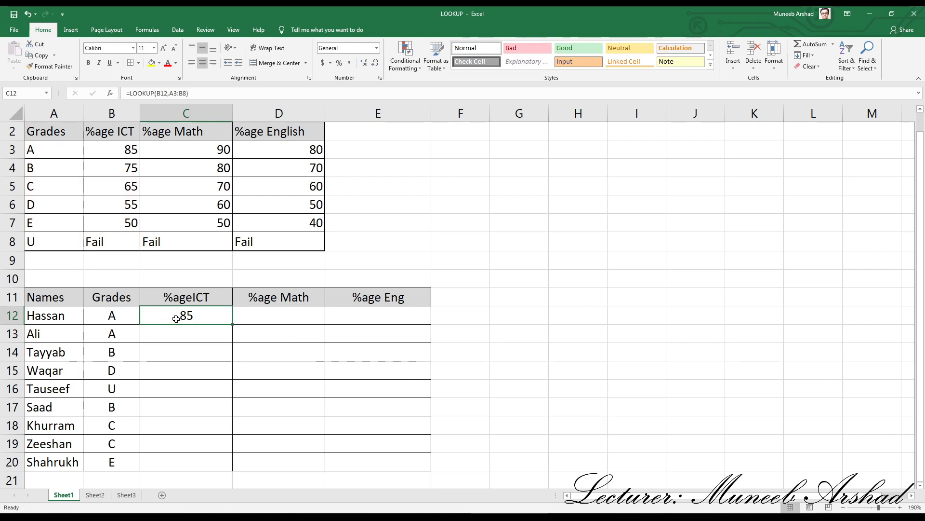
{"action": "left_click", "coordinate": [125, 151]}
{"action": "left_click", "coordinate": [54, 152]}
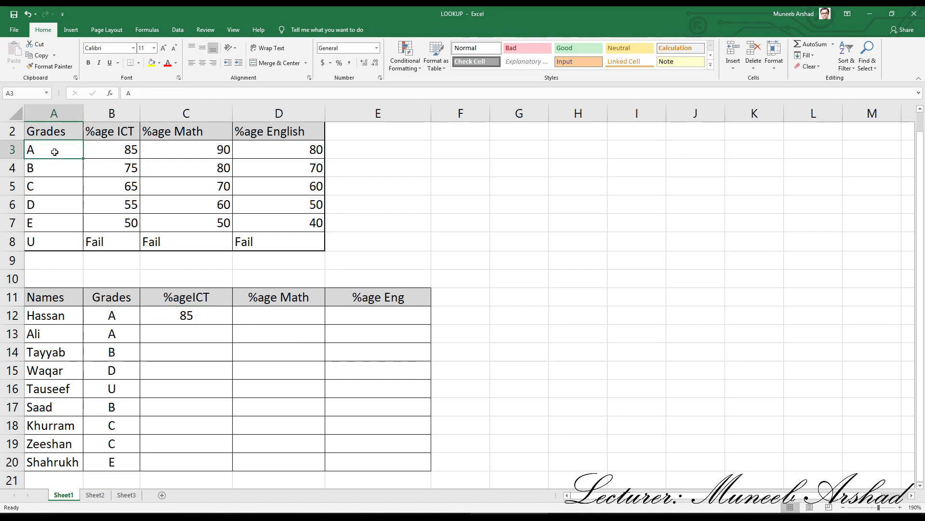
{"action": "left_click", "coordinate": [206, 320]}
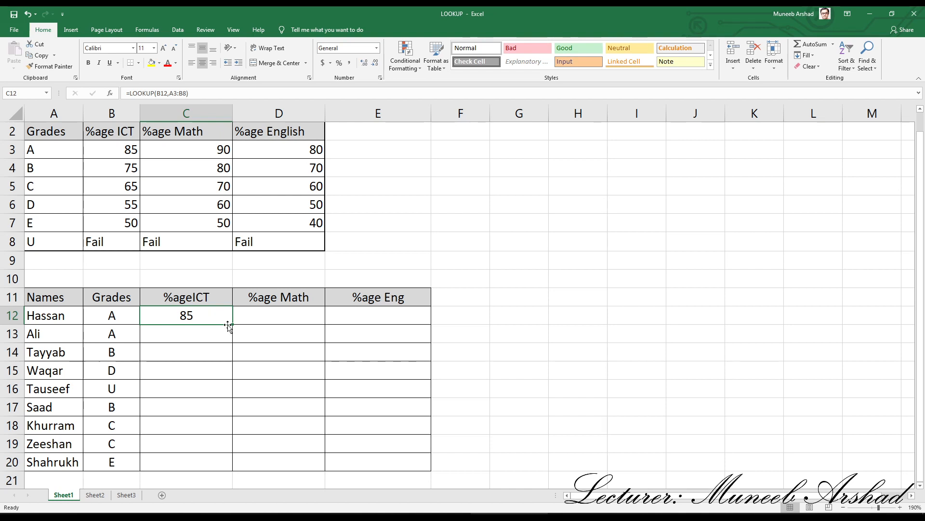
{"action": "left_click_drag", "start_coordinate": [232, 326], "coordinate": [235, 465]}
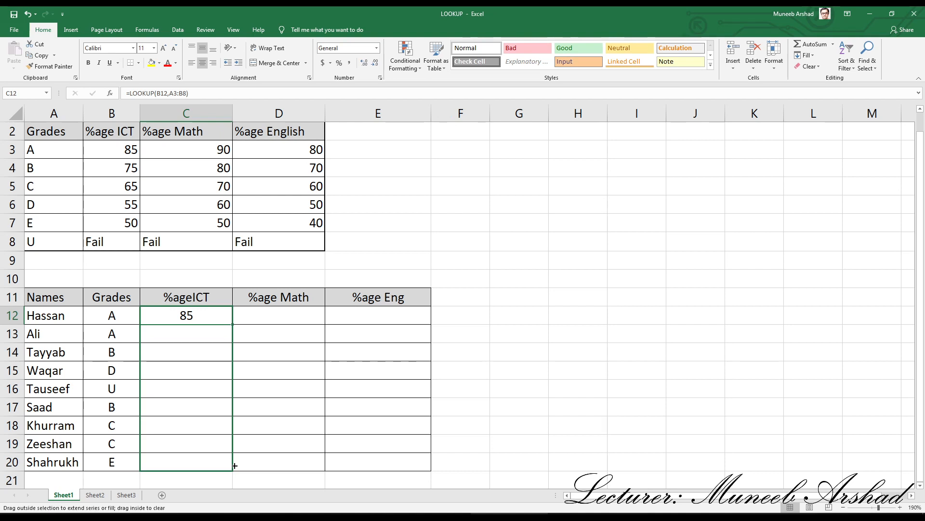
{"action": "left_click_drag", "start_coordinate": [235, 465], "coordinate": [235, 466]}
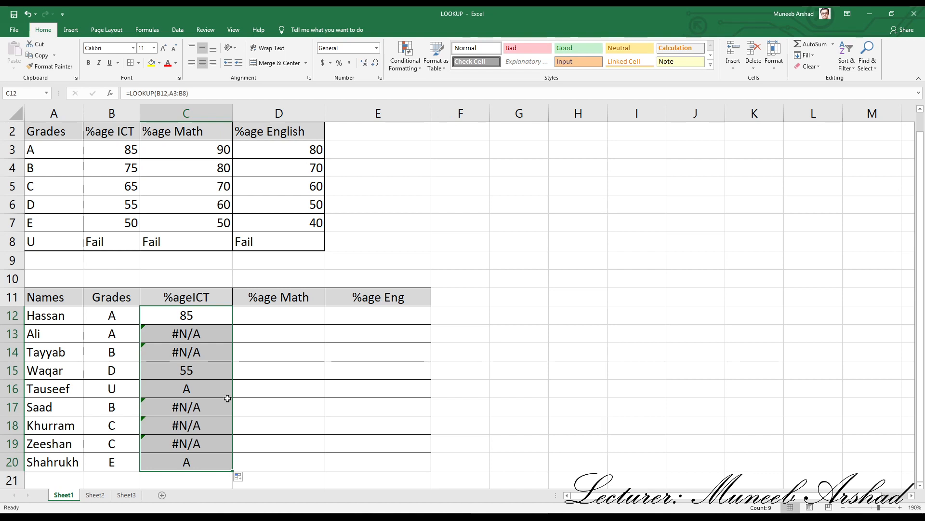
- Inspect the copied LOOKUP formulas in C13 through C18 to see how their array references shifted
{"action": "left_click", "coordinate": [201, 333]}
{"action": "left_click", "coordinate": [200, 350]}
{"action": "left_click", "coordinate": [199, 371]}
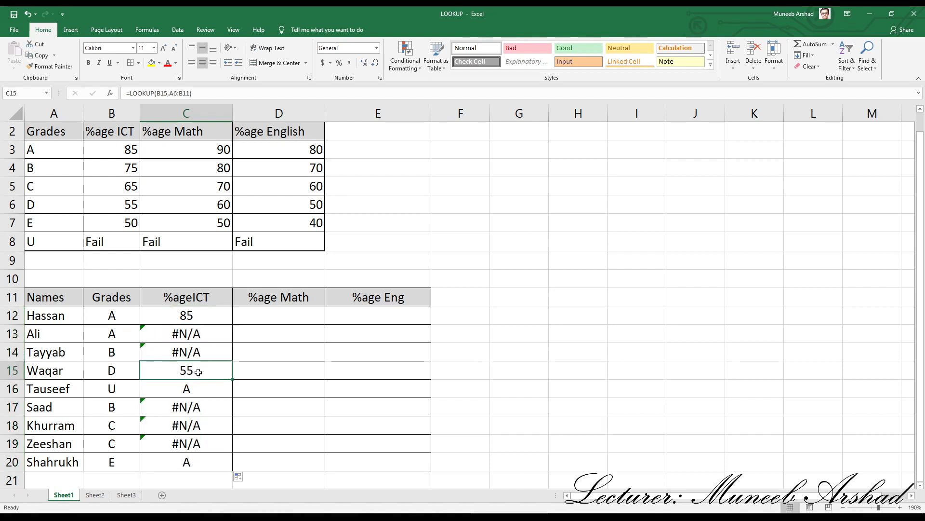
{"action": "left_click", "coordinate": [198, 388]}
{"action": "left_click", "coordinate": [198, 407]}
{"action": "left_click", "coordinate": [198, 424]}
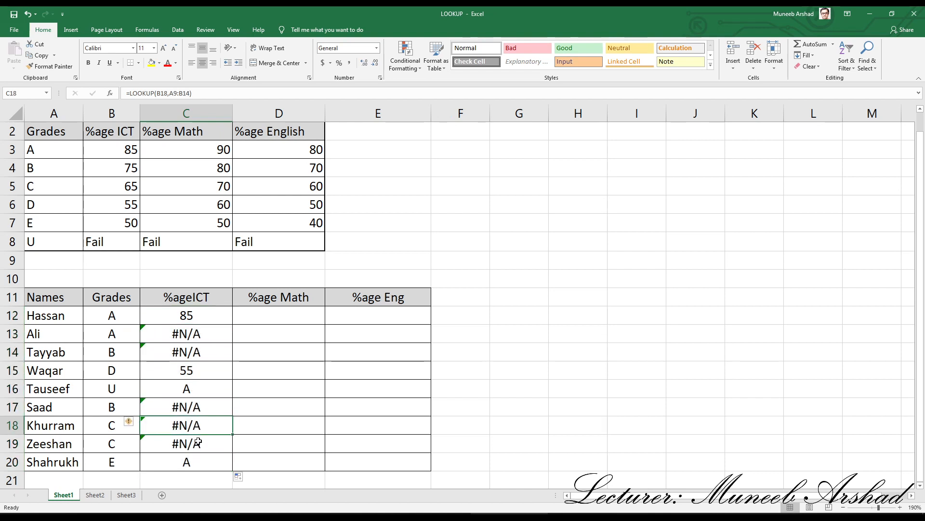
- Inspect the shifted LOOKUP formula in C19 and compare it with the lookup value and array references in C12
{"action": "left_click", "coordinate": [198, 442]}
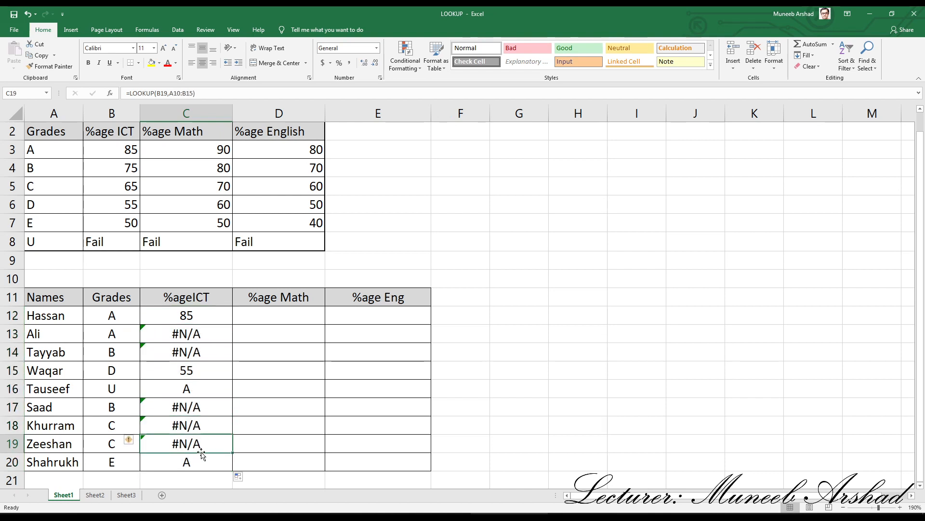
{"action": "left_click", "coordinate": [209, 319]}
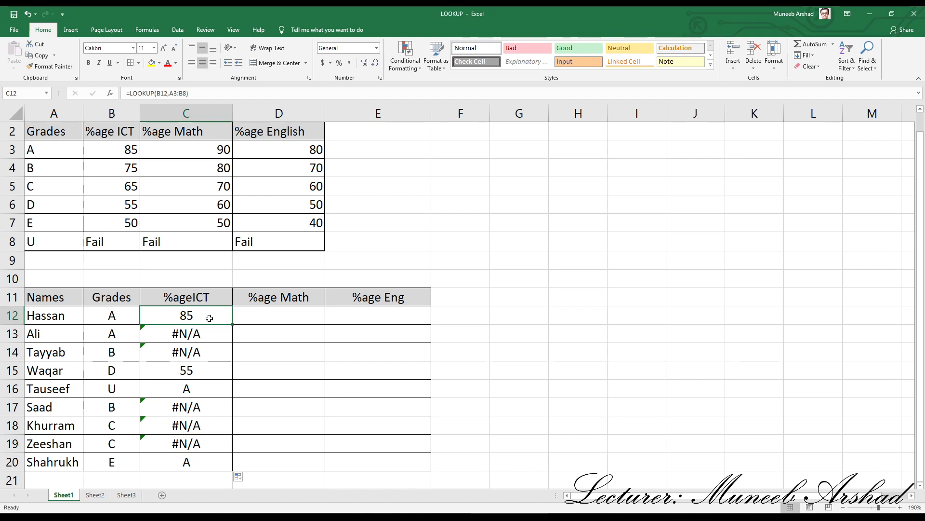
{"action": "double_click", "coordinate": [209, 318]}
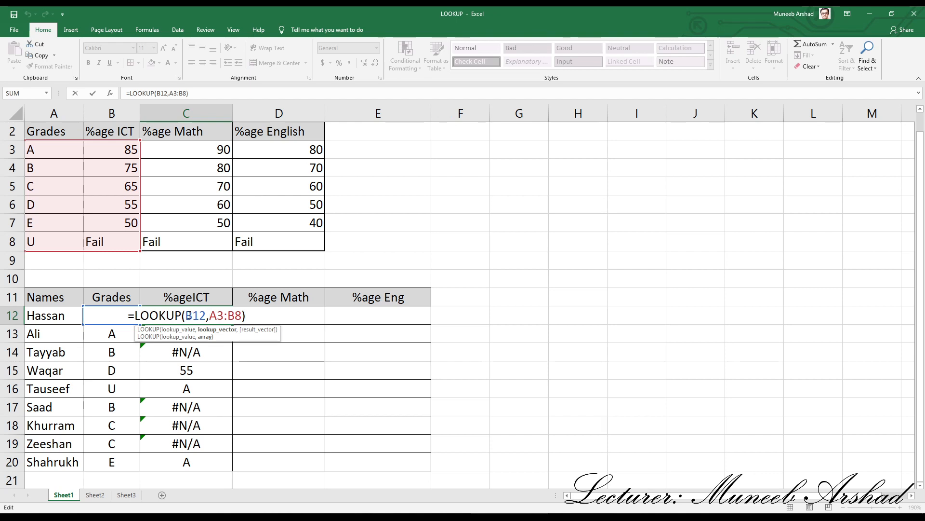
{"action": "double_click", "coordinate": [189, 315]}
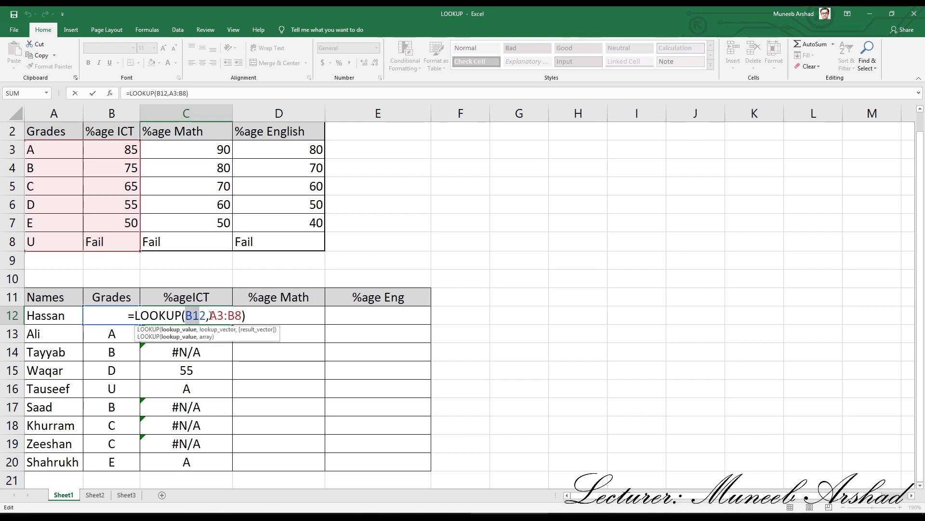
{"action": "left_click", "coordinate": [210, 315]}
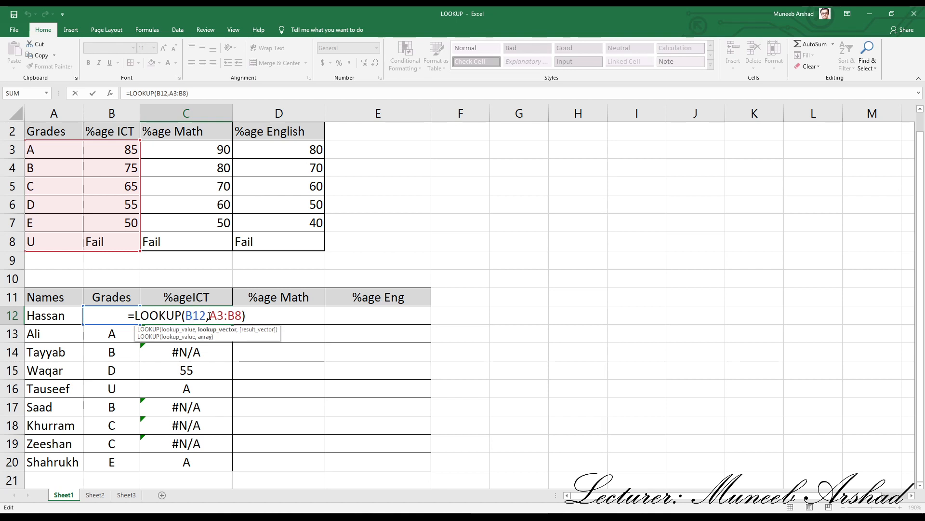
{"action": "key", "text": "Return"}
{"action": "left_click", "coordinate": [209, 315]}
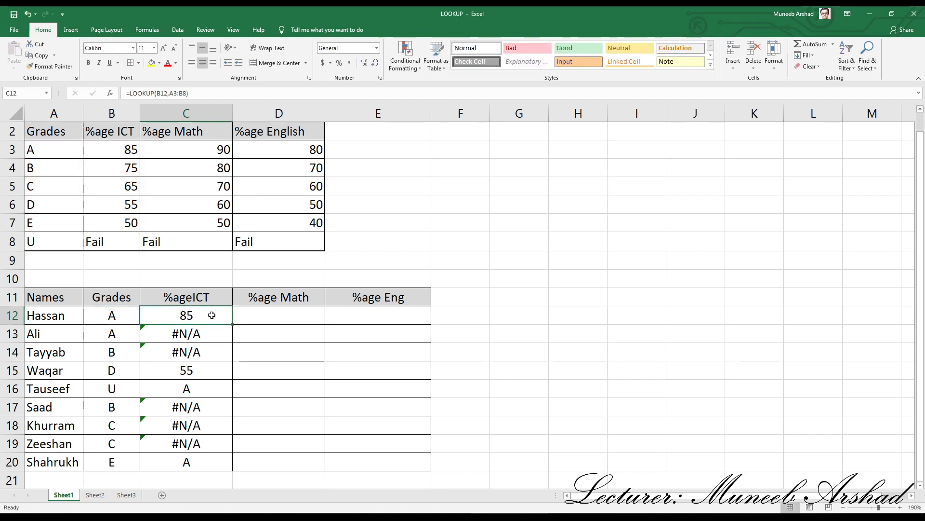
{"action": "left_click", "coordinate": [117, 316]}
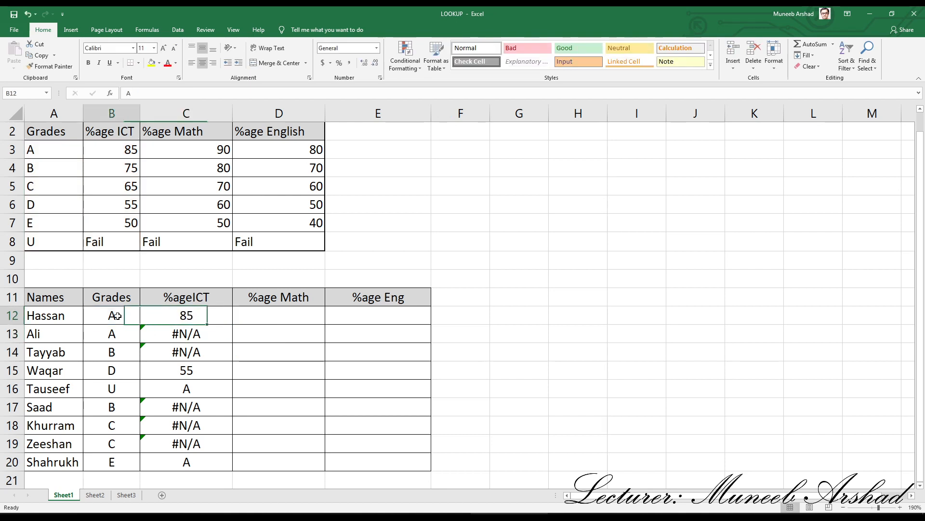
- Copy C12's LOOKUP formula to C13 again and compare the grades in B13 and B12
{"action": "left_click", "coordinate": [209, 320]}
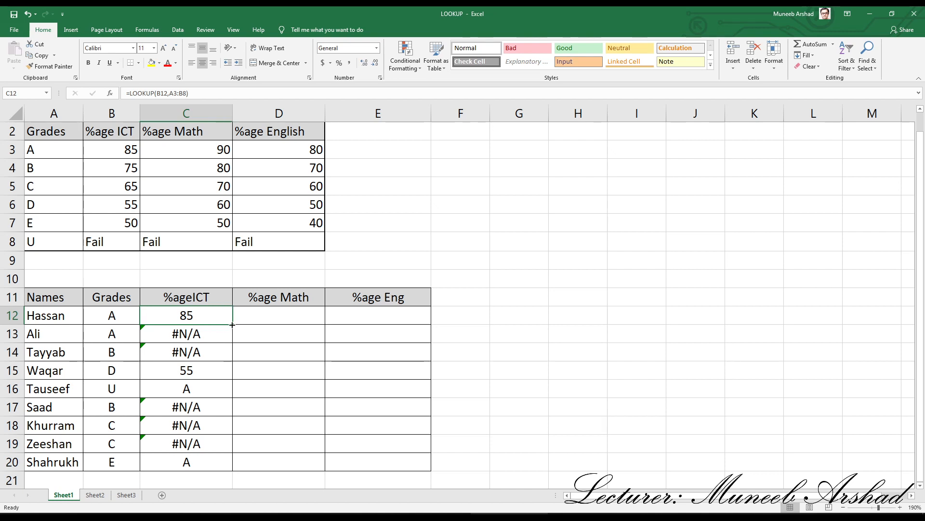
{"action": "left_click_drag", "start_coordinate": [233, 324], "coordinate": [233, 346]}
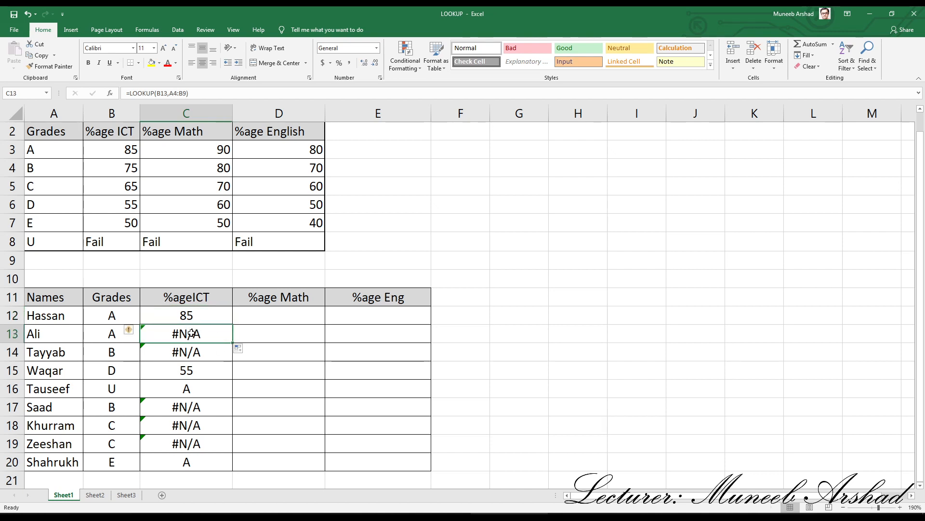
{"action": "left_click", "coordinate": [113, 336]}
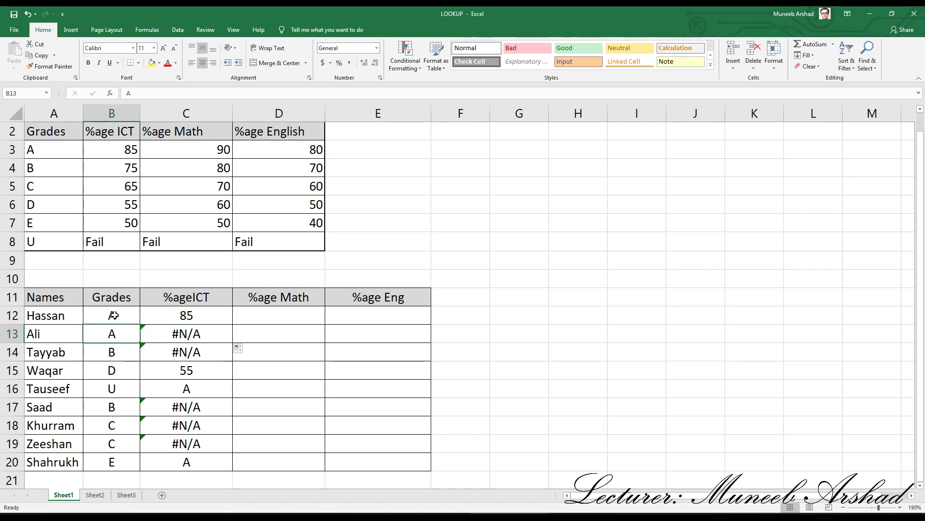
{"action": "left_click", "coordinate": [114, 315]}
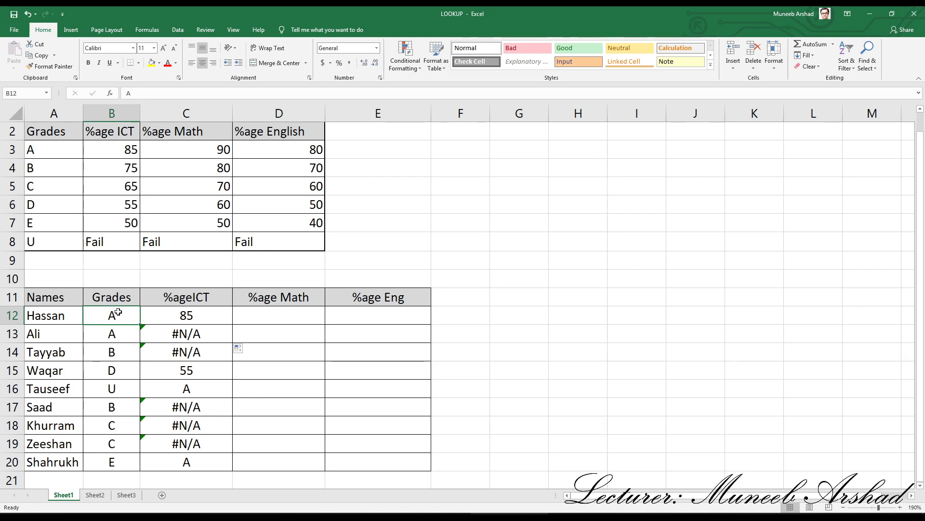
- Make the LOOKUP array in C12 absolute as $A$3:$B$8 and fill the formula down through C20
{"action": "double_click", "coordinate": [187, 314]}
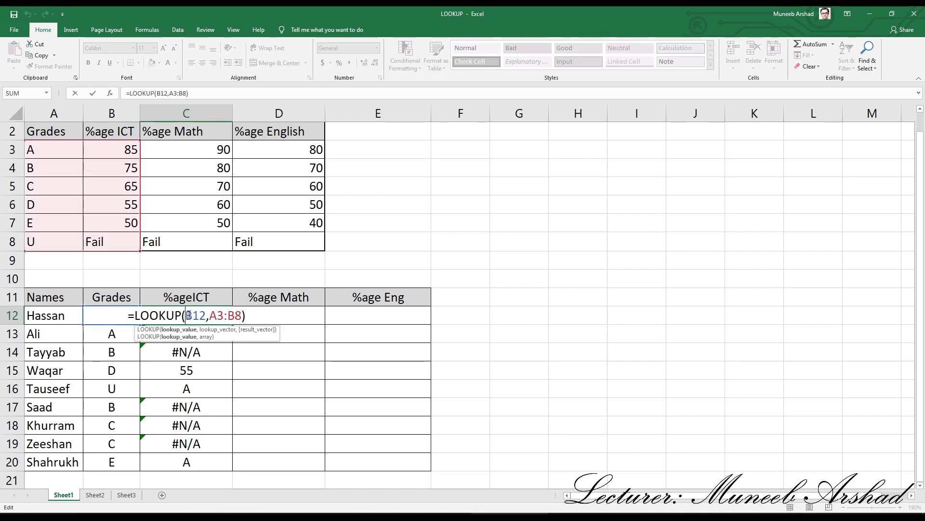
{"action": "left_click_drag", "start_coordinate": [209, 315], "coordinate": [242, 316]}
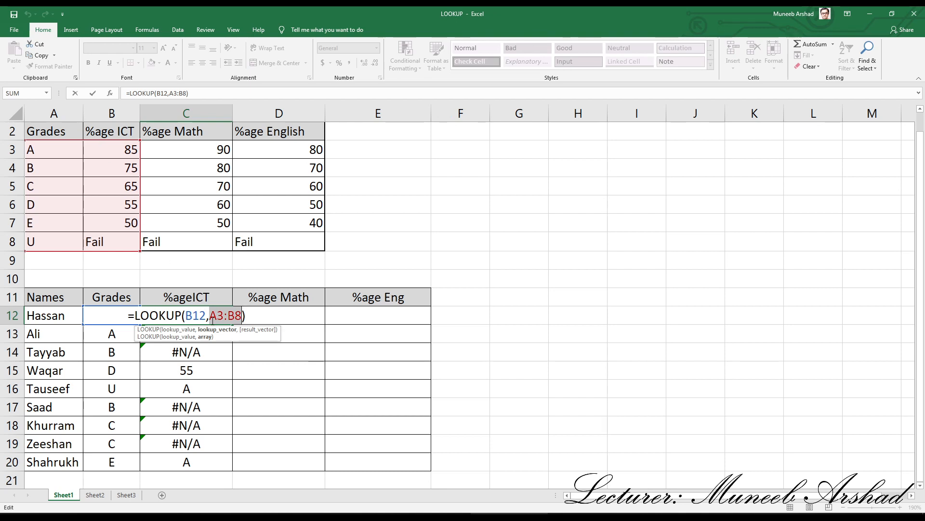
{"action": "key", "text": "F4"}
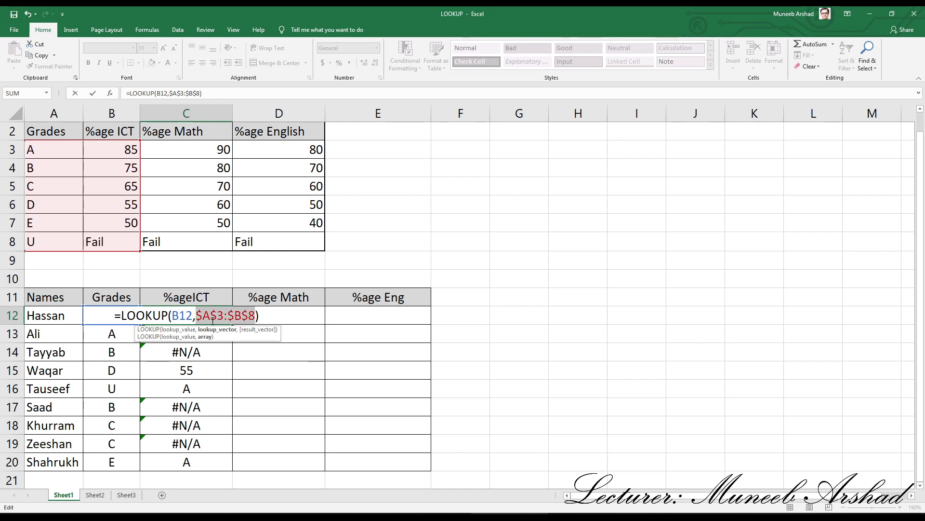
{"action": "key", "text": "Return"}
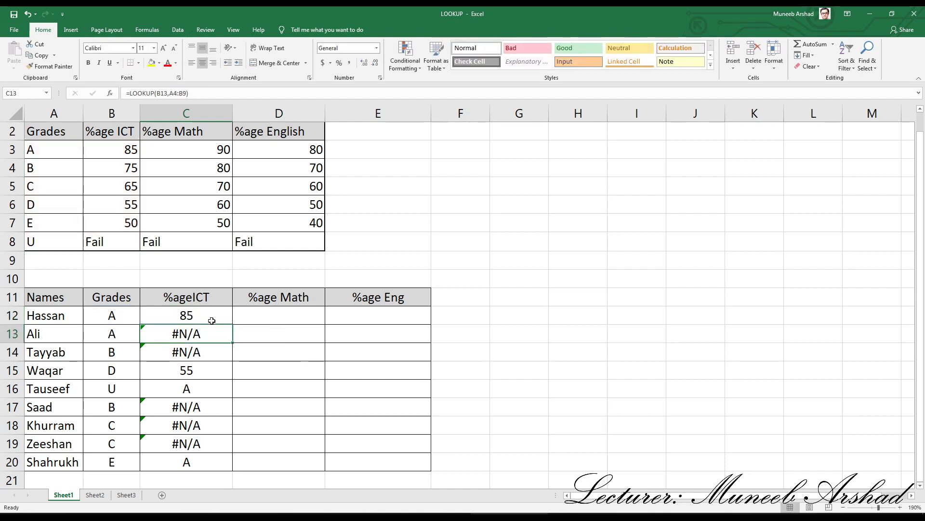
{"action": "left_click", "coordinate": [212, 320]}
{"action": "left_click_drag", "start_coordinate": [232, 324], "coordinate": [229, 463]}
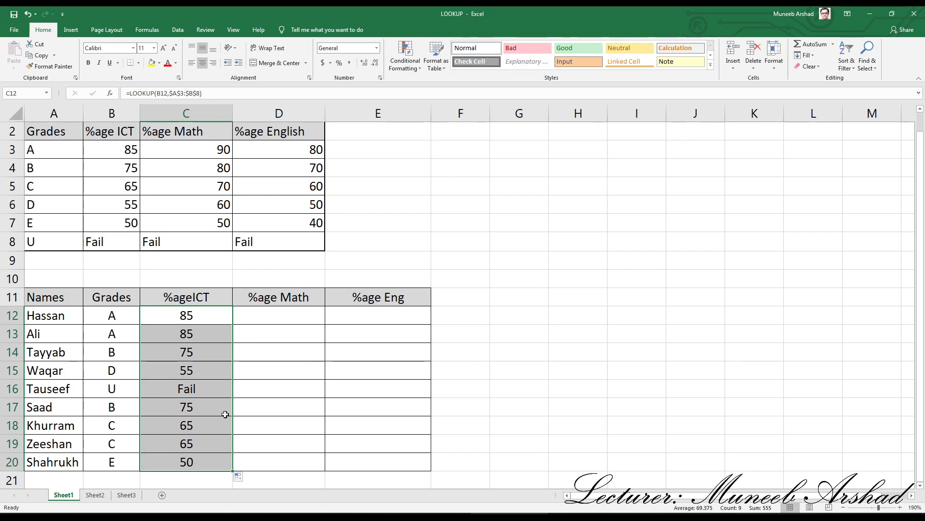
- Check the ICT result in C18 against the grade C row of the grade table
{"action": "left_click", "coordinate": [111, 423]}
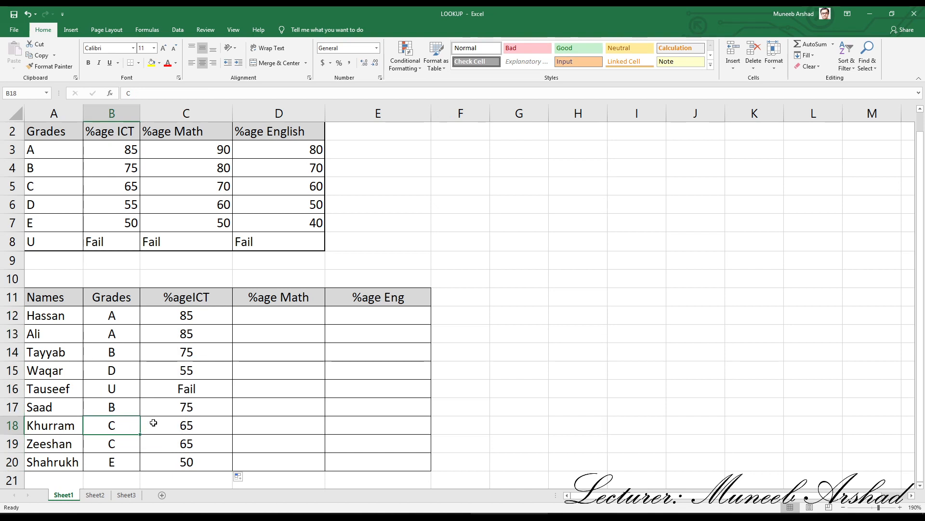
{"action": "left_click", "coordinate": [186, 425]}
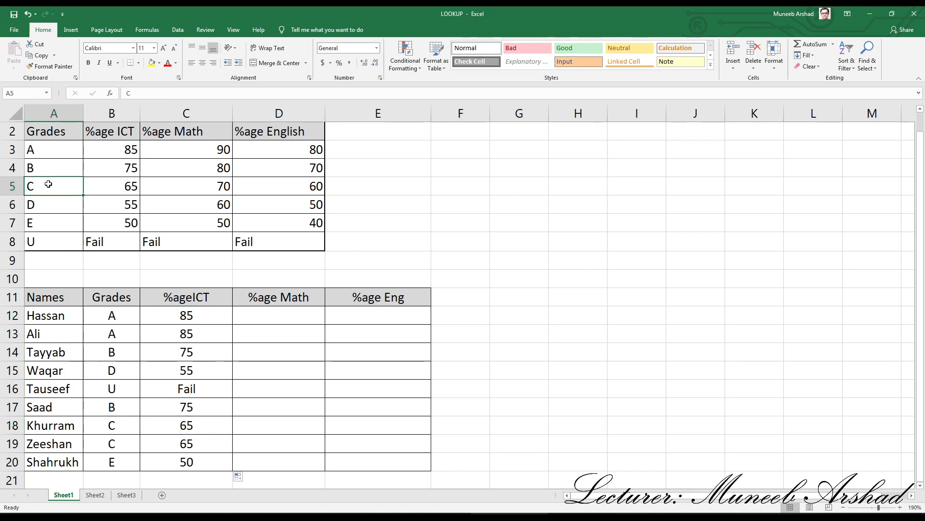
{"action": "left_click", "coordinate": [103, 185]}
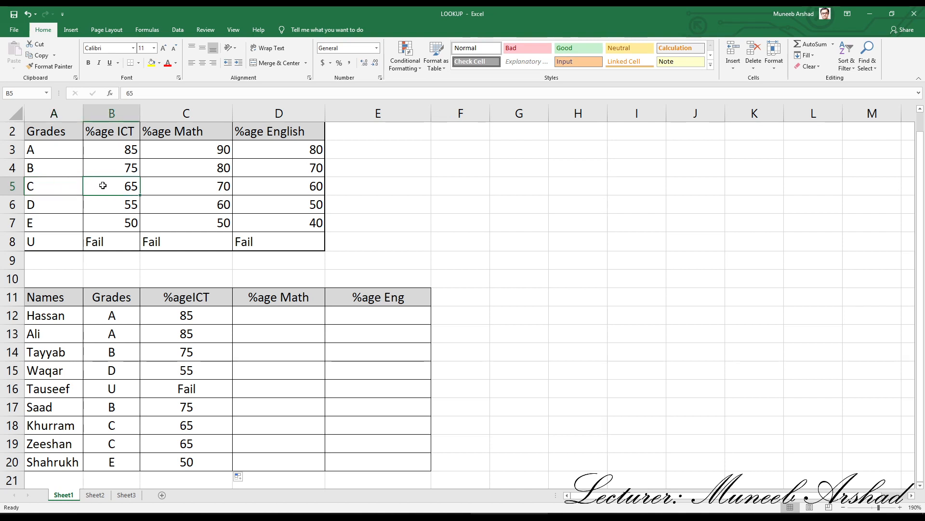
- Replace the LOOKUP array in C12 with the absolute range $A$3:$D$8 and fill the formula down through C20
{"action": "left_click", "coordinate": [193, 313]}
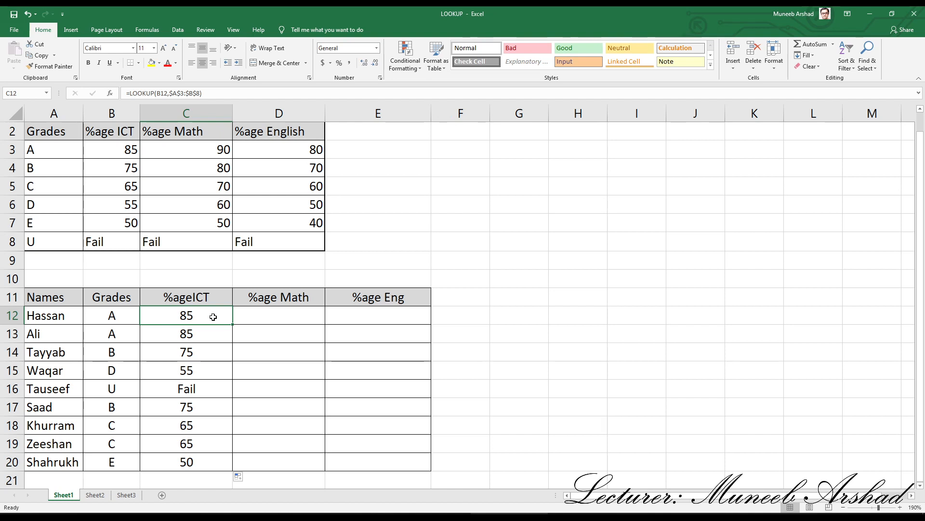
{"action": "double_click", "coordinate": [211, 316]}
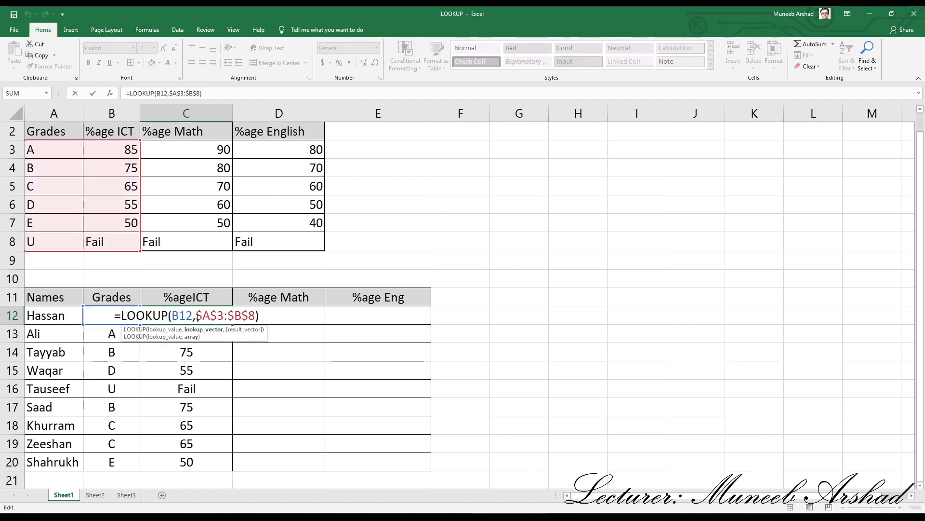
{"action": "left_click_drag", "start_coordinate": [197, 313], "coordinate": [270, 315]}
{"action": "key", "text": "BackSpace"}
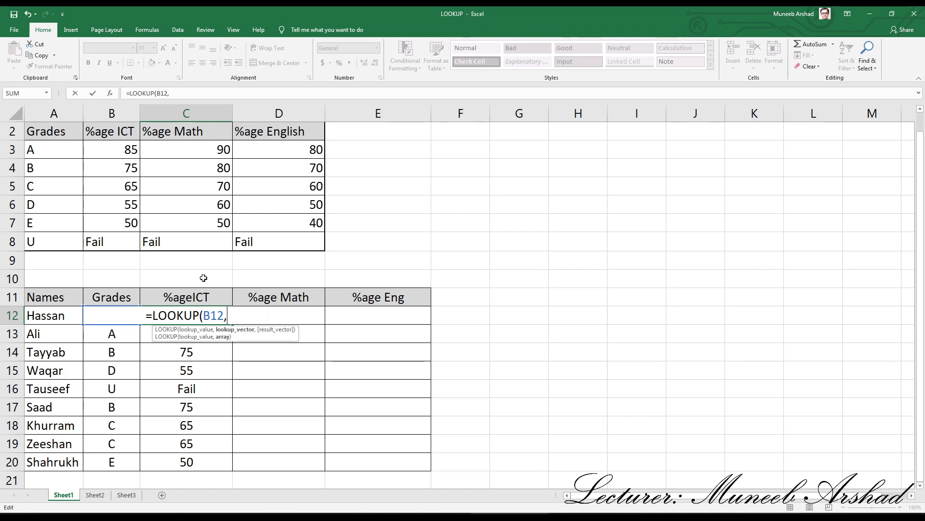
{"action": "left_click_drag", "start_coordinate": [49, 158], "coordinate": [287, 243]}
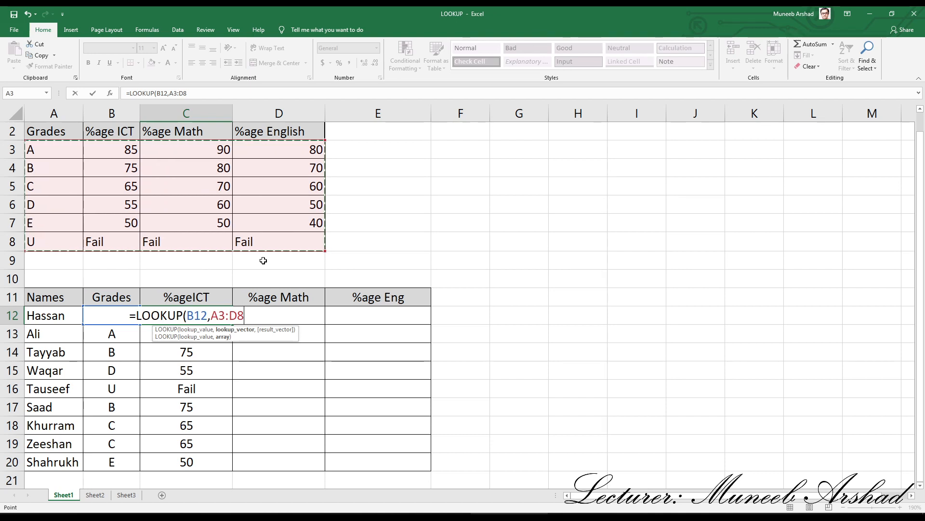
{"action": "key", "text": "F4"}
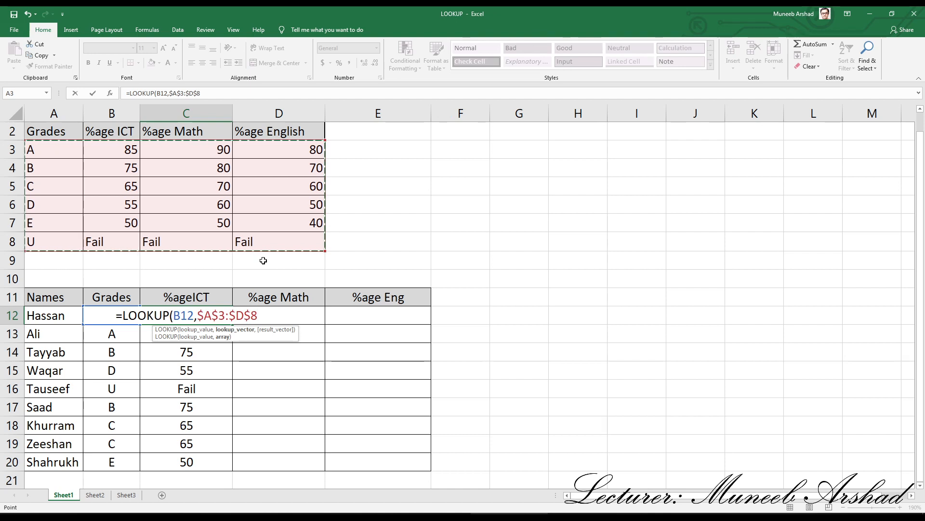
{"action": "key", "text": "Return"}
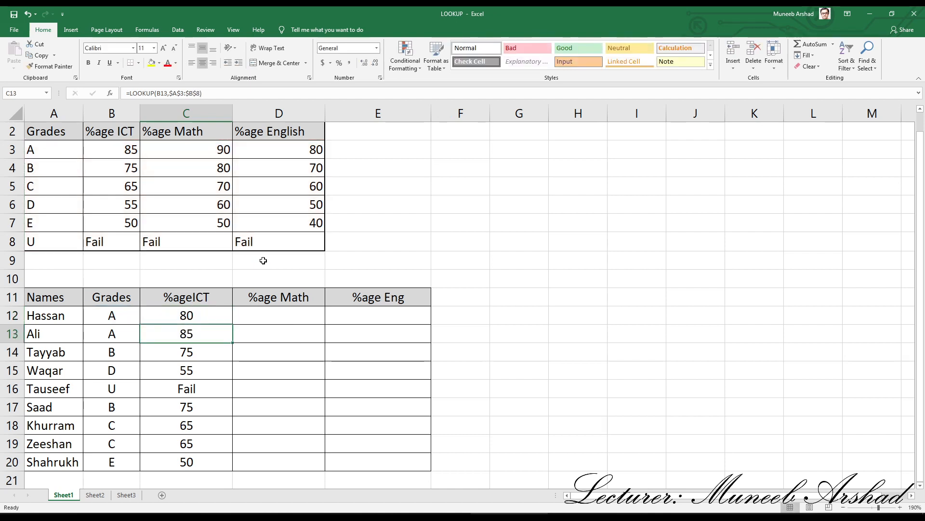
{"action": "left_click", "coordinate": [215, 314]}
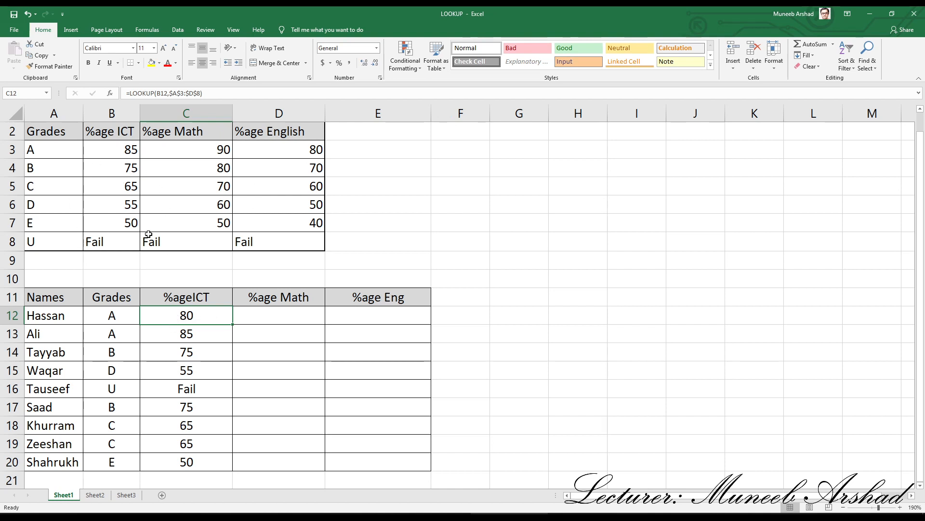
{"action": "left_click_drag", "start_coordinate": [232, 324], "coordinate": [232, 471]}
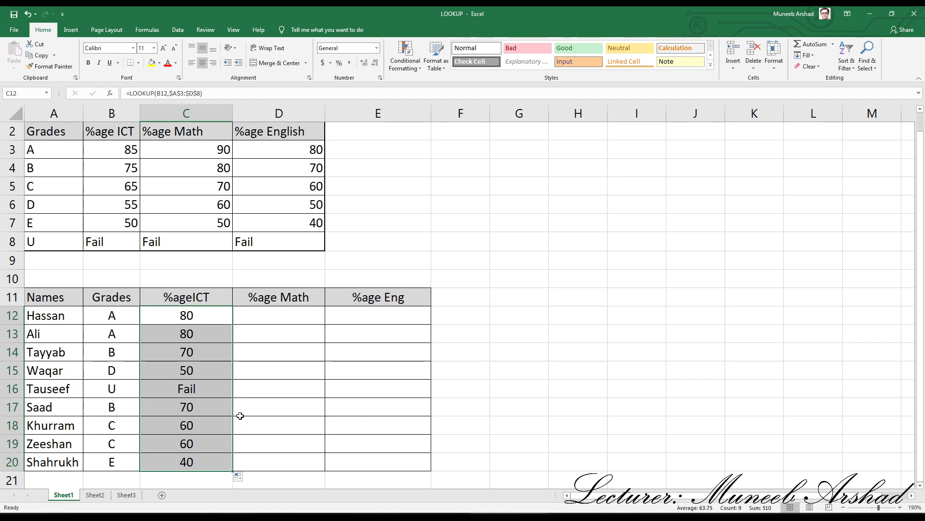
- Compare the results in C15 and C20 with the grade D and E rows to see which column LOOKUP returns
{"action": "left_click", "coordinate": [120, 368]}
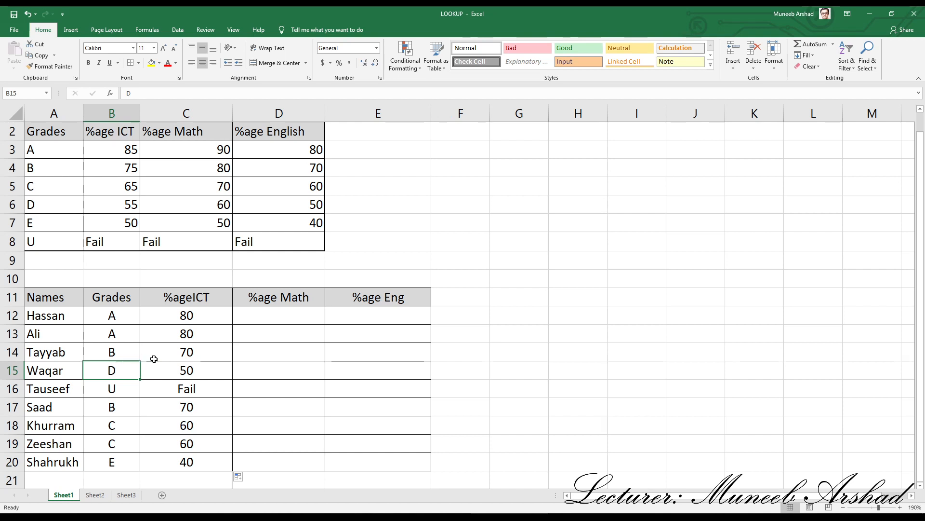
{"action": "left_click", "coordinate": [188, 370]}
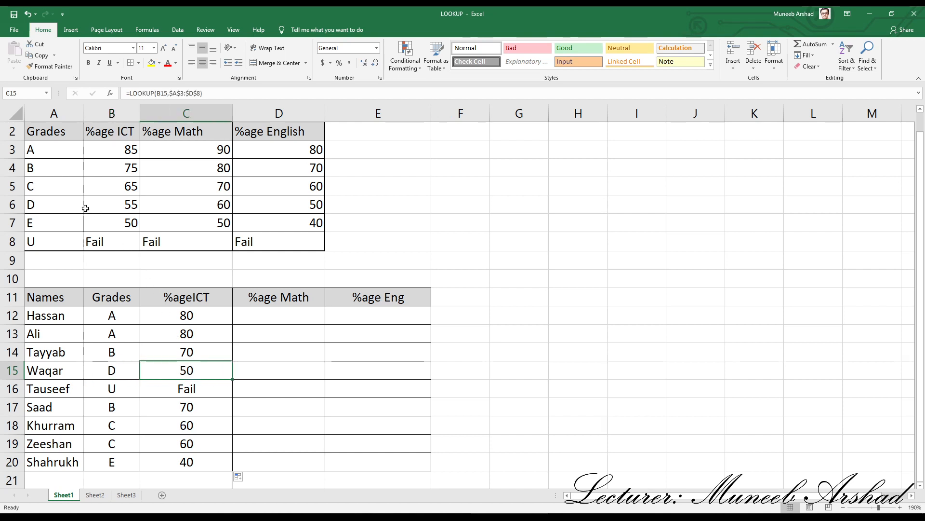
{"action": "left_click", "coordinate": [117, 205]}
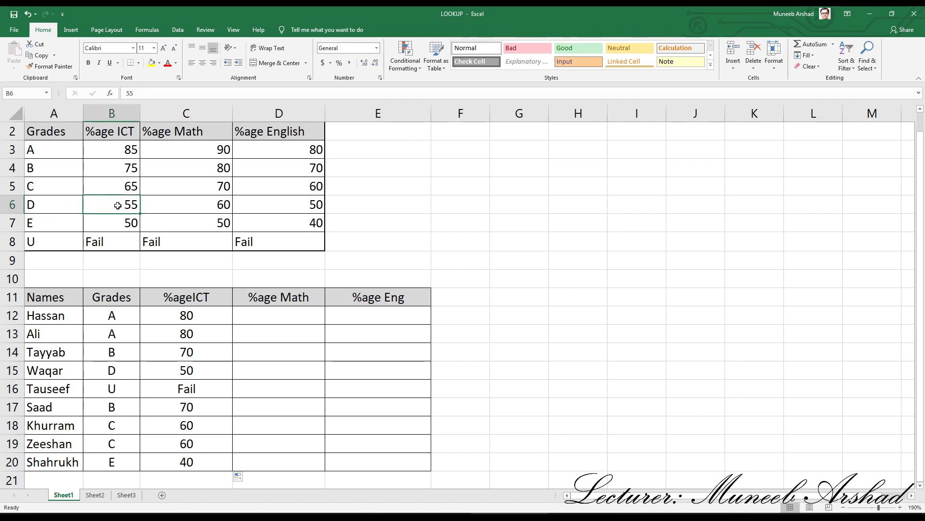
{"action": "left_click", "coordinate": [9, 204]}
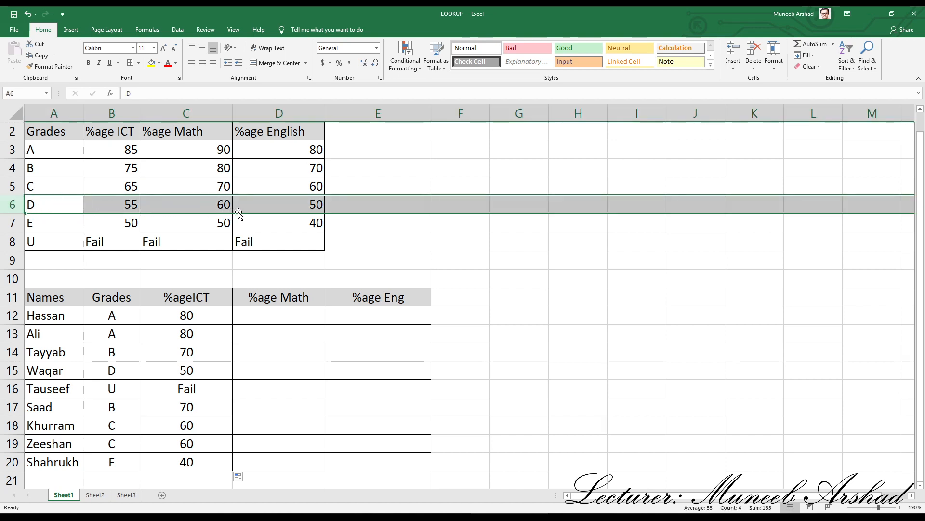
{"action": "left_click", "coordinate": [317, 204]}
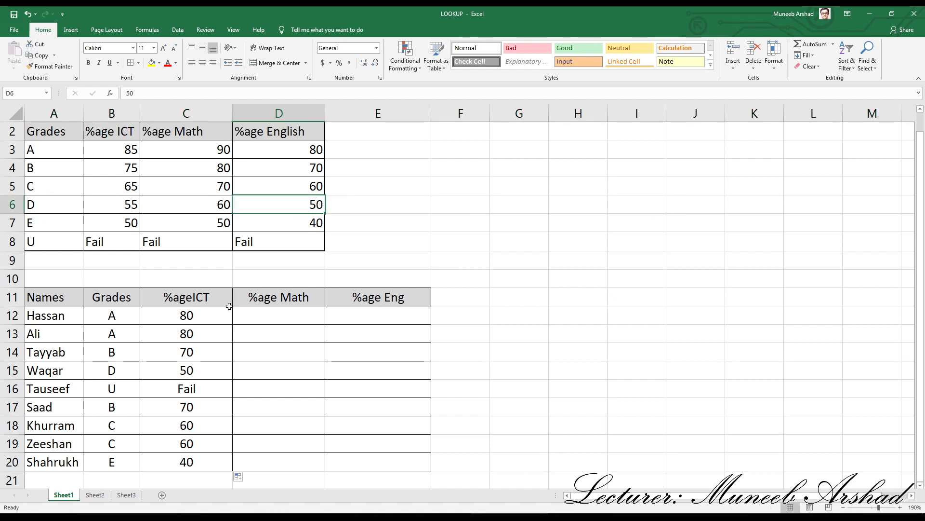
{"action": "left_click", "coordinate": [112, 464]}
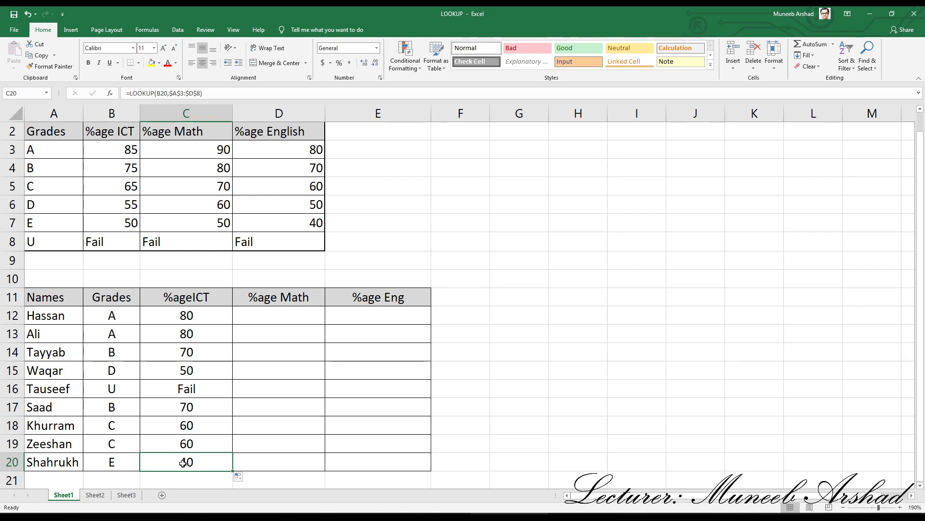
{"action": "left_click", "coordinate": [47, 221]}
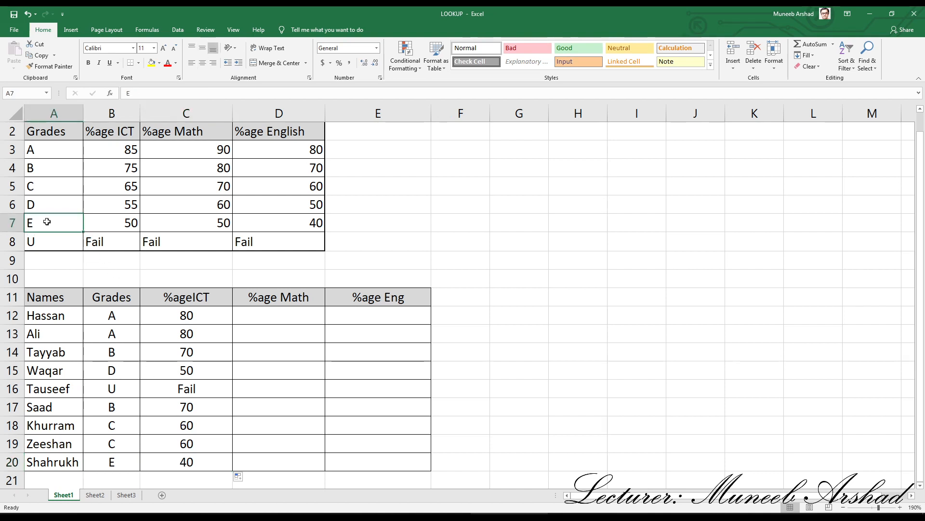
{"action": "left_click", "coordinate": [112, 222]}
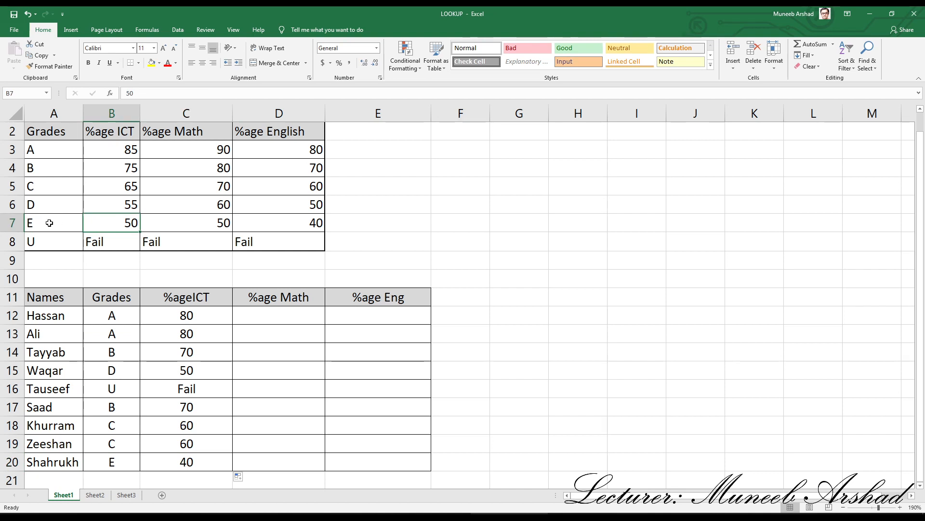
- Replace the LOOKUP array in C12 with the absolute range $A$3:$C$8 and fill the formula down through C20
{"action": "left_click", "coordinate": [12, 222]}
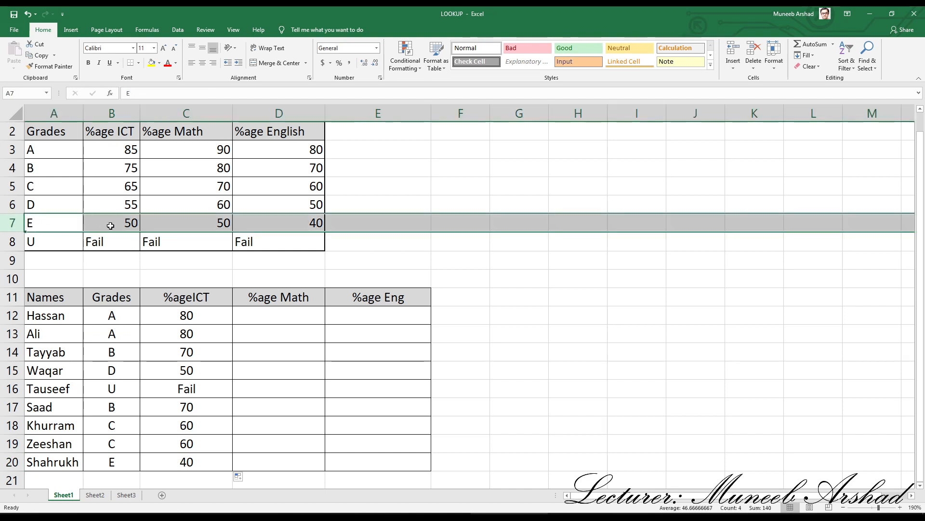
{"action": "left_click", "coordinate": [315, 223]}
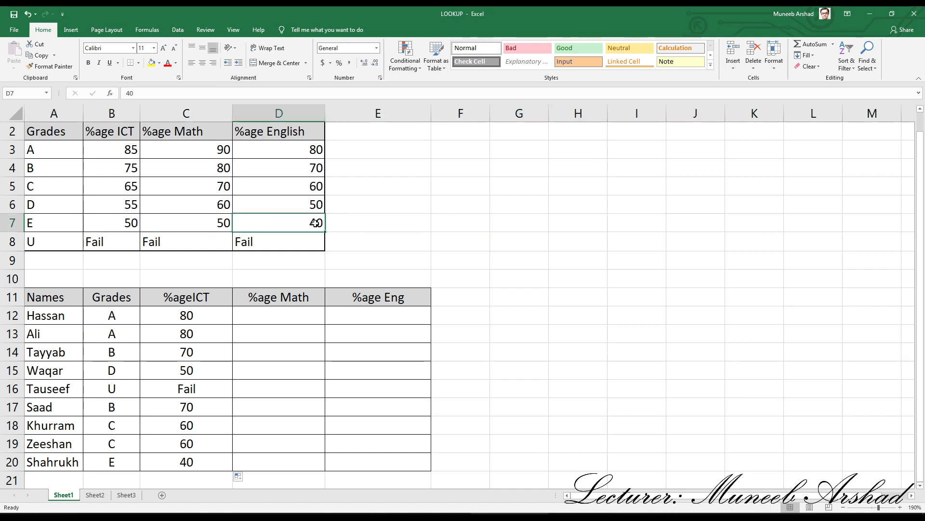
{"action": "left_click", "coordinate": [209, 316]}
{"action": "double_click", "coordinate": [210, 317]}
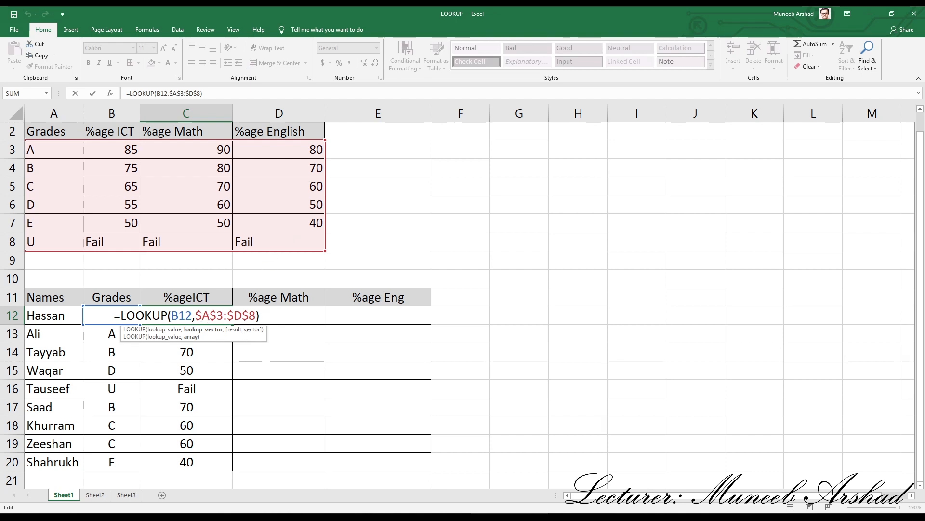
{"action": "left_click_drag", "start_coordinate": [197, 316], "coordinate": [263, 317]}
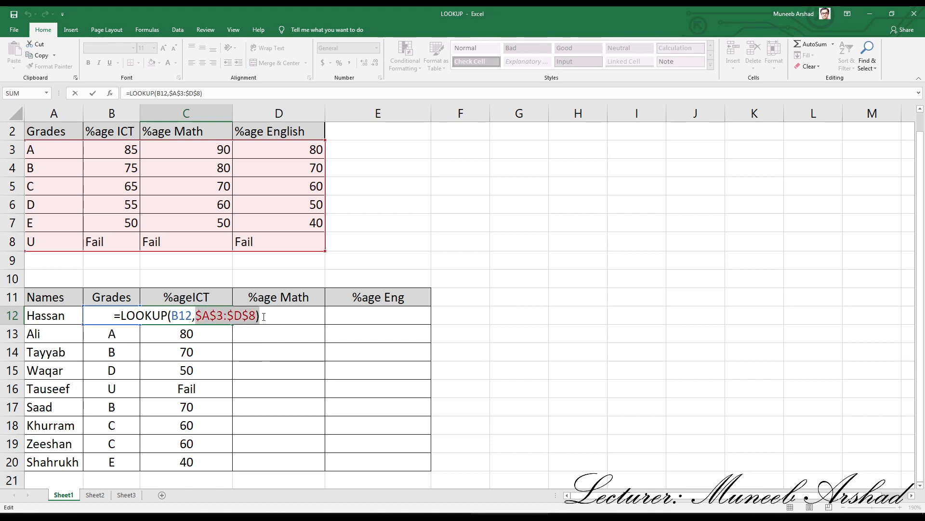
{"action": "key", "text": "BackSpace"}
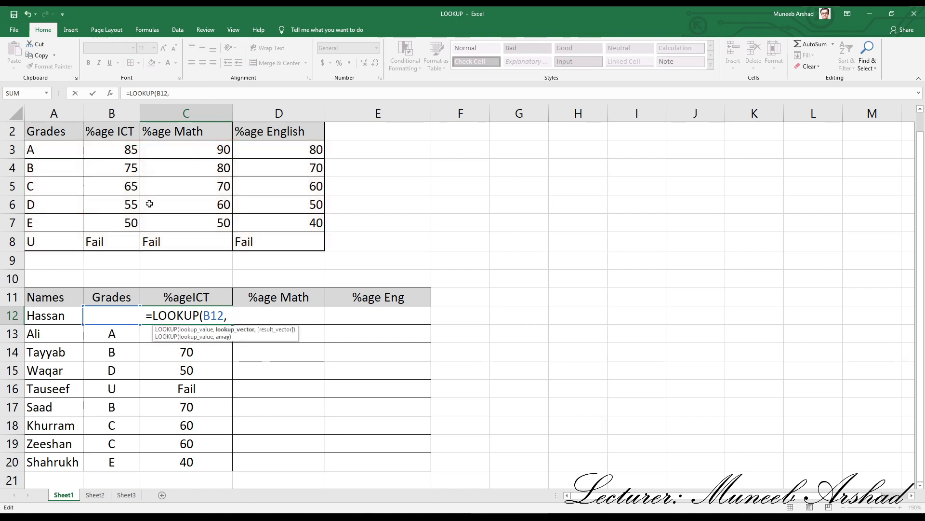
{"action": "left_click_drag", "start_coordinate": [46, 149], "coordinate": [211, 239]}
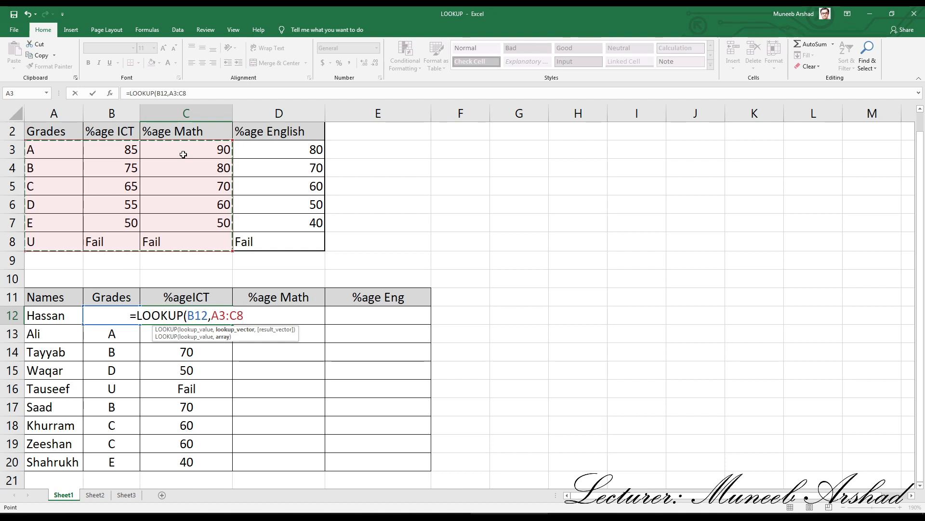
{"action": "key", "text": "F4"}
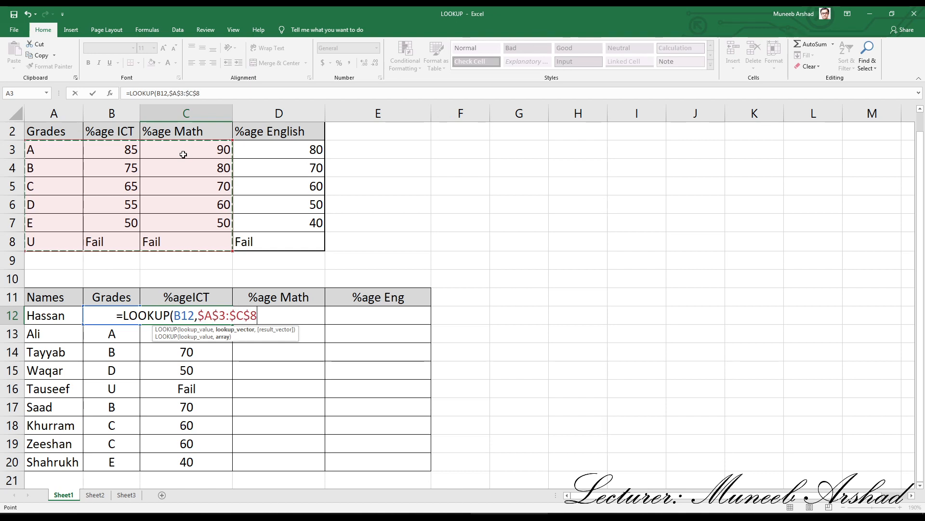
{"action": "key", "text": "Return"}
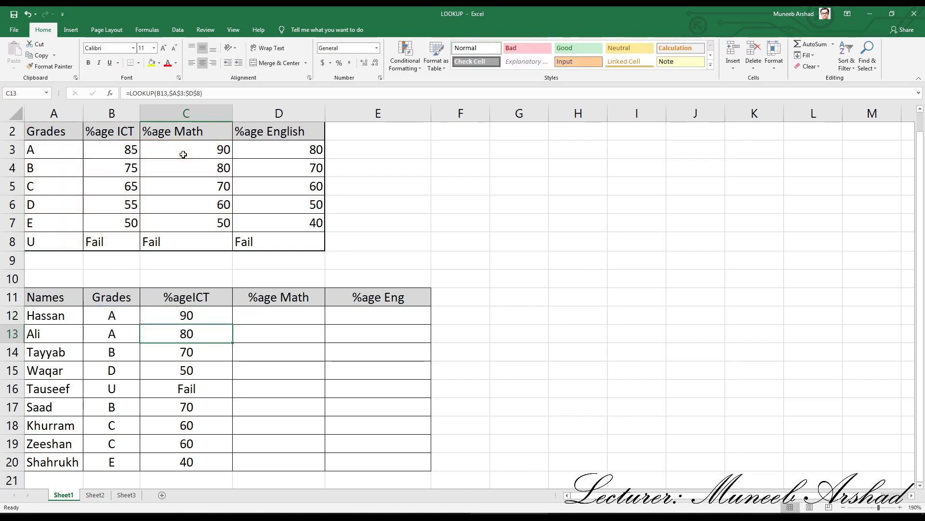
{"action": "left_click", "coordinate": [206, 315]}
{"action": "left_click_drag", "start_coordinate": [232, 324], "coordinate": [233, 471]}
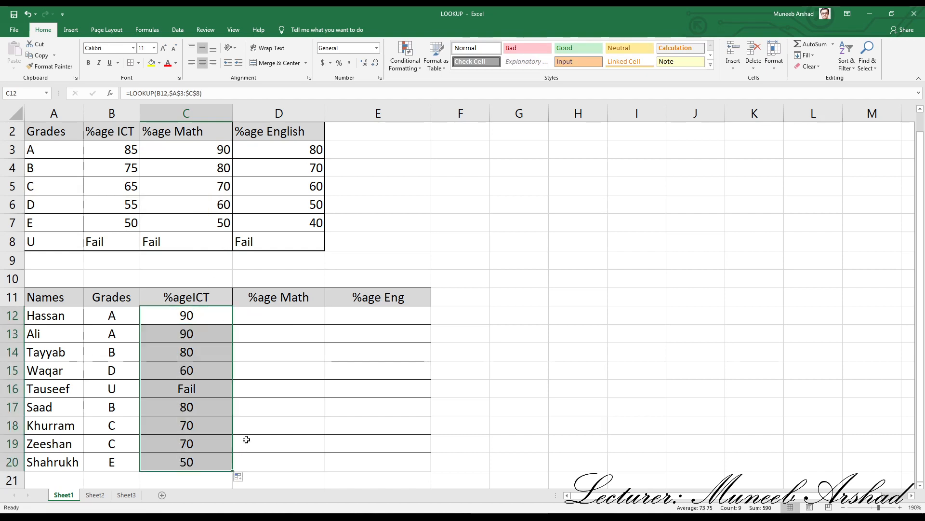
- Compare the result in C14 with the grade B row's ICT and Math percentages, and review the LOOKUP formula in C12
{"action": "left_click", "coordinate": [115, 353]}
{"action": "left_click", "coordinate": [177, 352]}
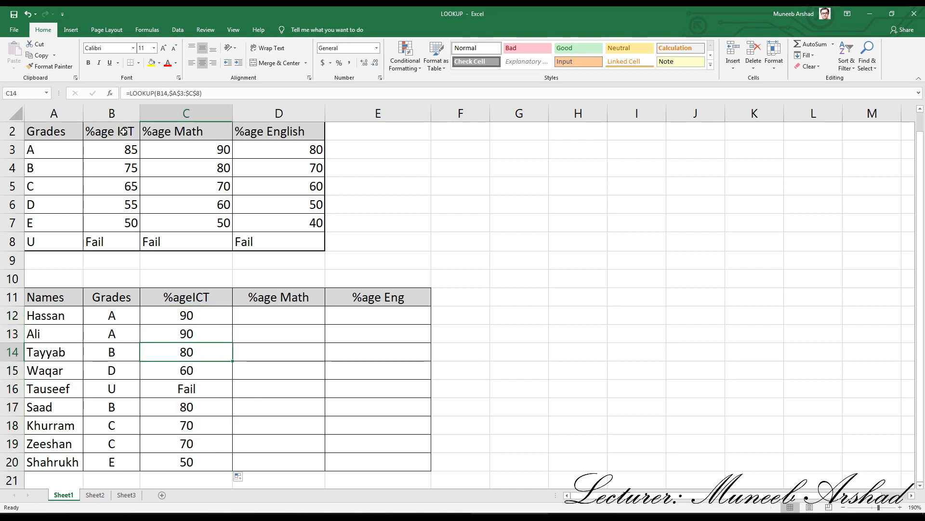
{"action": "left_click", "coordinate": [126, 168]}
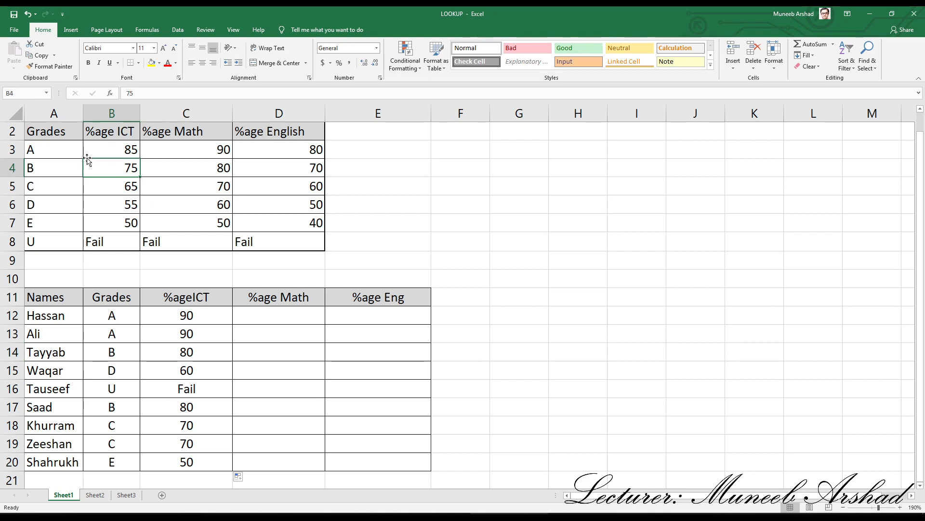
{"action": "left_click", "coordinate": [208, 167]}
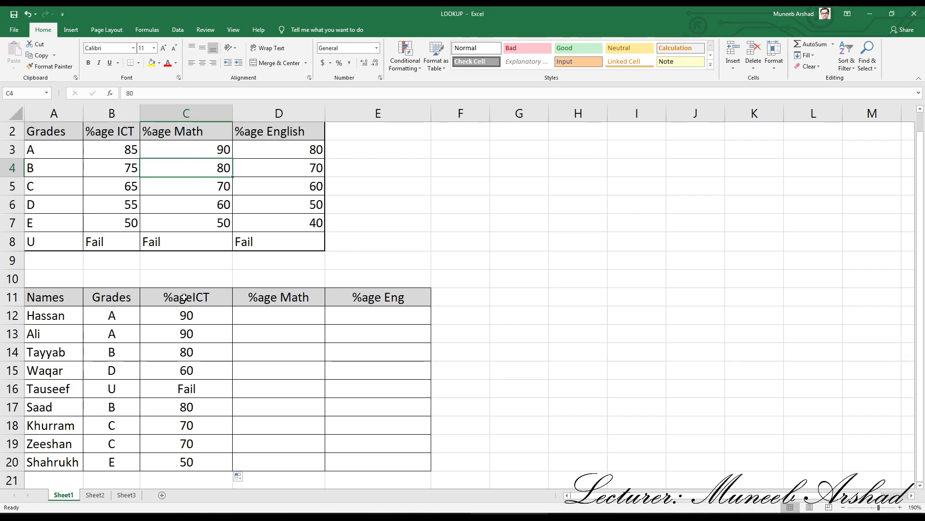
{"action": "left_click", "coordinate": [191, 316]}
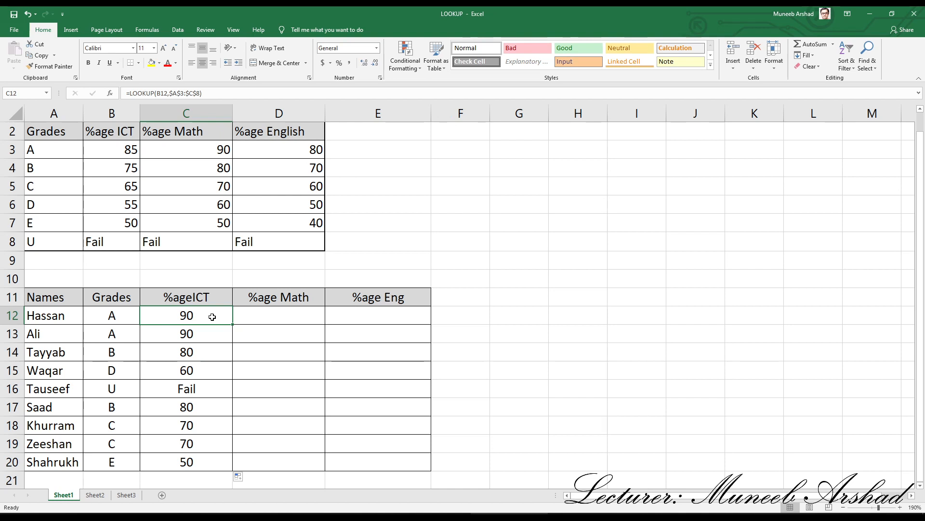
{"action": "double_click", "coordinate": [212, 317]}
{"action": "key", "text": "Return"}
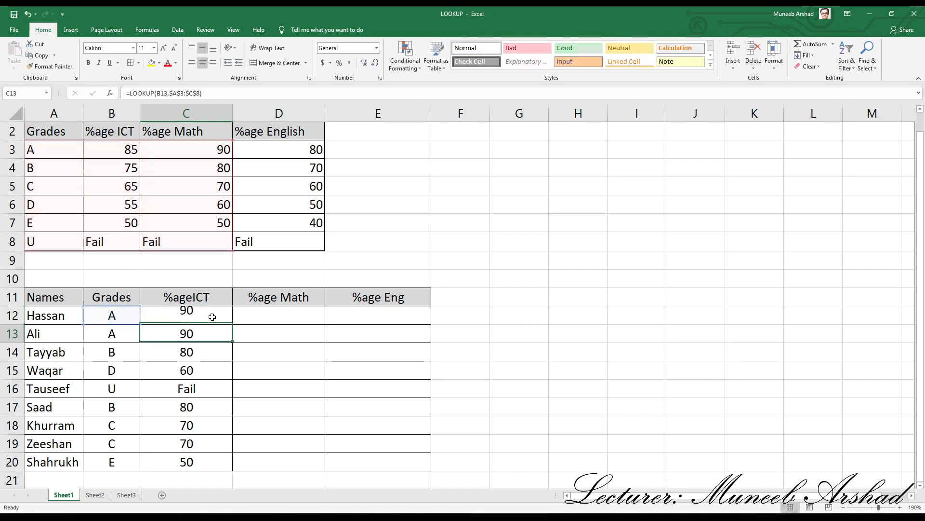
- Change the grade in B12 to G and check the C12 result and its formula against the lookup table
{"action": "left_click", "coordinate": [115, 318]}
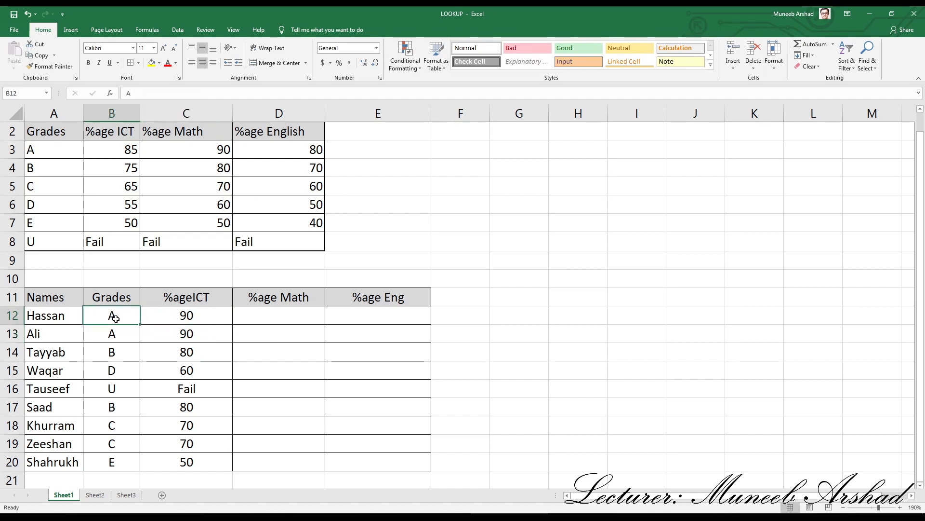
{"action": "type", "text": "G"}
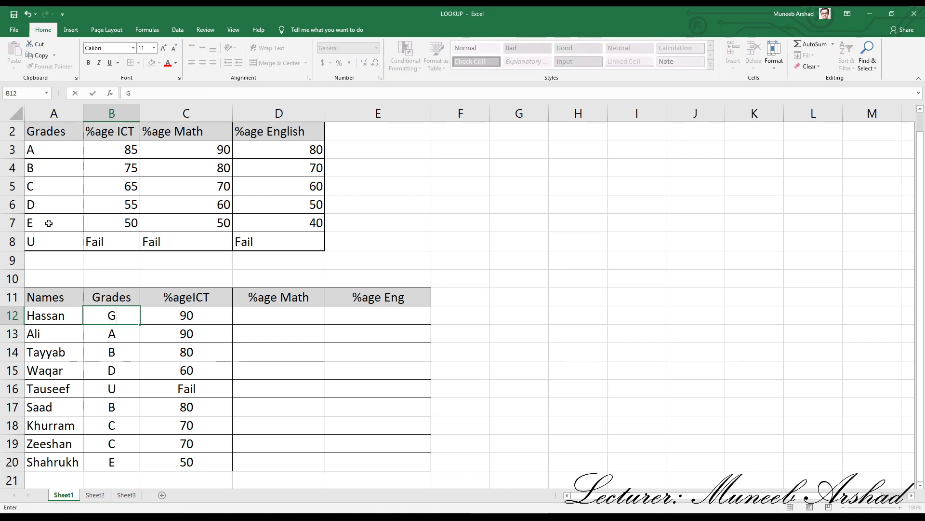
{"action": "key", "text": "Return"}
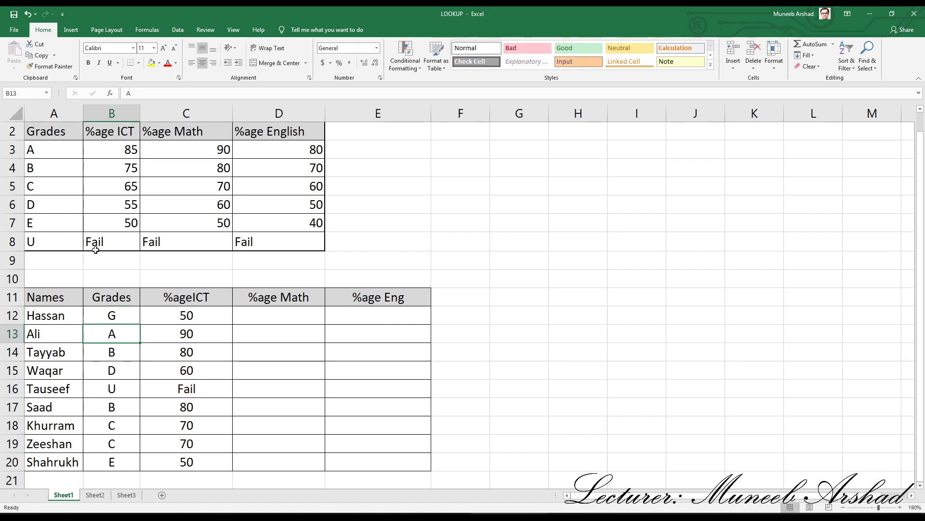
{"action": "left_click", "coordinate": [192, 318]}
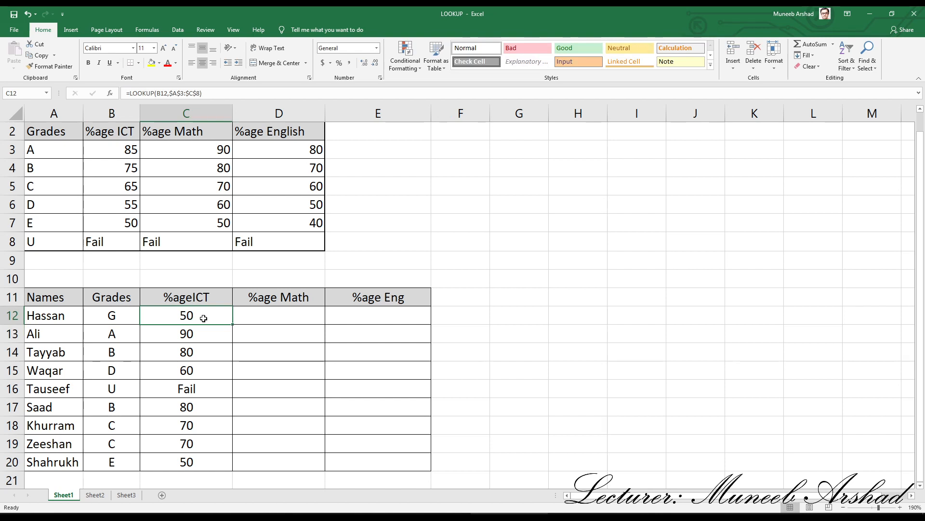
{"action": "left_click", "coordinate": [120, 314]}
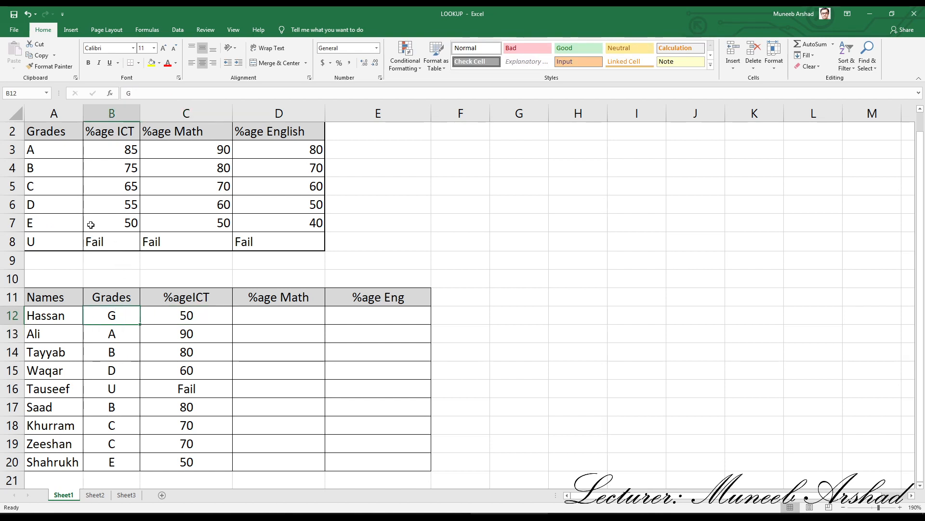
{"action": "left_click_drag", "start_coordinate": [196, 151], "coordinate": [192, 245]}
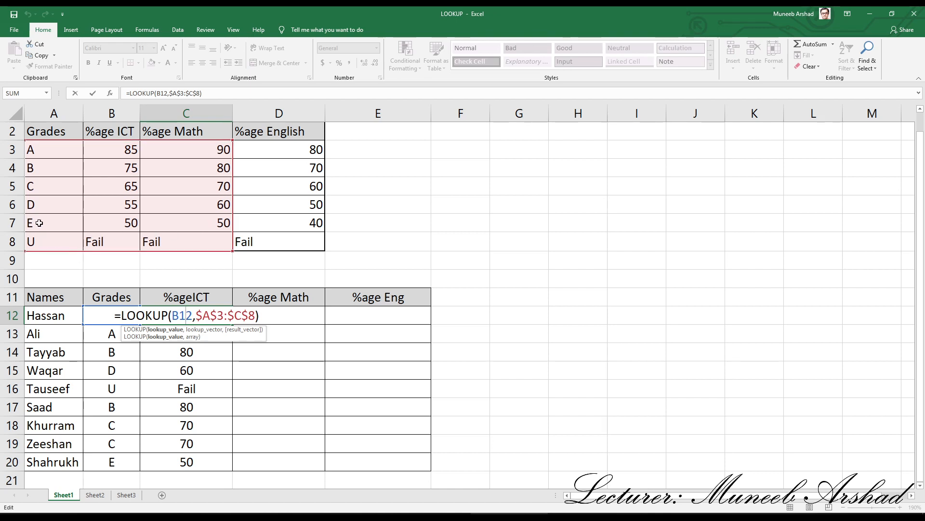
{"action": "key", "text": "Return"}
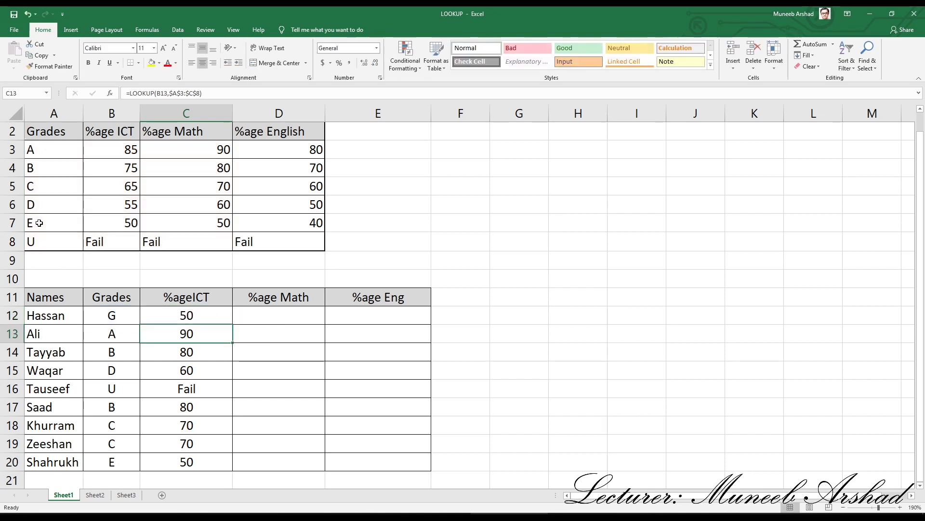
- Change the grade in B12 to M and check the LOOKUP result in C12
{"action": "left_click", "coordinate": [111, 316]}
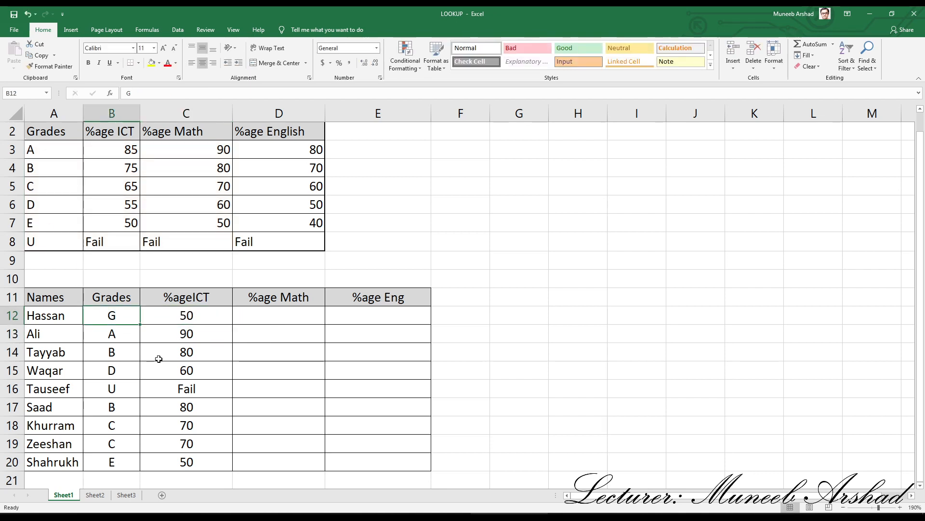
{"action": "type", "text": "M"}
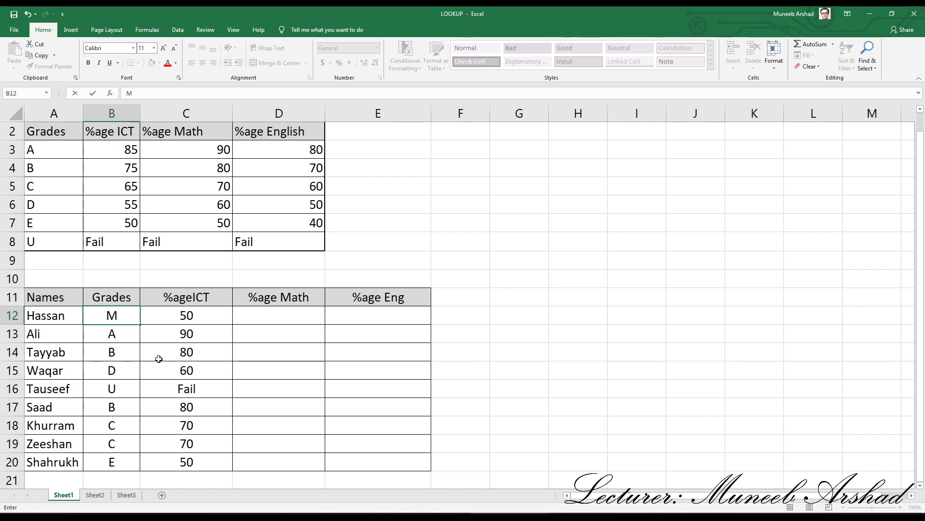
{"action": "key", "text": "Return"}
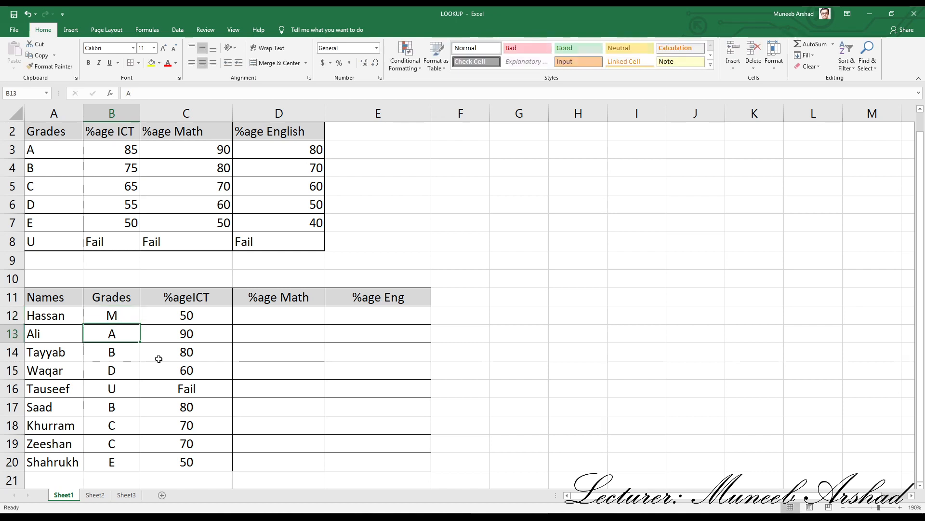
{"action": "left_click", "coordinate": [186, 318]}
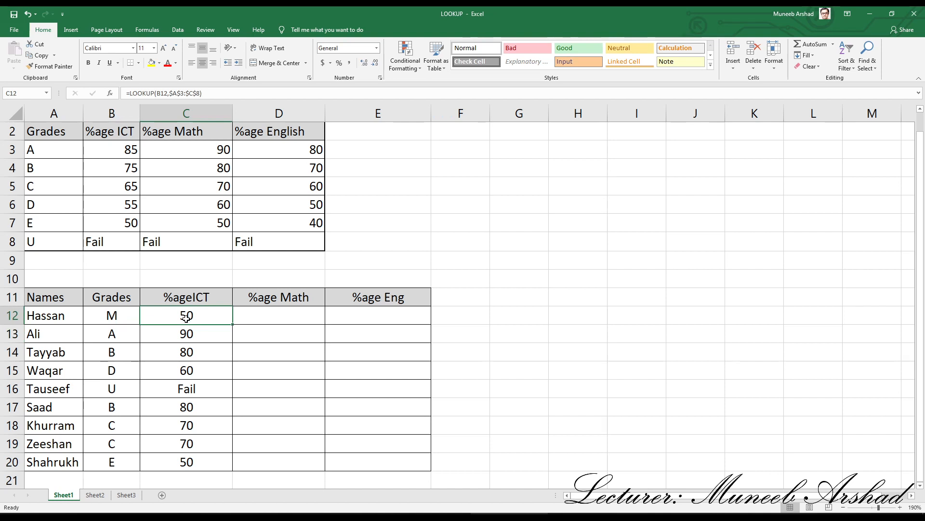
- Change the grade in B12 to Z and check the LOOKUP result and its formula in C12
{"action": "left_click", "coordinate": [113, 316]}
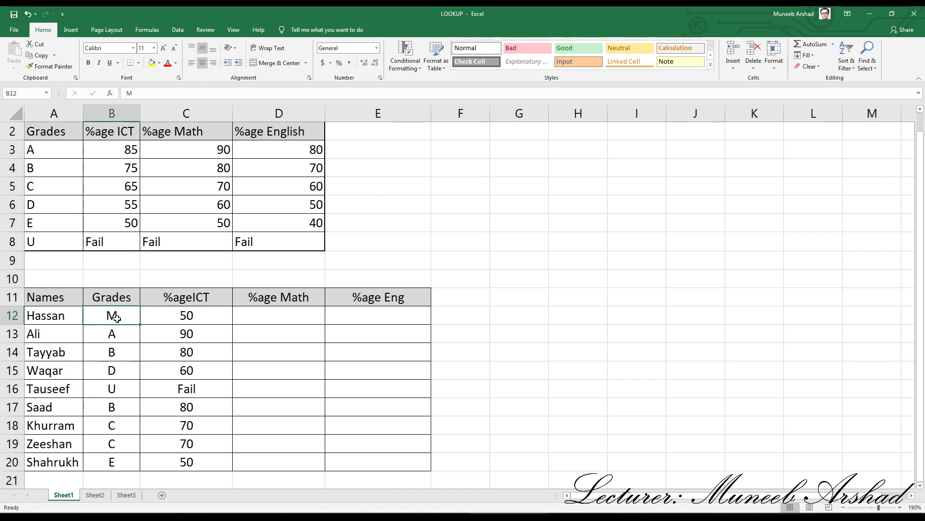
{"action": "double_click", "coordinate": [122, 316]}
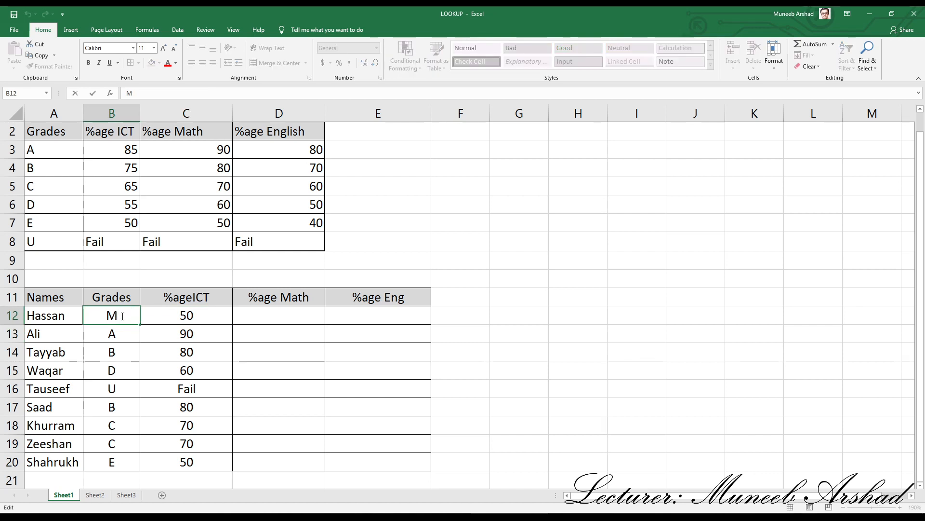
{"action": "key", "text": "BackSpace"}
{"action": "type", "text": "Z"}
{"action": "key", "text": "Return"}
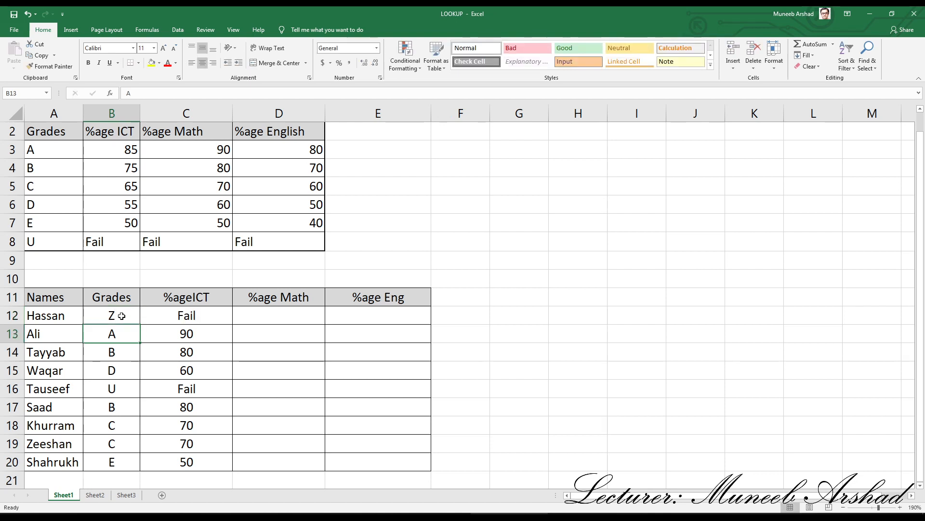
{"action": "left_click", "coordinate": [194, 317]}
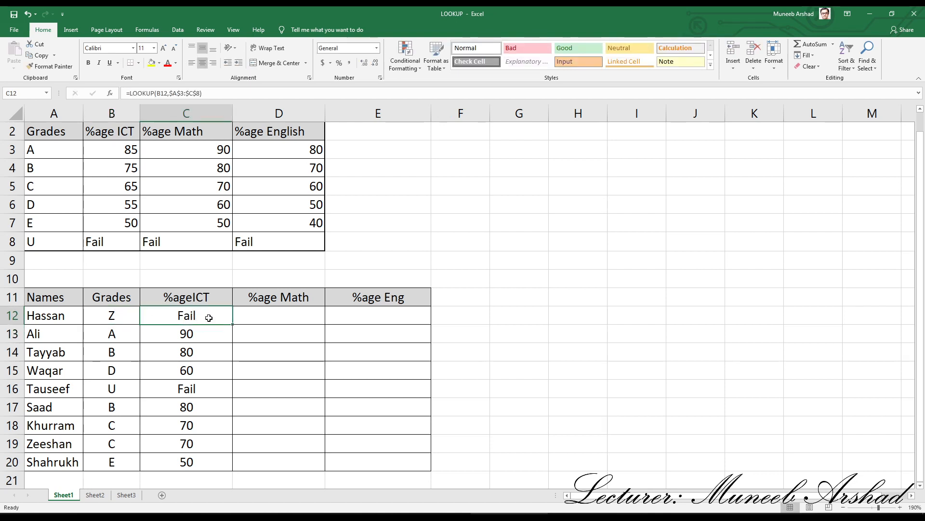
{"action": "double_click", "coordinate": [208, 318]}
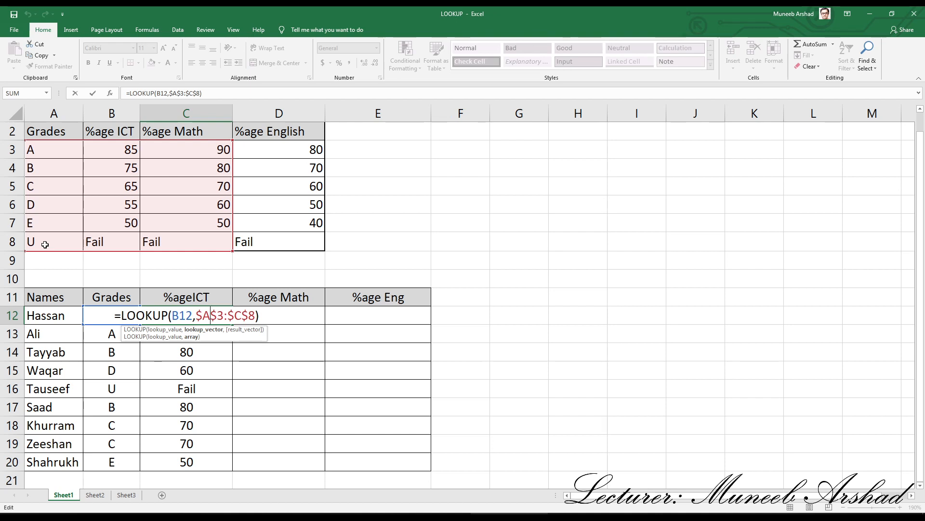
{"action": "key", "text": "Return"}
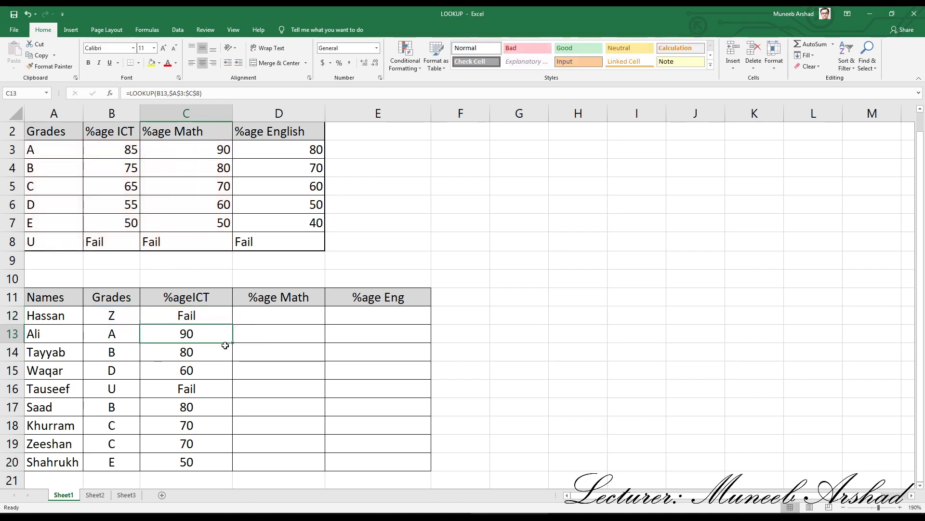
- Clear the LOOKUP formulas from the %ageICT cells C12:C20
{"action": "left_click_drag", "start_coordinate": [165, 315], "coordinate": [184, 456]}
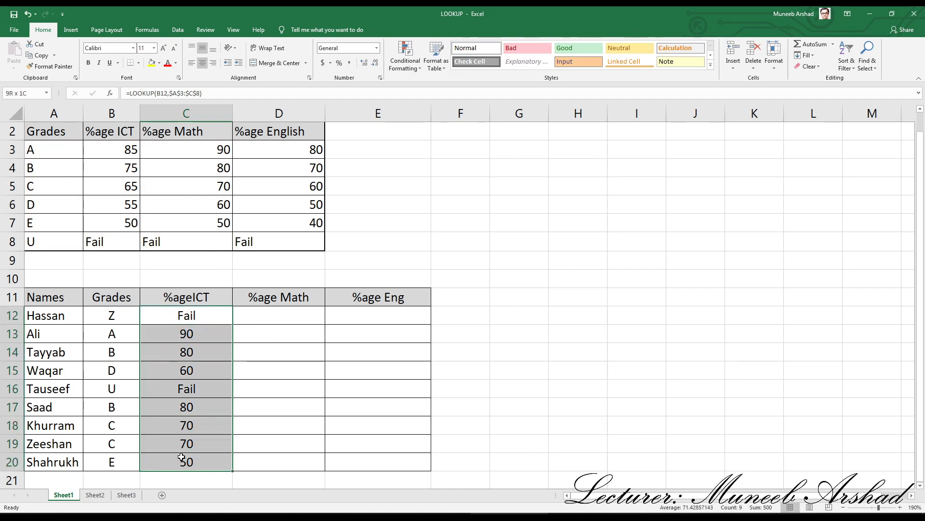
{"action": "key", "text": "Delete"}
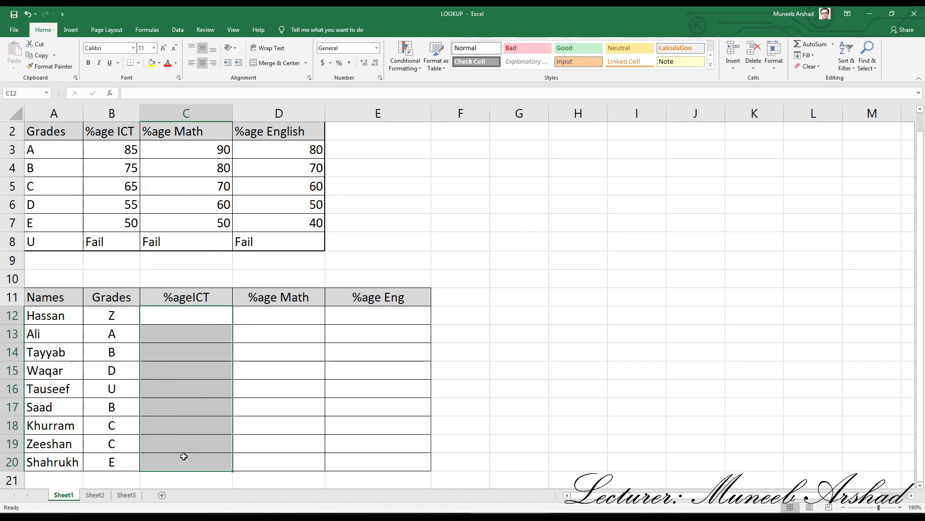
{"action": "left_click", "coordinate": [198, 371]}
- Begin a LOOKUP formula in C12 with the grade in B12 as the lookup value
{"action": "left_click", "coordinate": [199, 314]}
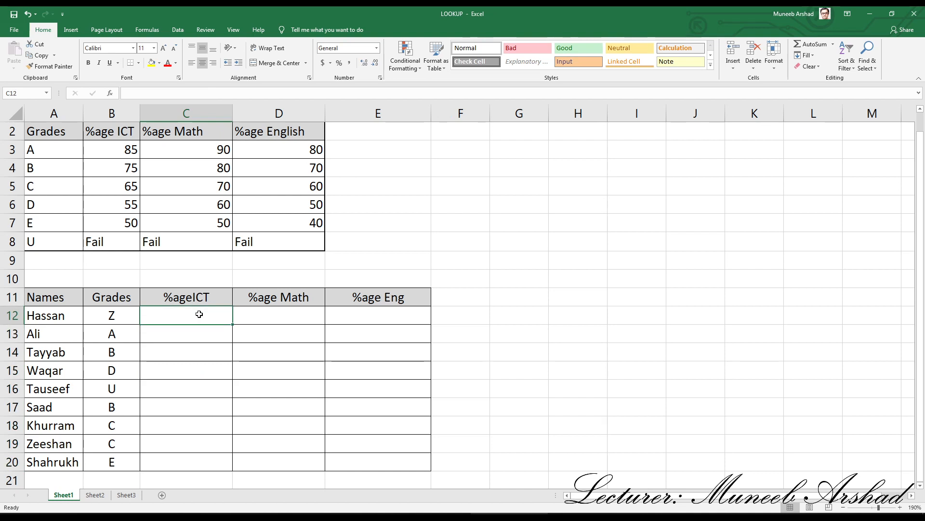
{"action": "double_click", "coordinate": [199, 314]}
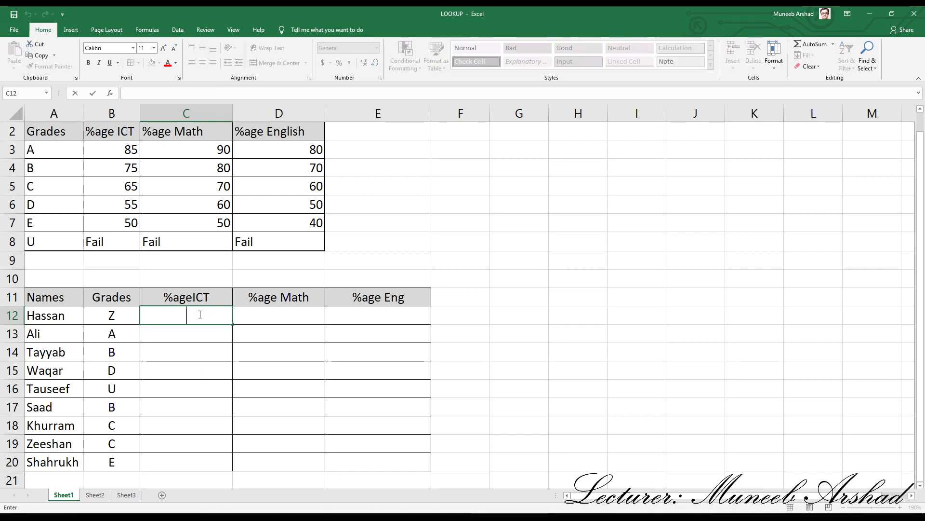
{"action": "type", "text": "="}
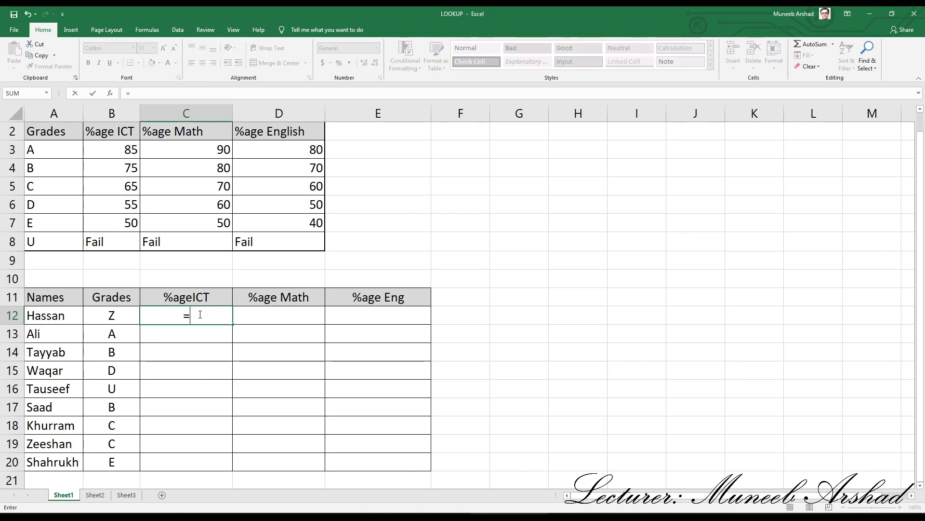
{"action": "type", "text": "lookup("}
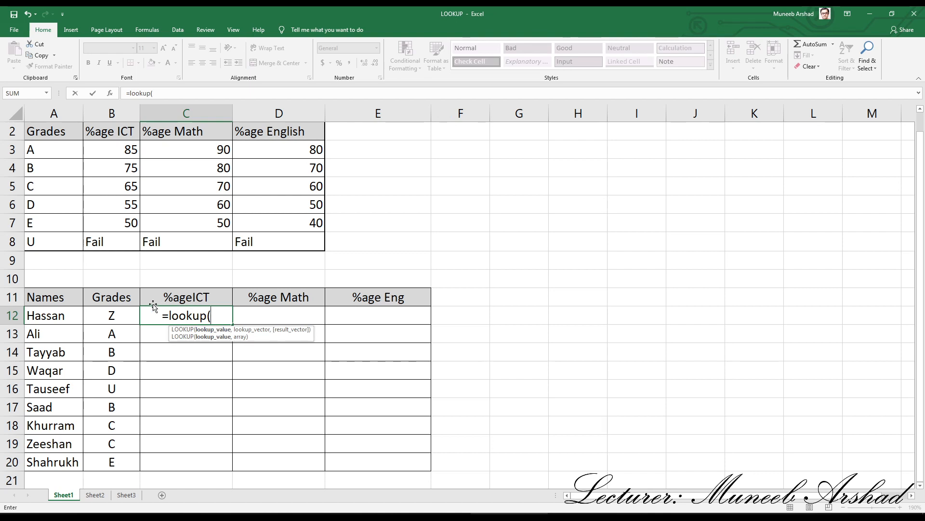
{"action": "left_click", "coordinate": [121, 312]}
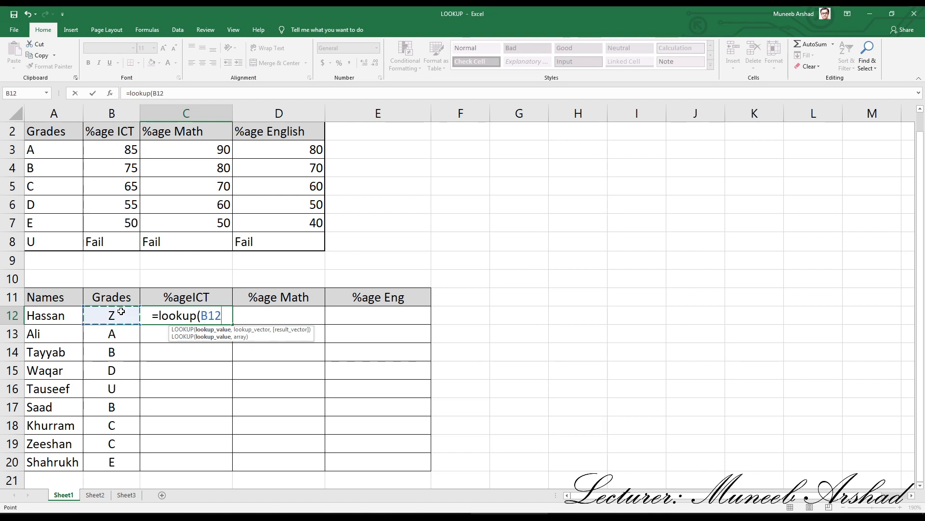
{"action": "type", "text": ","}
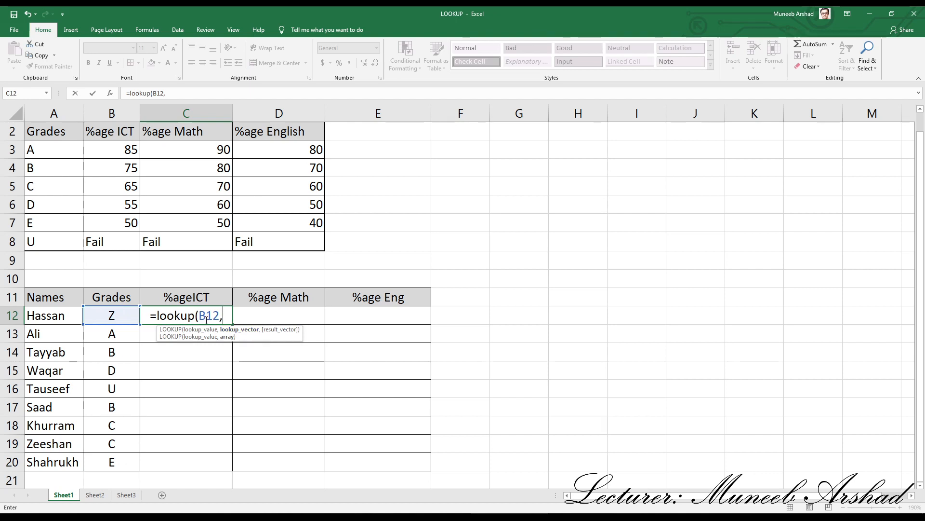
{"action": "left_click_drag", "start_coordinate": [219, 315], "coordinate": [198, 316]}
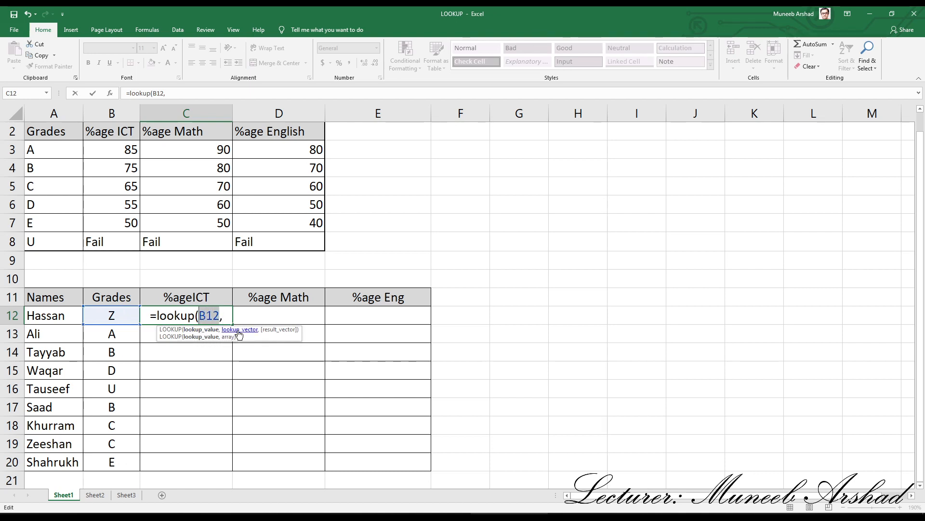
{"action": "left_click", "coordinate": [230, 315]}
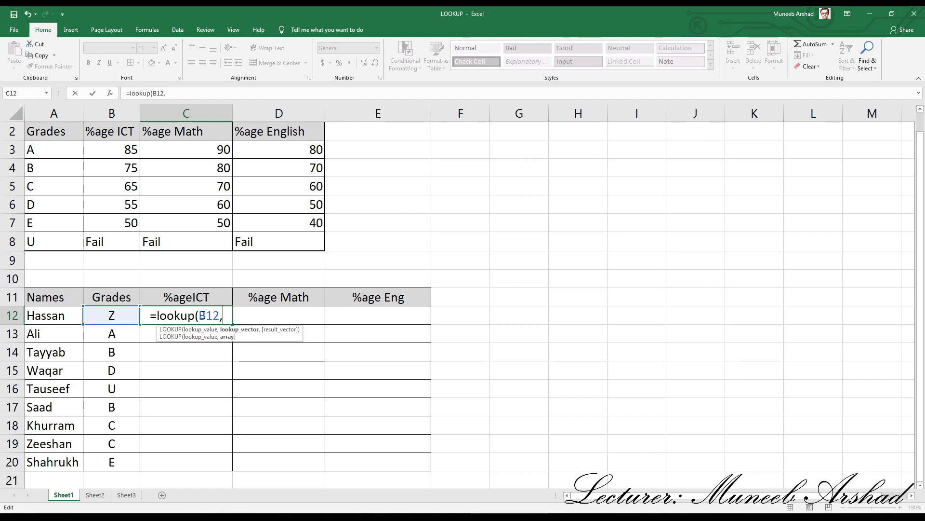
- Complete the C12 formula with absolute ranges $A$3:$A$8 as lookup vector and $B$3:$B$8 as result vector
{"action": "left_click", "coordinate": [54, 151]}
{"action": "left_click_drag", "start_coordinate": [51, 162], "coordinate": [48, 243]}
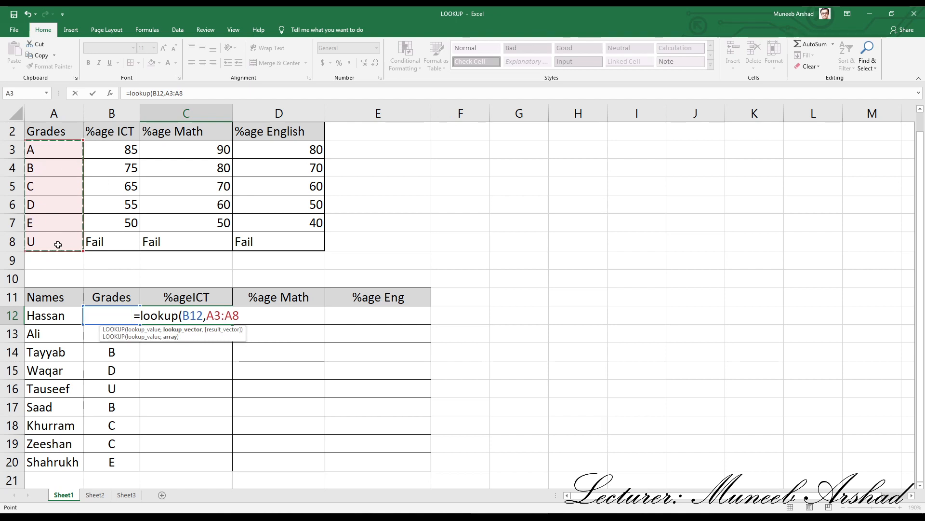
{"action": "key", "text": "F4"}
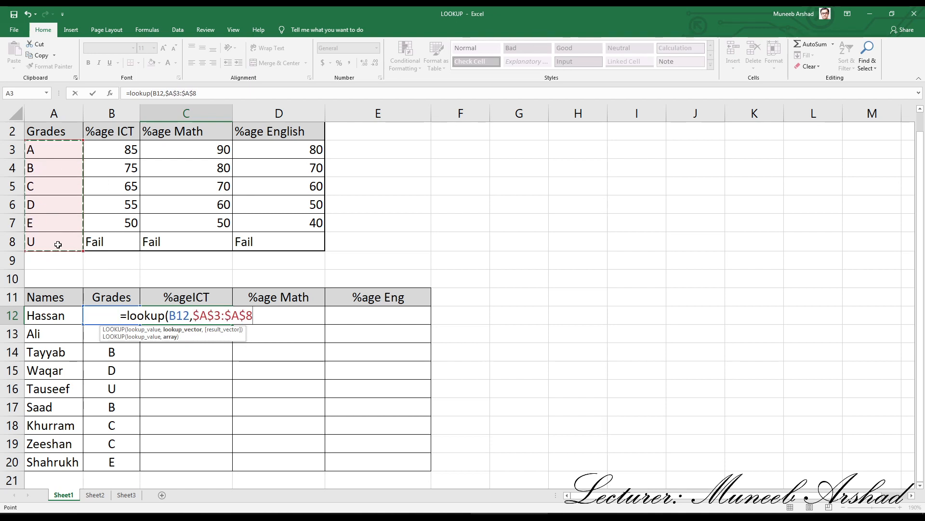
{"action": "type", "text": ","}
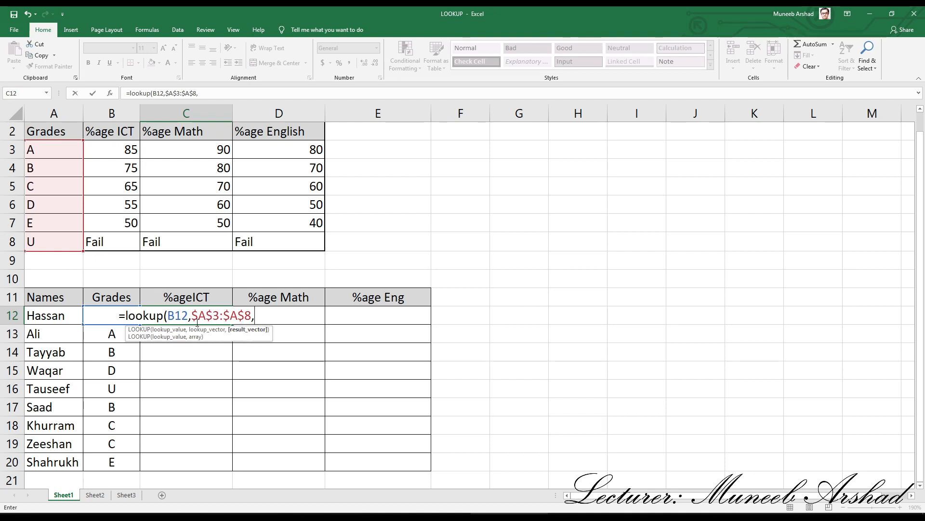
{"action": "left_click_drag", "start_coordinate": [124, 148], "coordinate": [123, 240]}
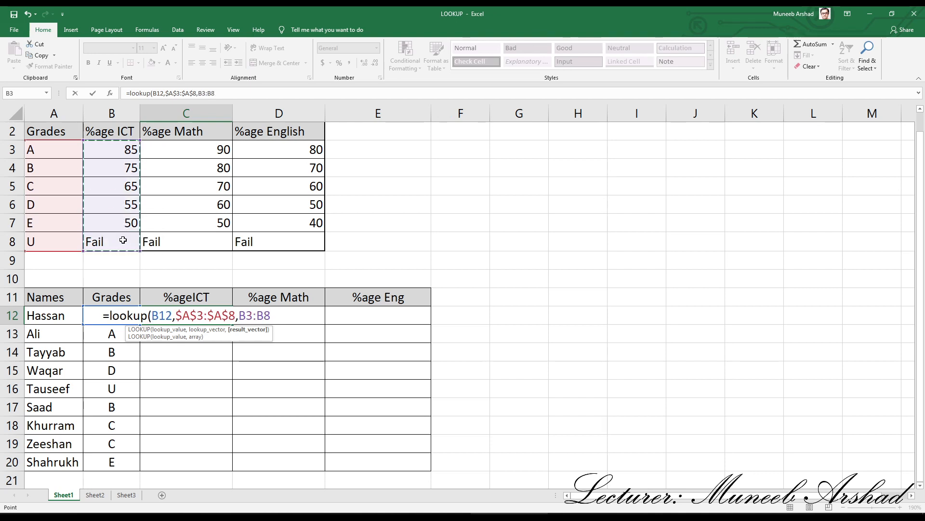
{"action": "key", "text": "F4"}
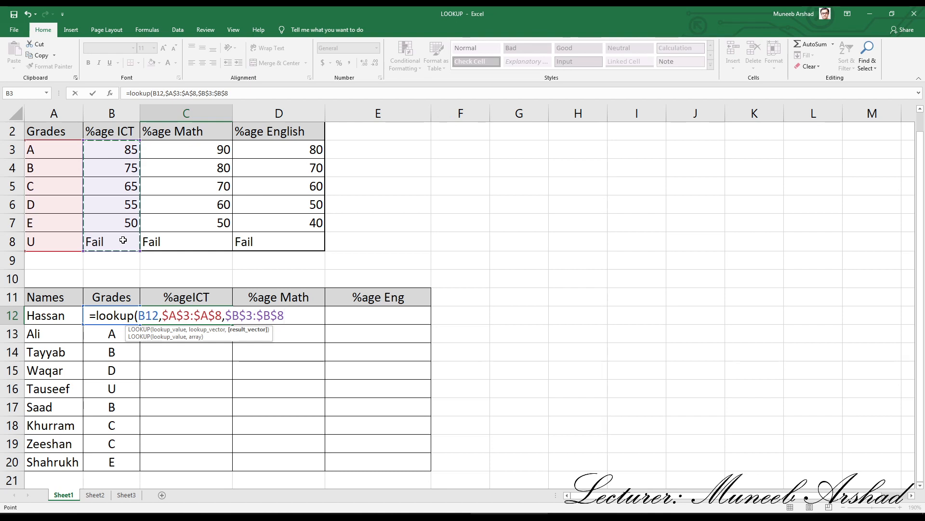
{"action": "key", "text": "Return"}
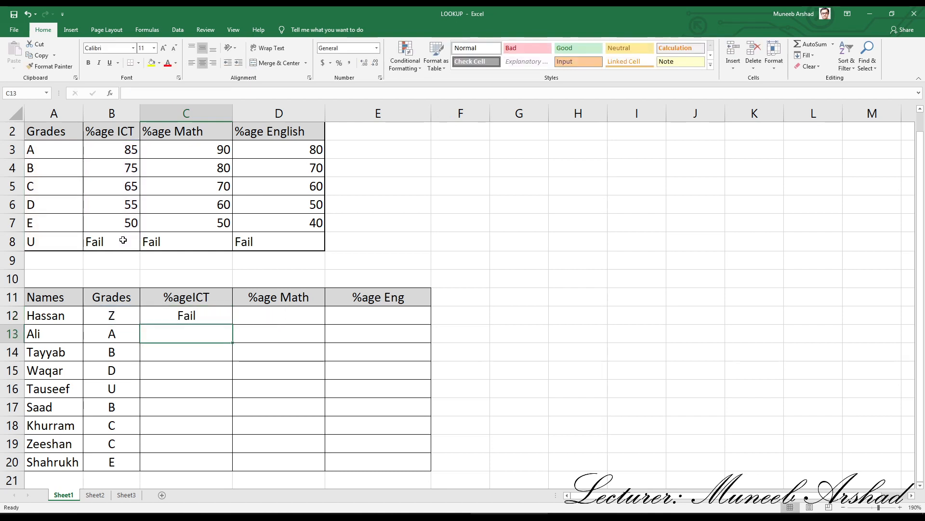
- Compare the C12 result and its vector-form LOOKUP formula with the grade in B12
{"action": "left_click", "coordinate": [171, 315]}
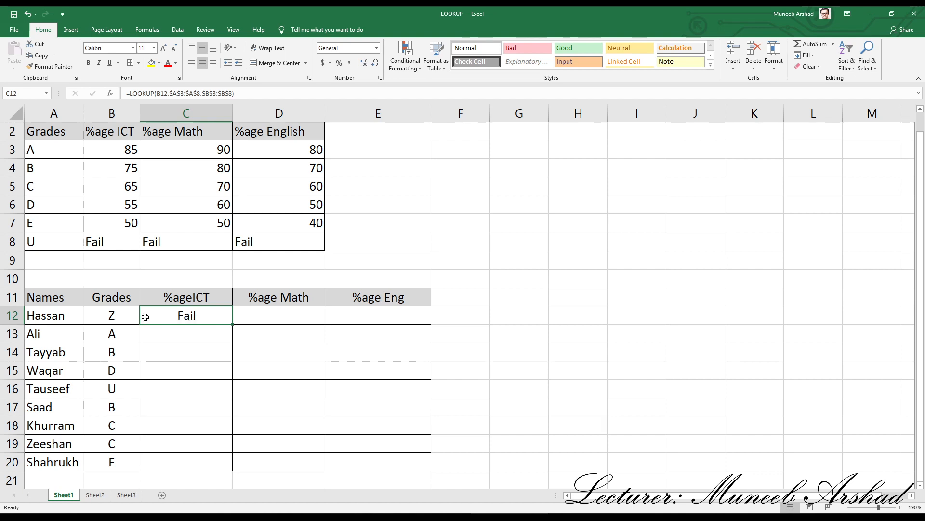
{"action": "left_click", "coordinate": [124, 317]}
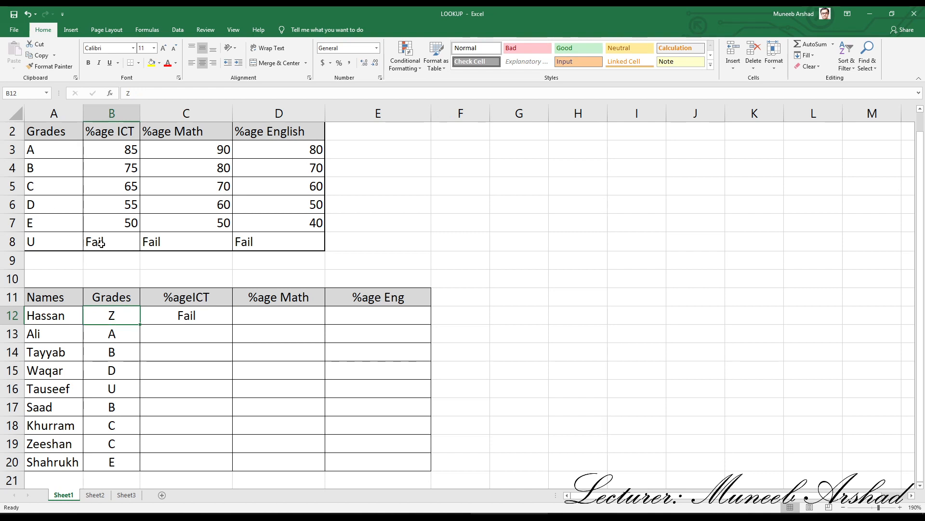
{"action": "left_click", "coordinate": [185, 316]}
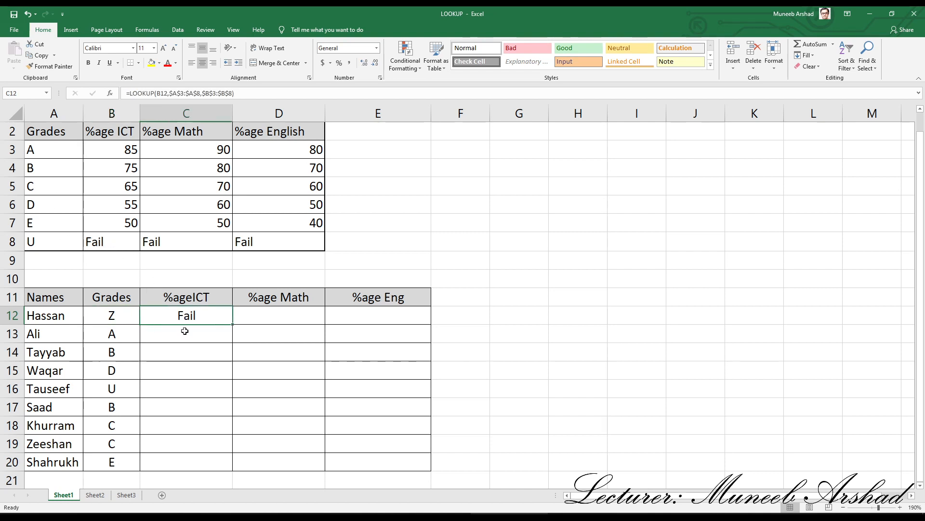
- Change the grade in B12 to L and check the C12 result against the grades and ICT percentages in A2:B8
{"action": "left_click", "coordinate": [121, 316]}
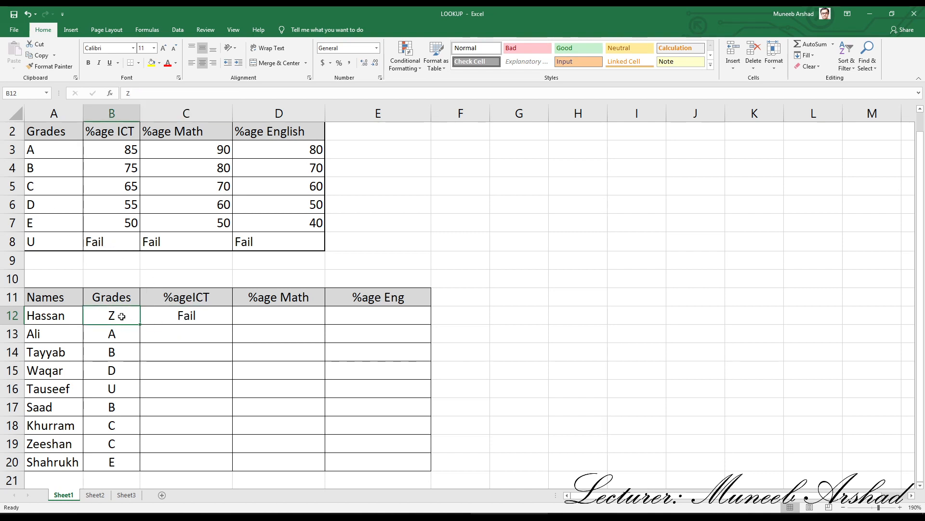
{"action": "type", "text": "L"}
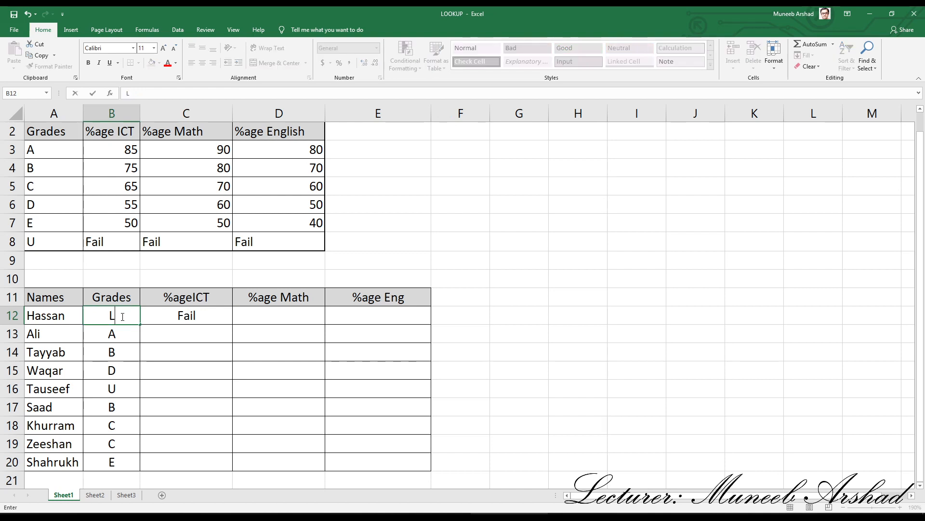
{"action": "key", "text": "Return"}
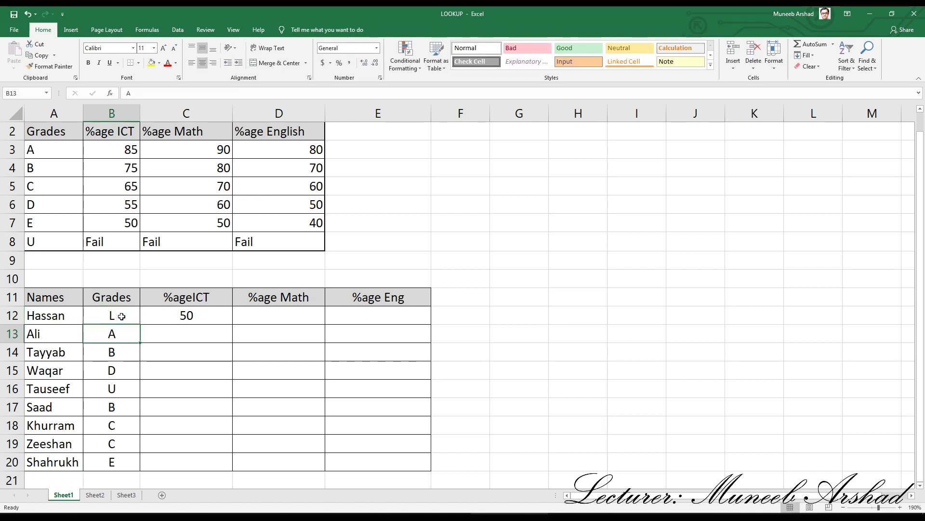
{"action": "left_click", "coordinate": [207, 315]}
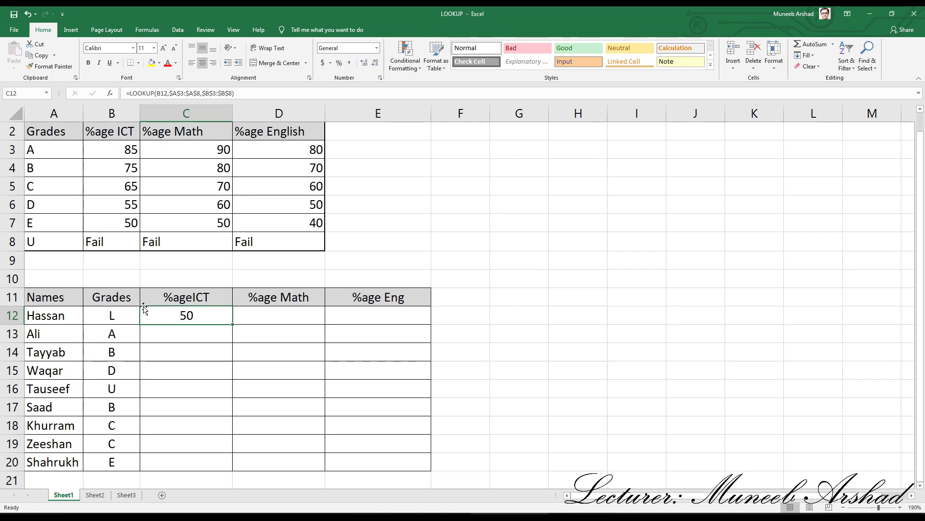
{"action": "left_click_drag", "start_coordinate": [40, 136], "coordinate": [119, 239]}
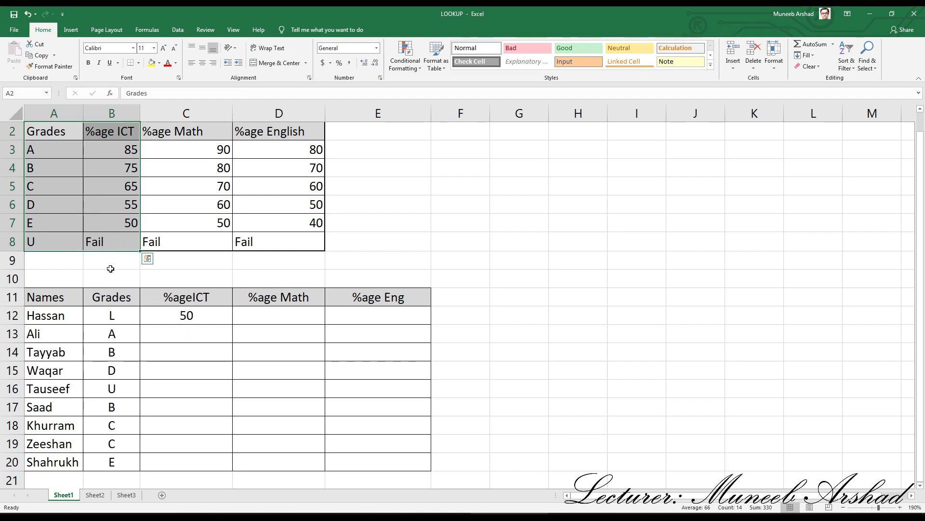
{"action": "left_click", "coordinate": [181, 316]}
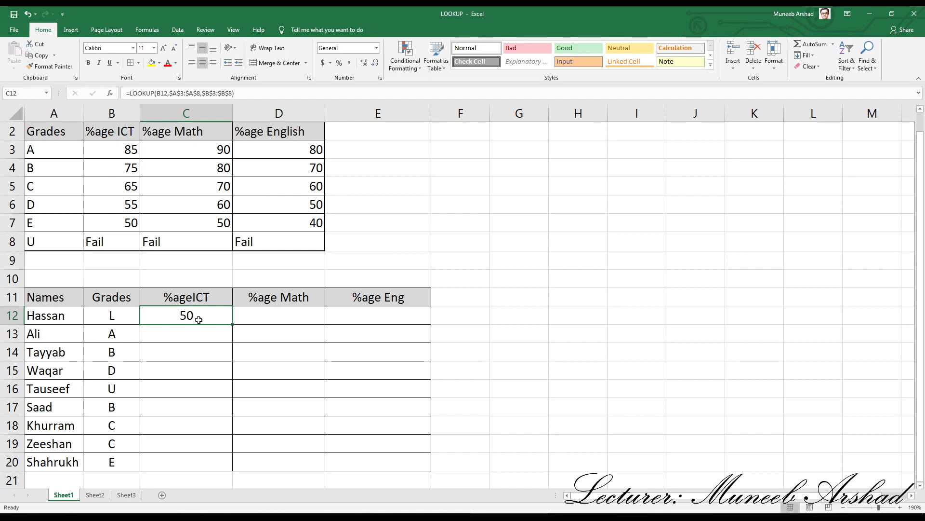
- Change the grade in B12 to C and compare the C12 result with the grade C ICT percentage in B5
{"action": "left_click", "coordinate": [121, 319]}
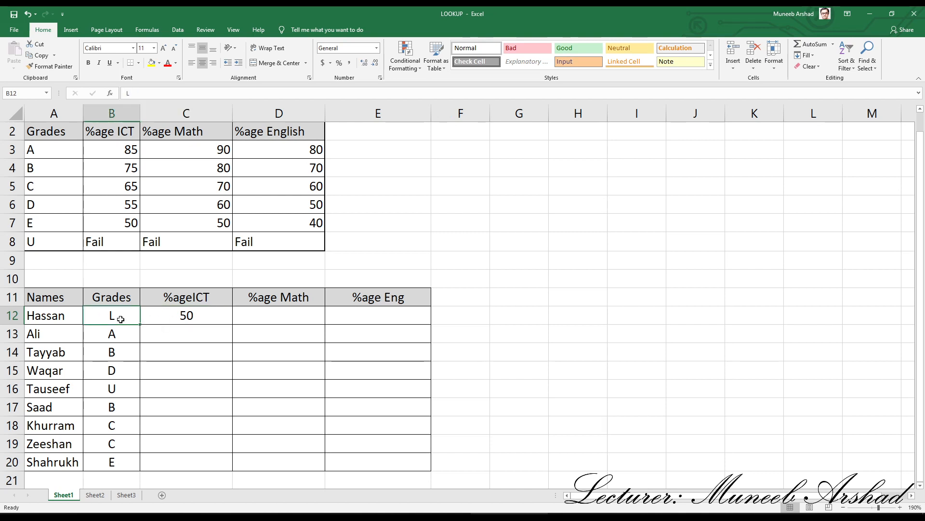
{"action": "type", "text": "C"}
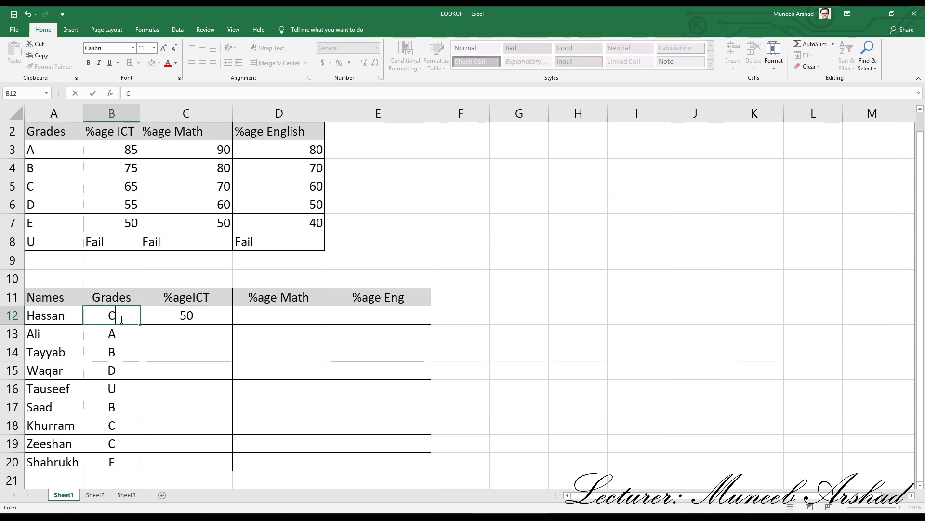
{"action": "key", "text": "Return"}
{"action": "left_click", "coordinate": [164, 316]}
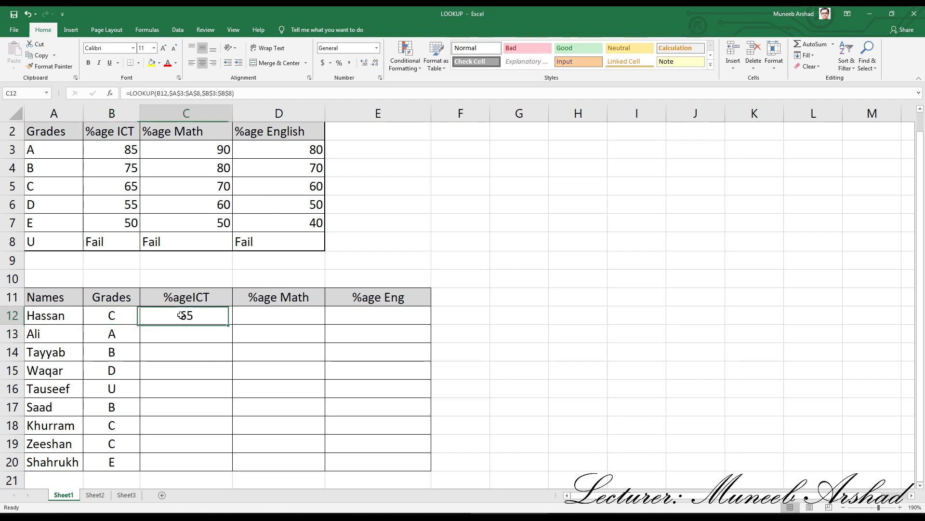
{"action": "left_click", "coordinate": [108, 189]}
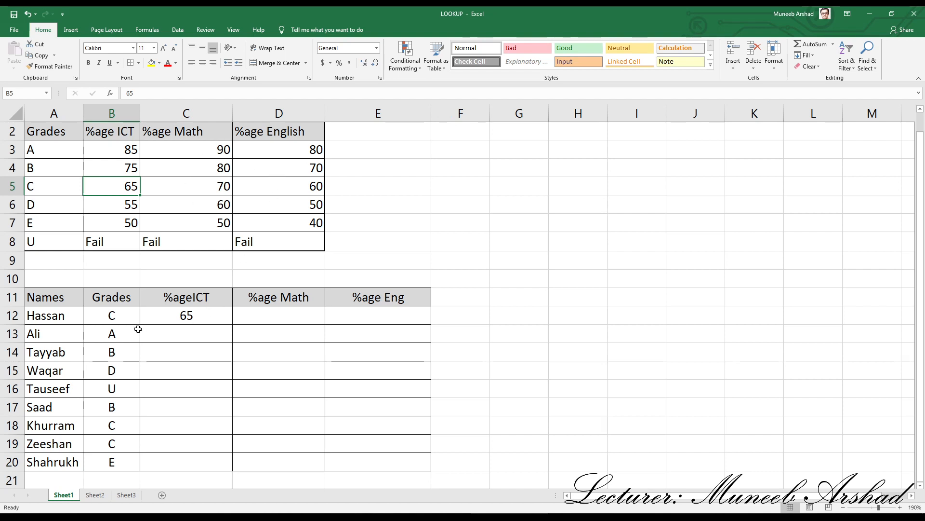
- Review the lookup value, lookup vector and result vector of the LOOKUP formula in C12
{"action": "left_click", "coordinate": [119, 317]}
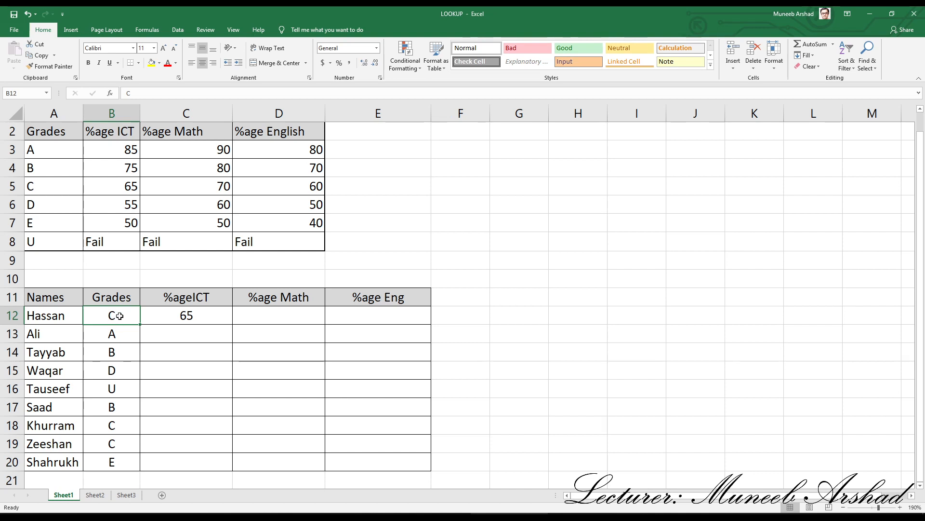
{"action": "left_click", "coordinate": [187, 316]}
{"action": "double_click", "coordinate": [188, 316]}
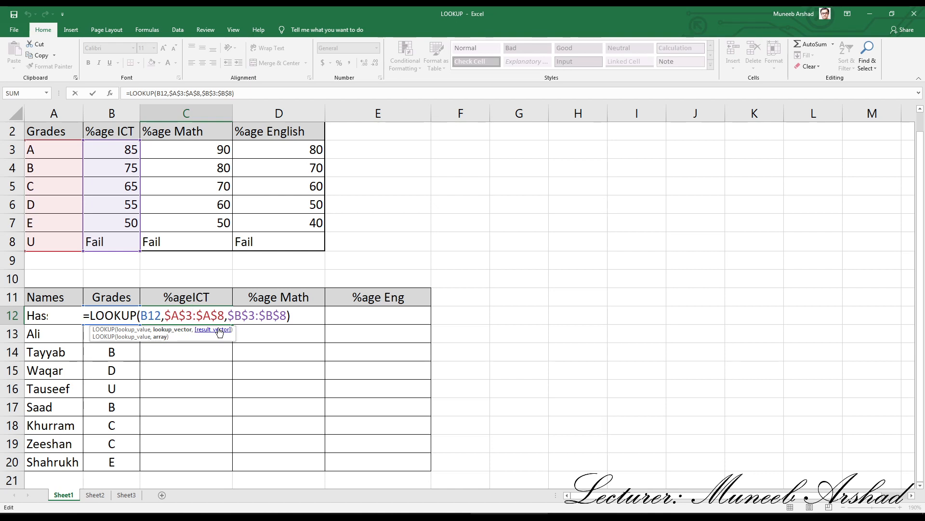
{"action": "key", "text": "Return"}
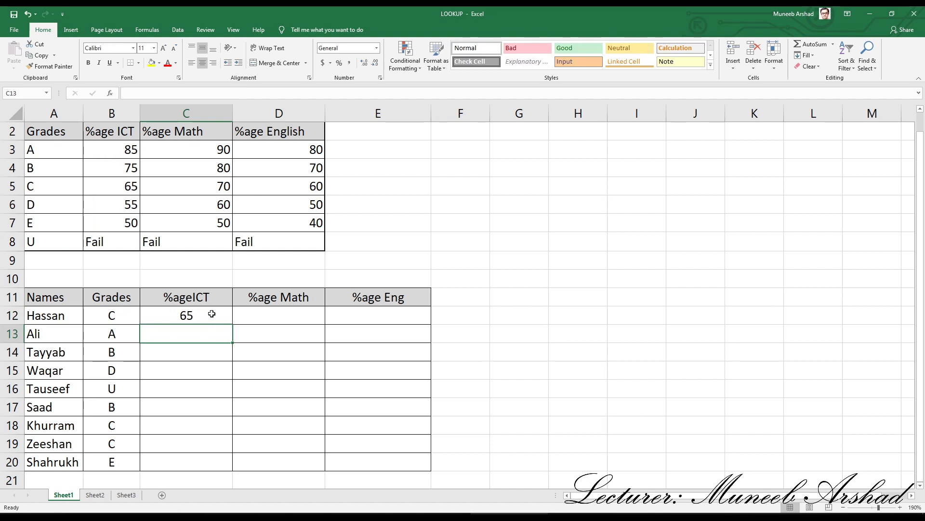
- Clear C12 and start a VLOOKUP formula there with the grade in B12 as the lookup value
{"action": "left_click", "coordinate": [211, 313]}
{"action": "key", "text": "Delete"}
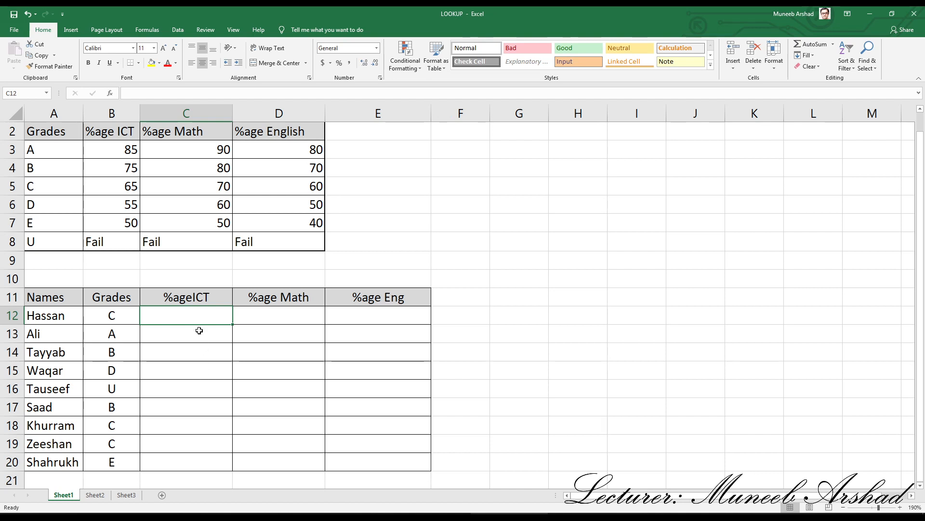
{"action": "type", "text": "="}
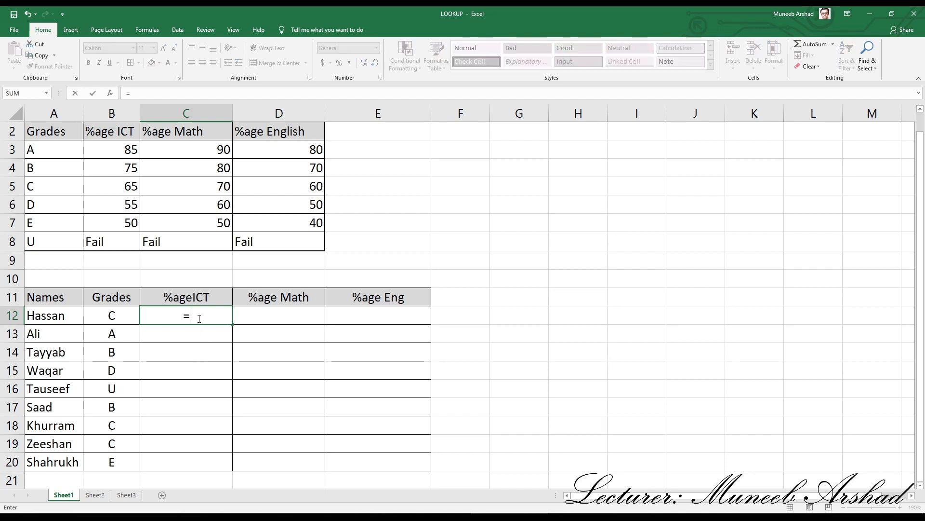
{"action": "type", "text": "vlook"}
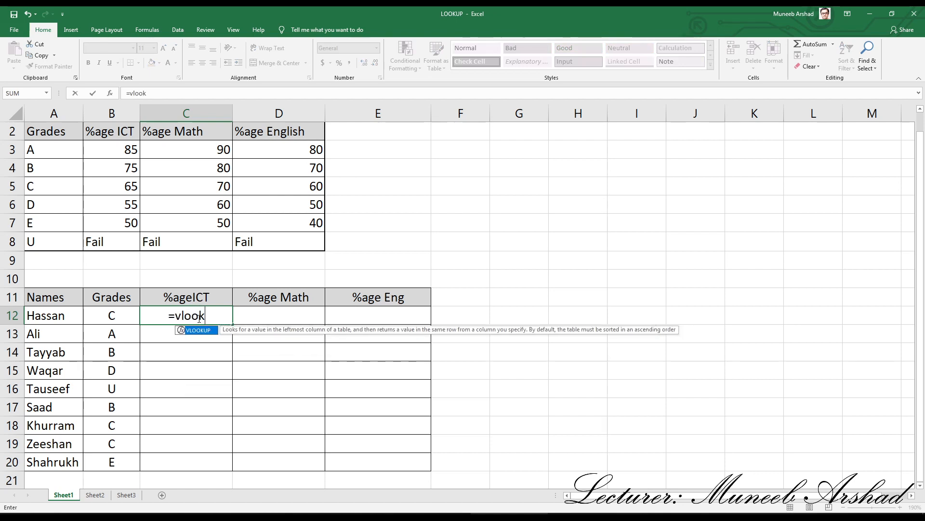
{"action": "type", "text": "up("}
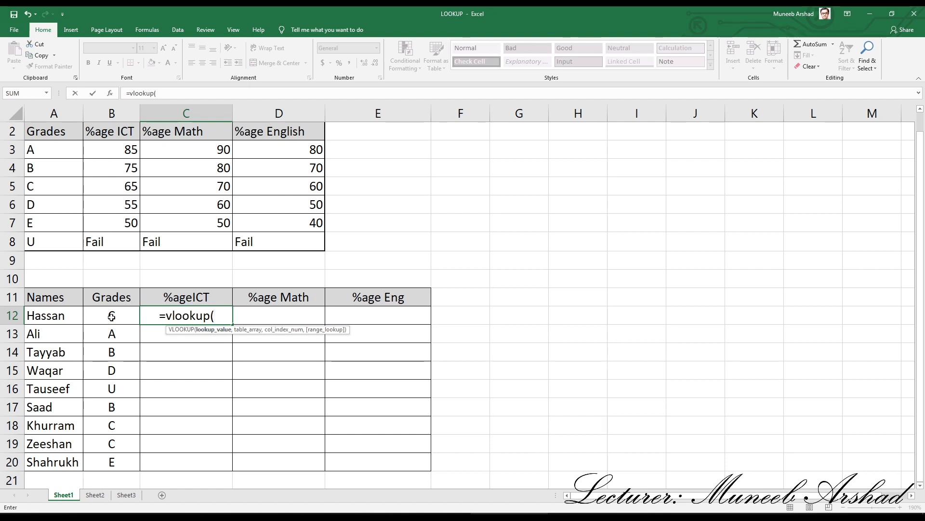
{"action": "left_click", "coordinate": [111, 316]}
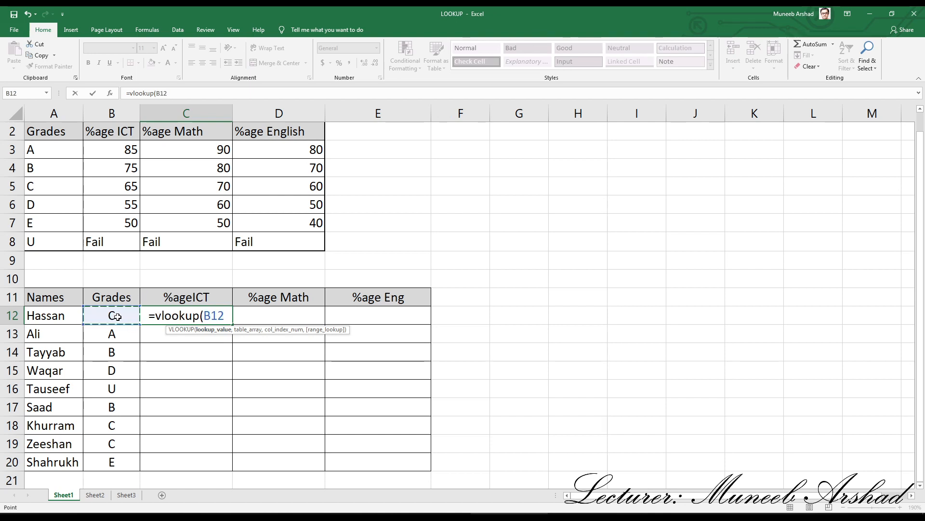
{"action": "type", "text": ","}
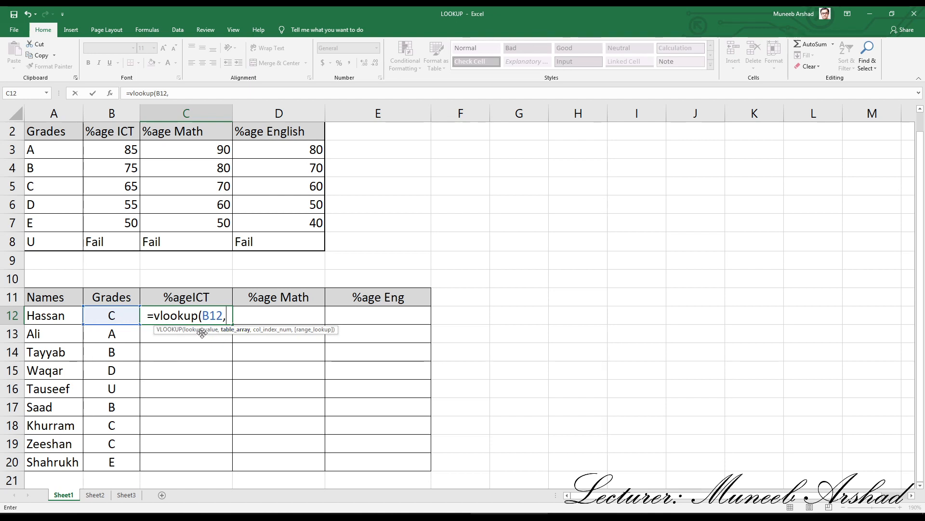
- Set the VLOOKUP table array to the absolute range $A$3:$D$8 and the column index number to 2
{"action": "left_click_drag", "start_coordinate": [48, 149], "coordinate": [282, 238]}
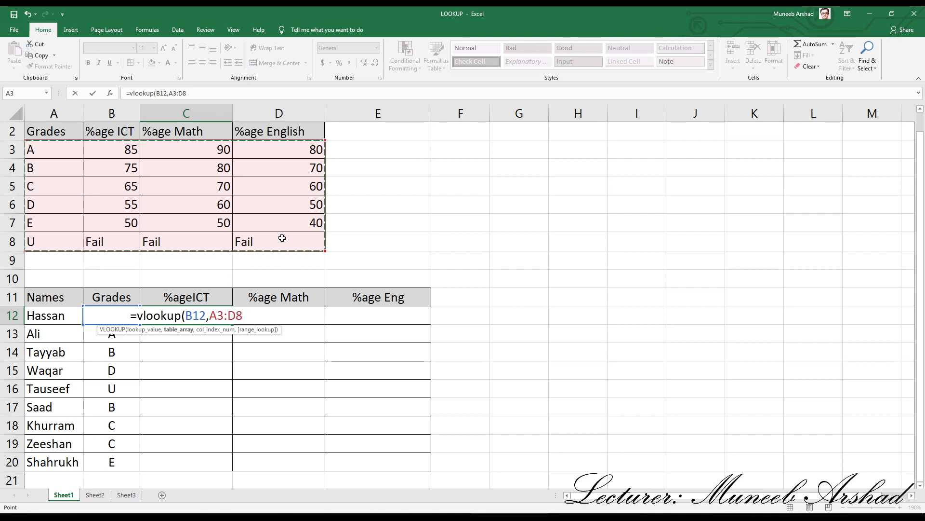
{"action": "key", "text": "F4"}
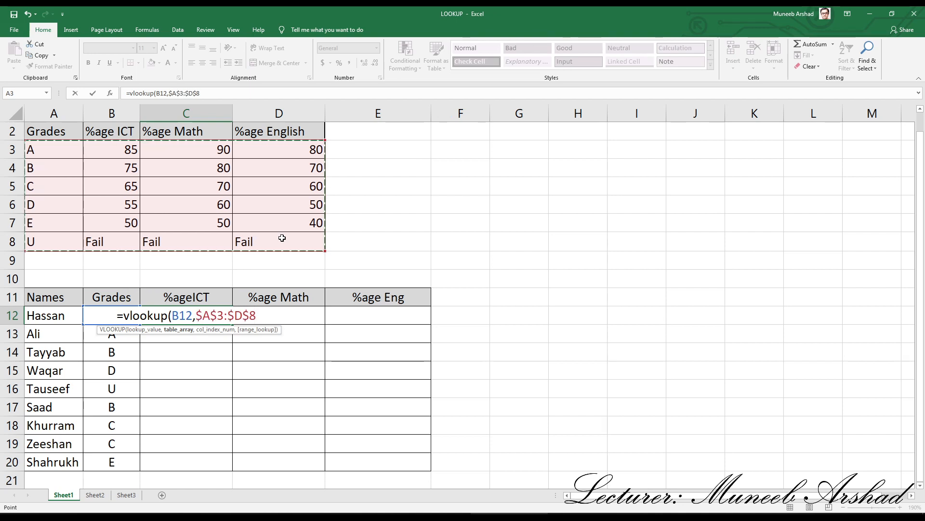
{"action": "type", "text": ","}
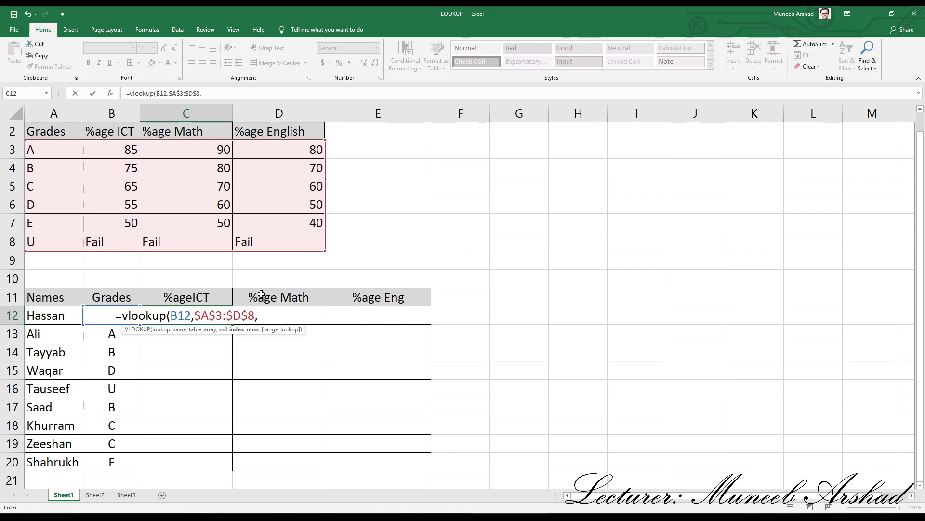
{"action": "type", "text": "2"}
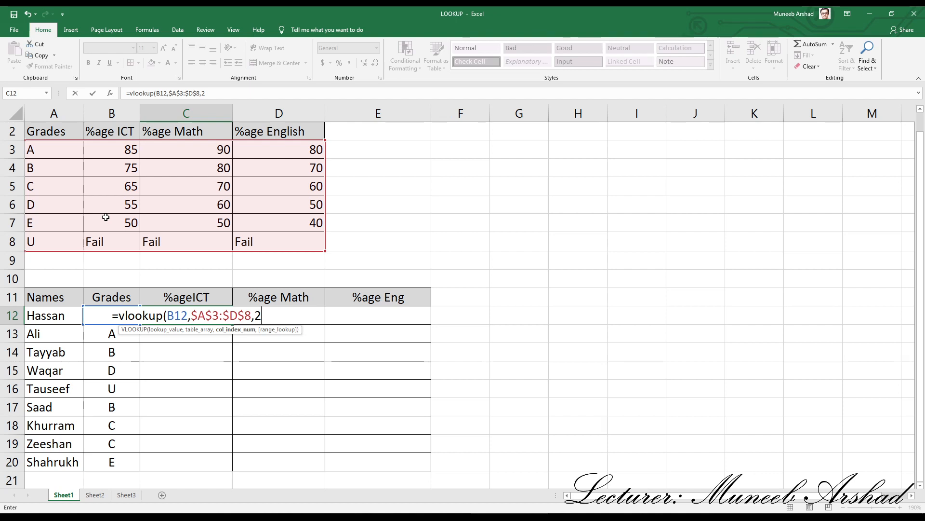
{"action": "type", "text": ","}
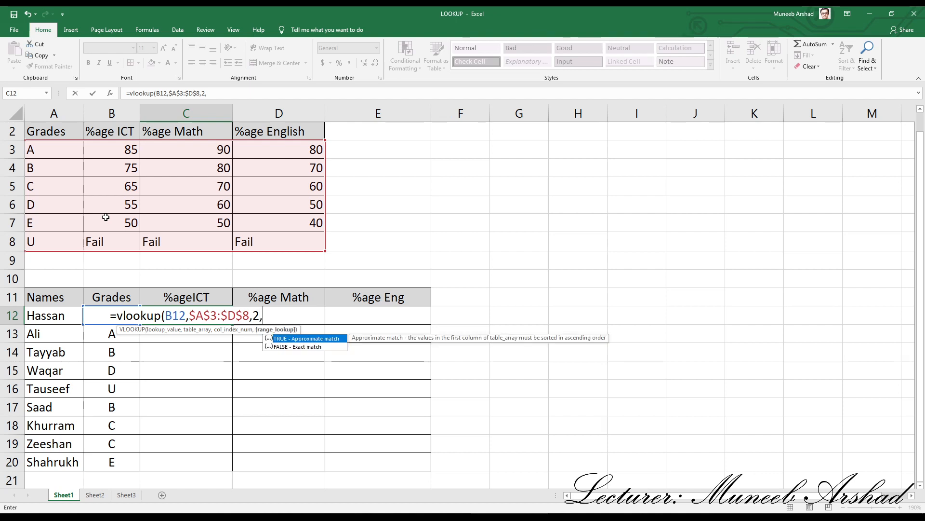
- Try FALSE and its numeric equivalent 0 as the exact-match range_lookup argument of the VLOOKUP formula, removing each
{"action": "double_click", "coordinate": [293, 346]}
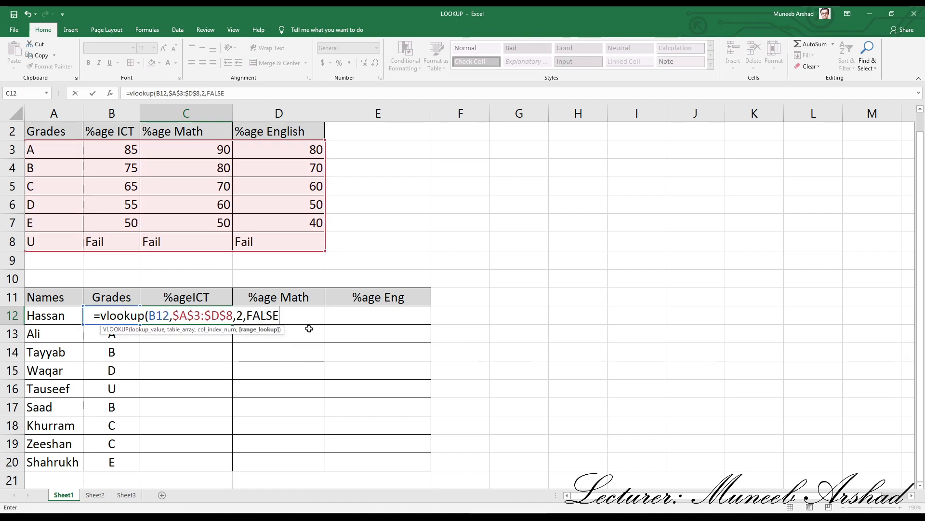
{"action": "key", "text": "BackSpace"}
{"action": "key", "text": "BackSpace"}
{"action": "key", "text": "BackSpace"}
{"action": "key", "text": "BackSpace"}
{"action": "key", "text": "BackSpace"}
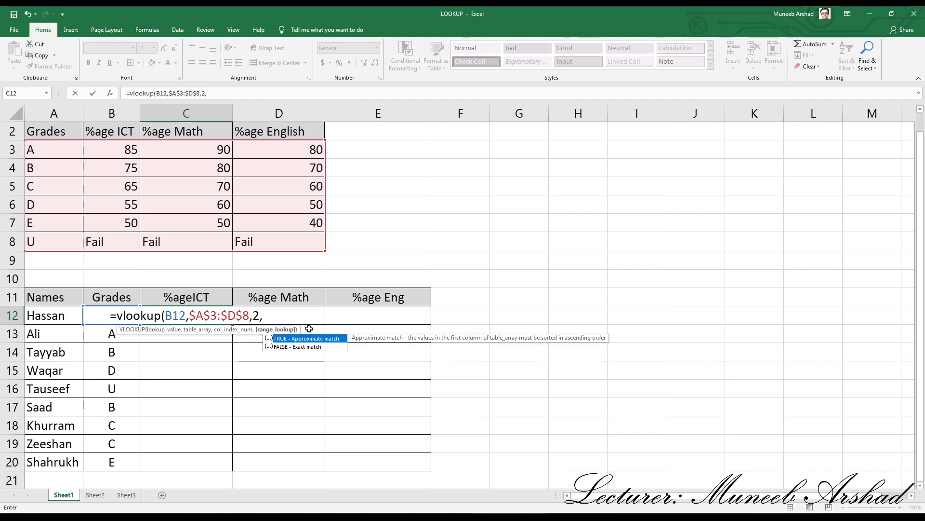
{"action": "type", "text": "0"}
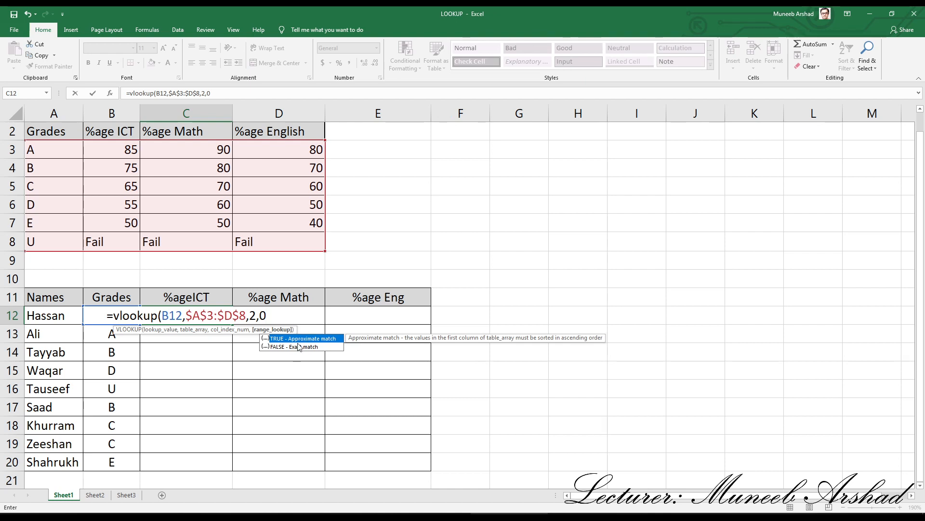
{"action": "key", "text": "BackSpace"}
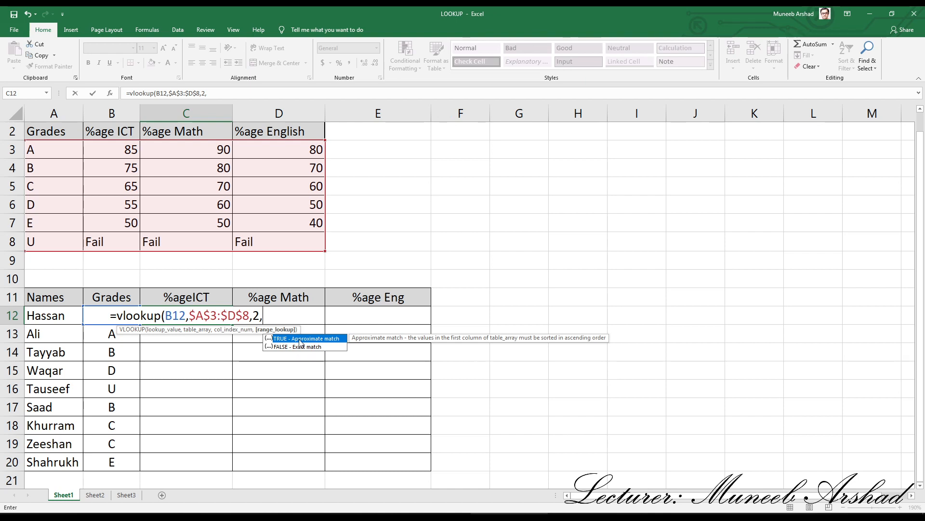
- Try TRUE and its numeric equivalent 1 as the approximate-match range_lookup argument of the VLOOKUP formula
{"action": "double_click", "coordinate": [300, 338]}
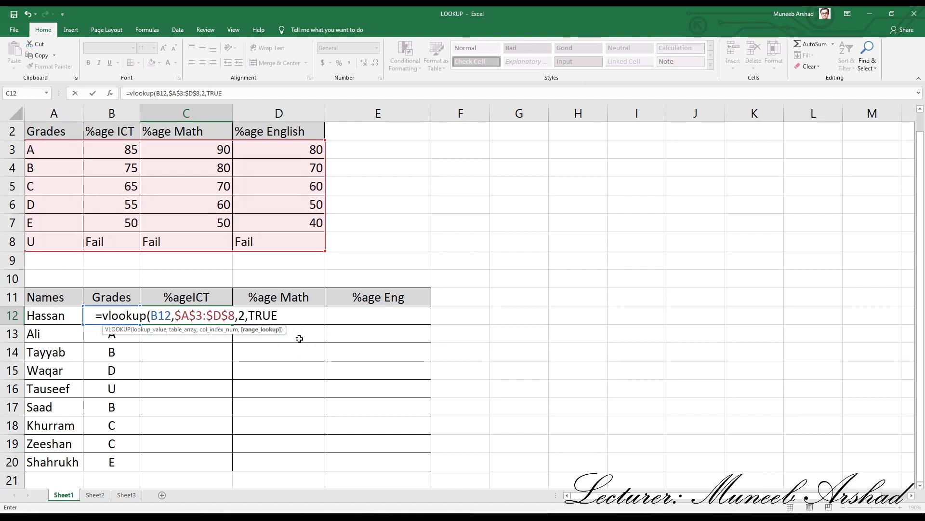
{"action": "key", "text": "BackSpace"}
{"action": "key", "text": "BackSpace"}
{"action": "key", "text": "BackSpace"}
{"action": "key", "text": "BackSpace"}
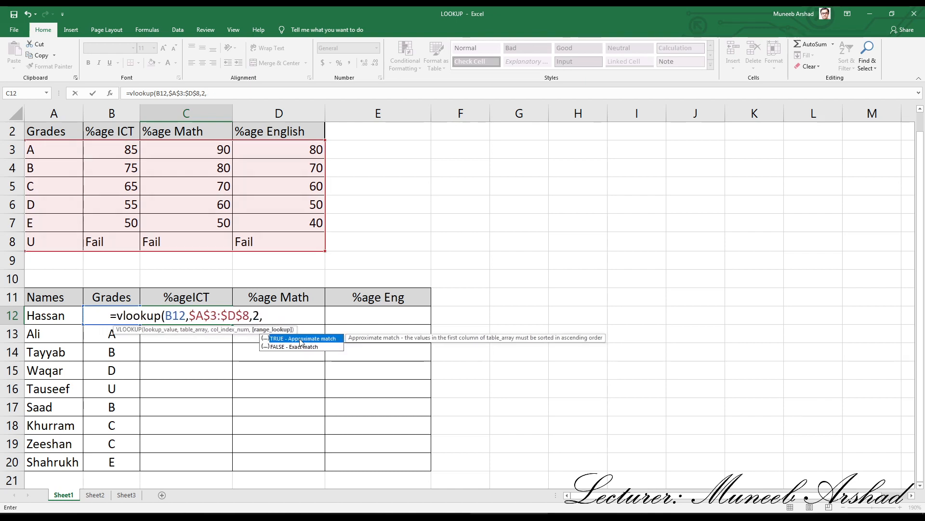
{"action": "type", "text": "1"}
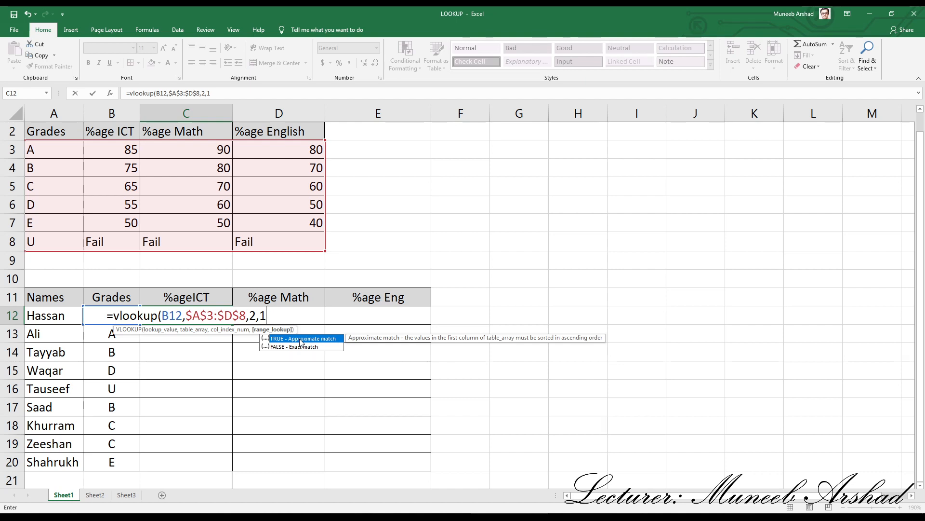
- Set the range_lookup argument to 0 for an exact match and enter the VLOOKUP formula in C12
{"action": "key", "text": "BackSpace"}
{"action": "type", "text": "0"}
{"action": "key", "text": "Return"}
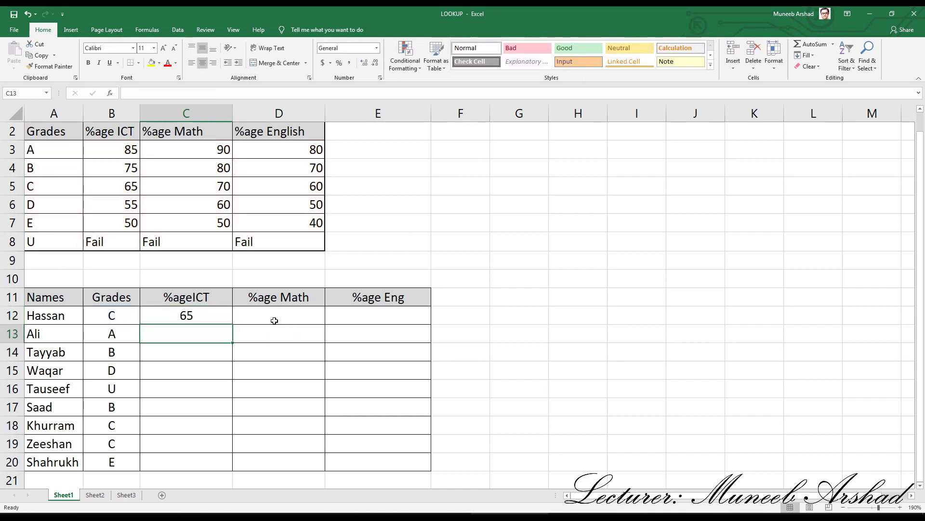
- Review the table array, column index and range_lookup arguments of the C12 VLOOKUP formula against the grade table in A3:D8
{"action": "left_click", "coordinate": [198, 320]}
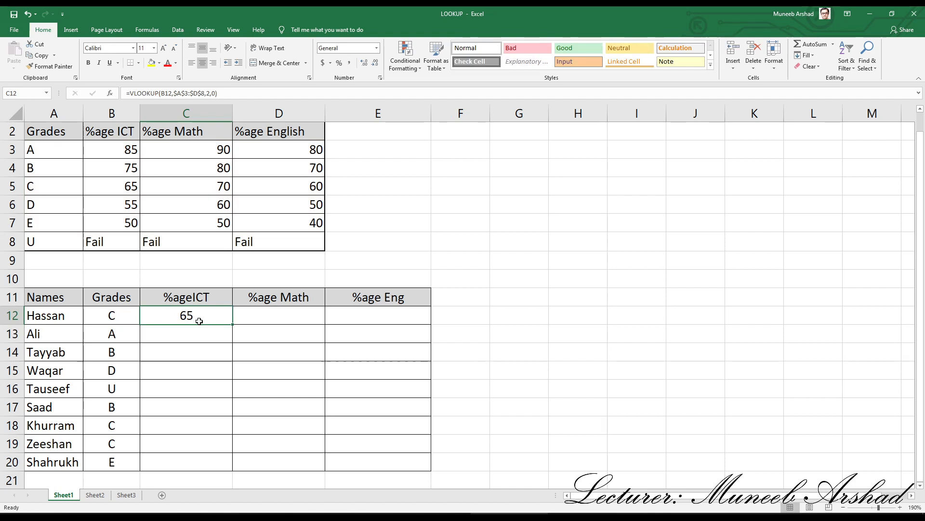
{"action": "double_click", "coordinate": [225, 319]}
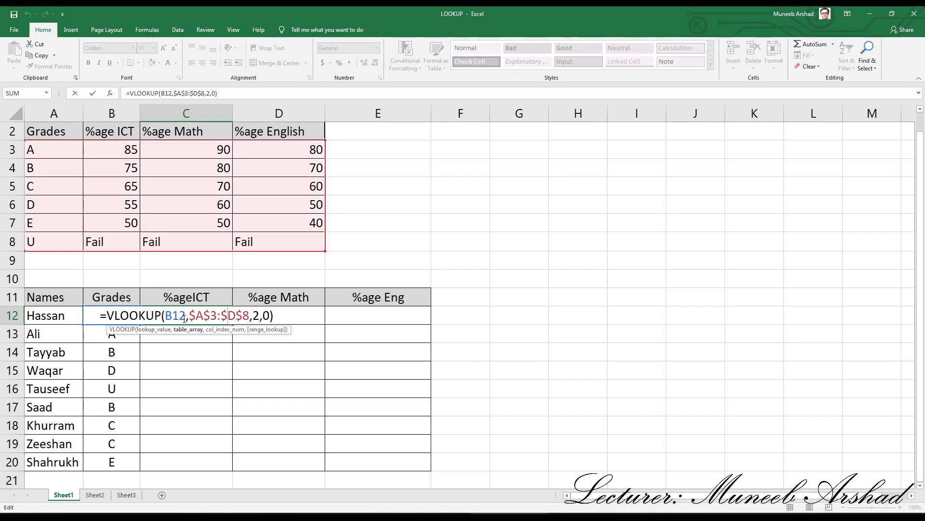
{"action": "left_click_drag", "start_coordinate": [186, 319], "coordinate": [257, 315]}
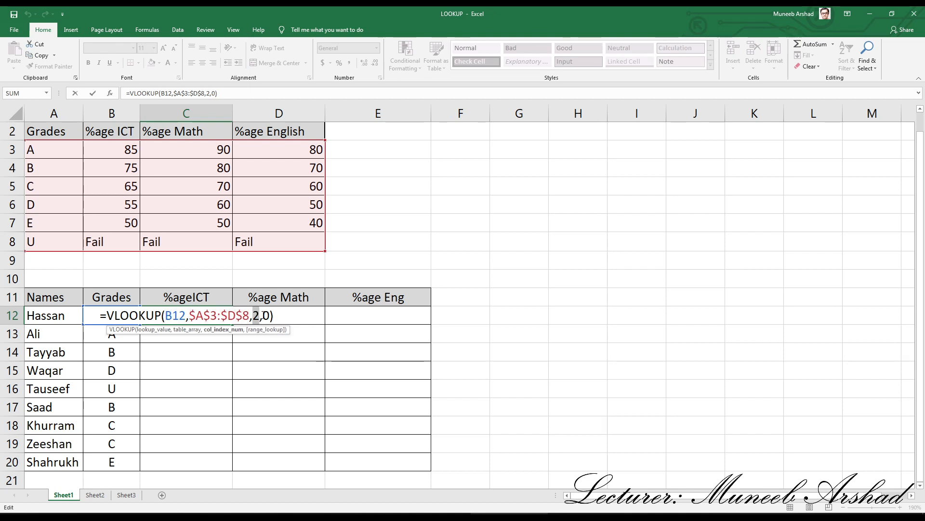
{"action": "double_click", "coordinate": [264, 316]}
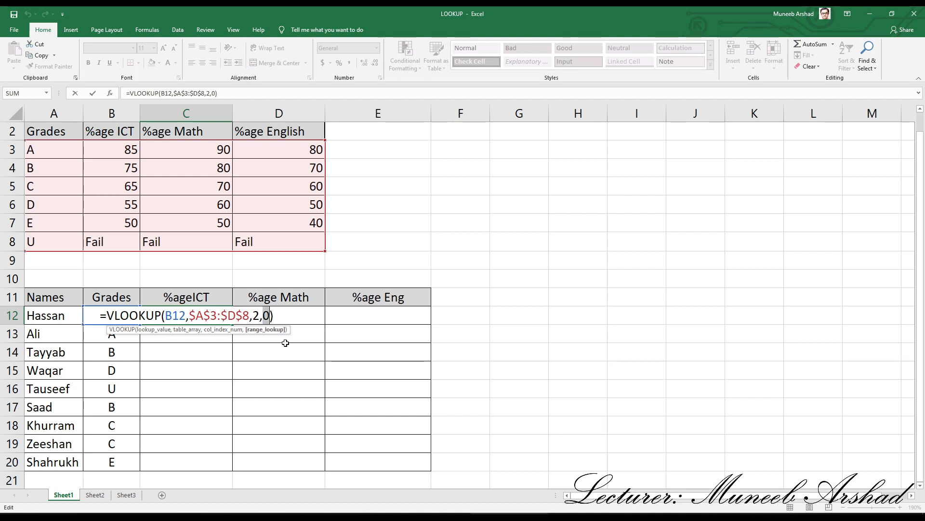
{"action": "key", "text": "Return"}
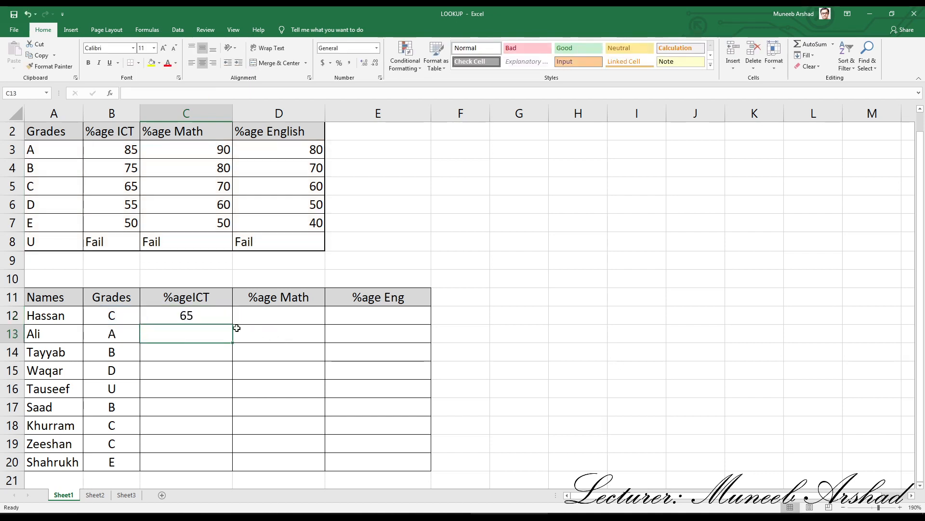
{"action": "left_click_drag", "start_coordinate": [46, 147], "coordinate": [283, 242]}
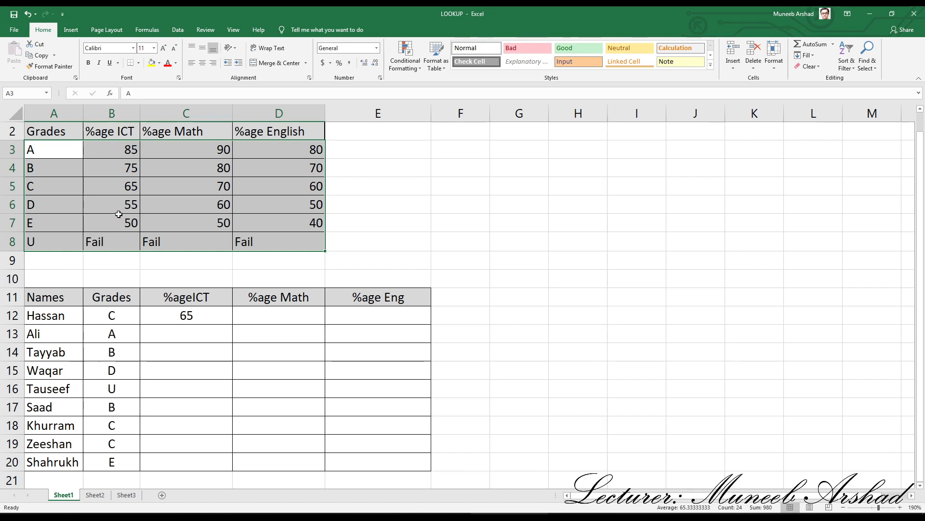
- Change the grade in B12 to the unlisted grade X and check the VLOOKUP result in C12
{"action": "left_click", "coordinate": [122, 318]}
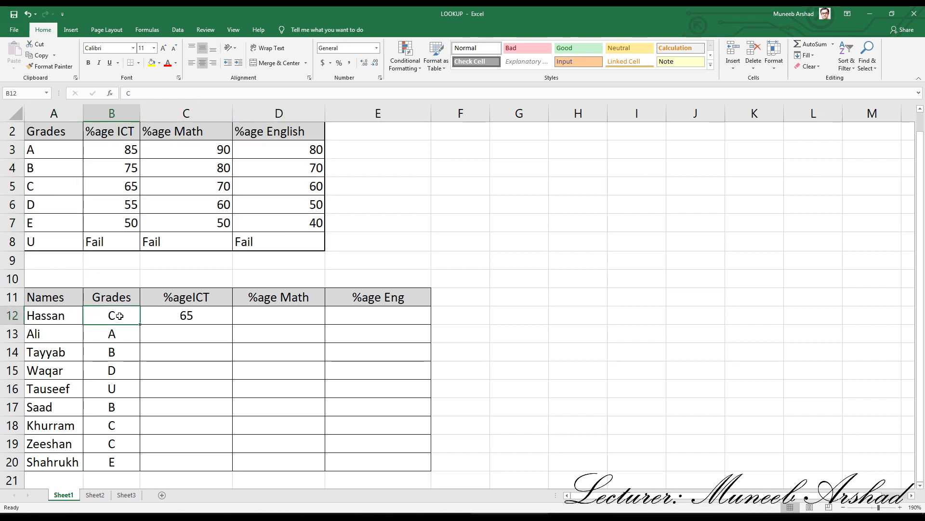
{"action": "type", "text": "X"}
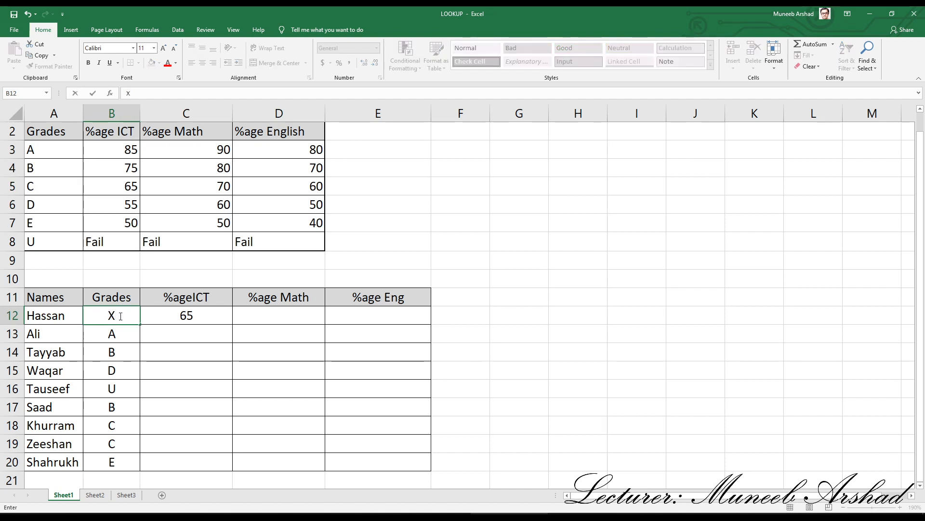
{"action": "key", "text": "Return"}
{"action": "left_click", "coordinate": [210, 316]}
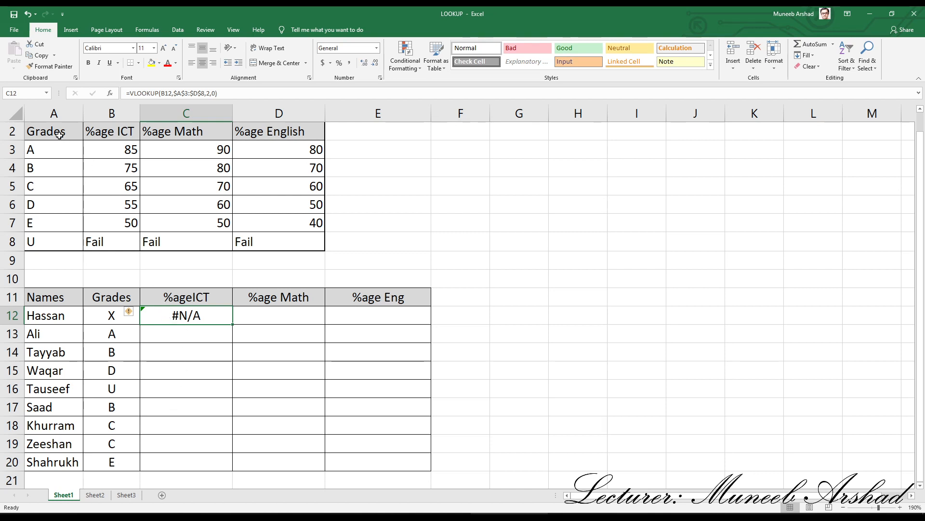
- Copy the grade table A2:D8 and paste it transposed starting at G5
{"action": "left_click_drag", "start_coordinate": [36, 133], "coordinate": [303, 240]}
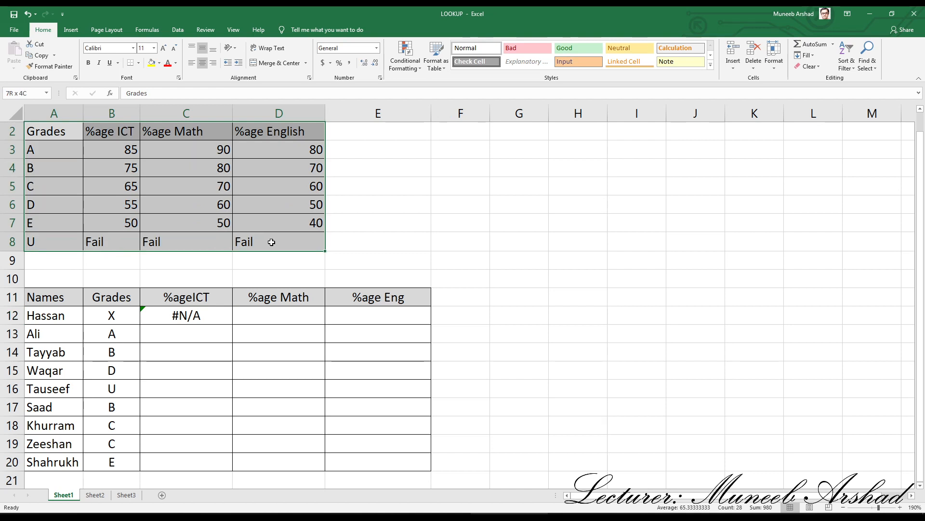
{"action": "left_click", "coordinate": [39, 55]}
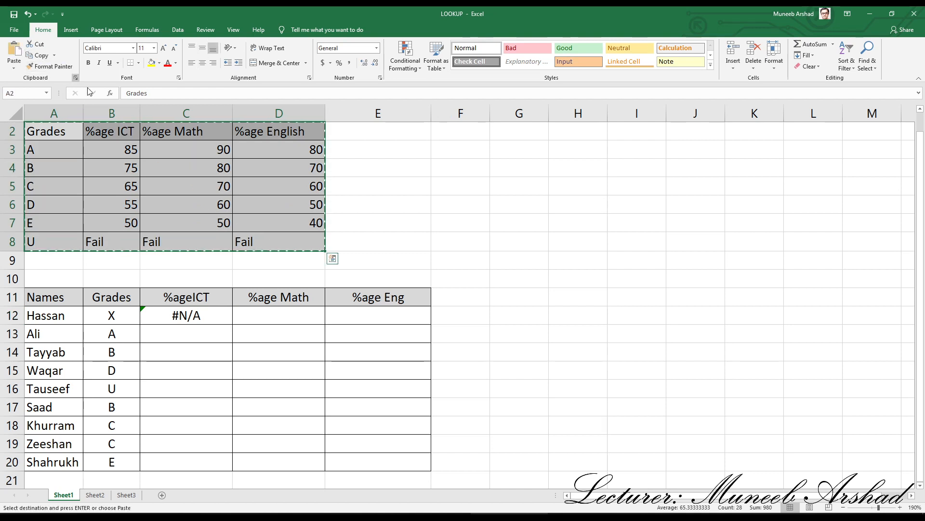
{"action": "left_click", "coordinate": [519, 186]}
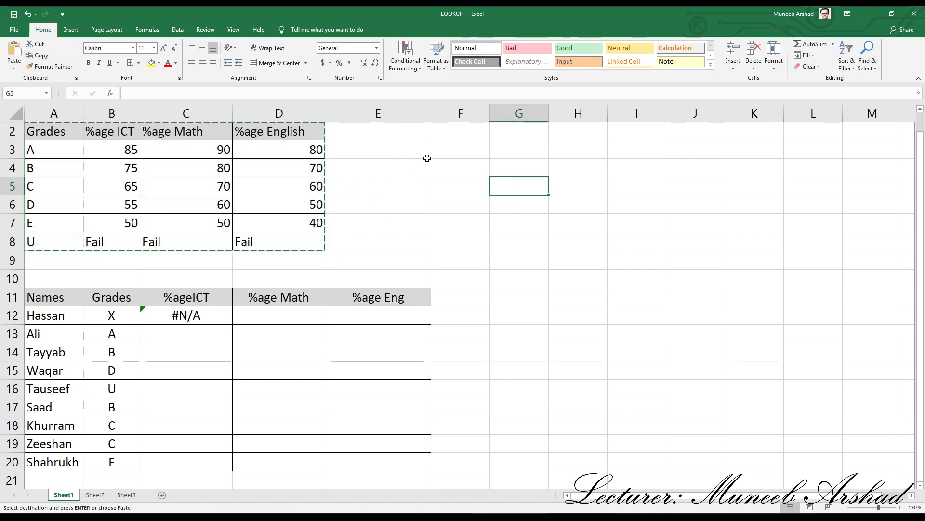
{"action": "left_click", "coordinate": [13, 67]}
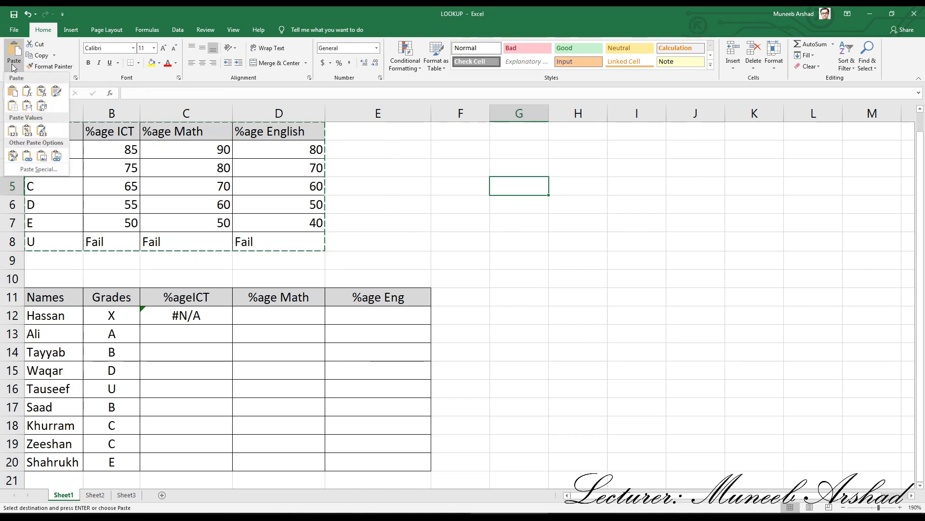
{"action": "left_click", "coordinate": [41, 108]}
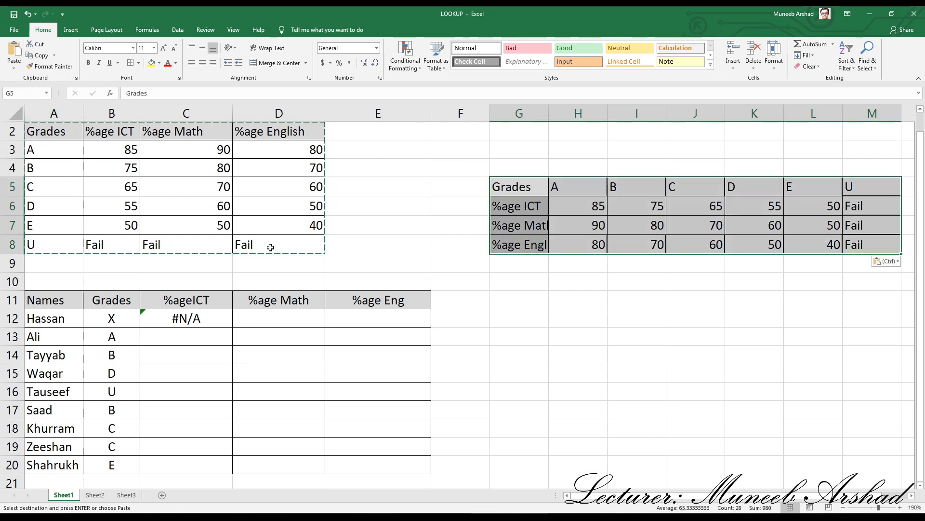
- Examine the C12 VLOOKUP cell and the horizontally arranged grades and percentages in H5:M8
{"action": "left_click", "coordinate": [500, 322]}
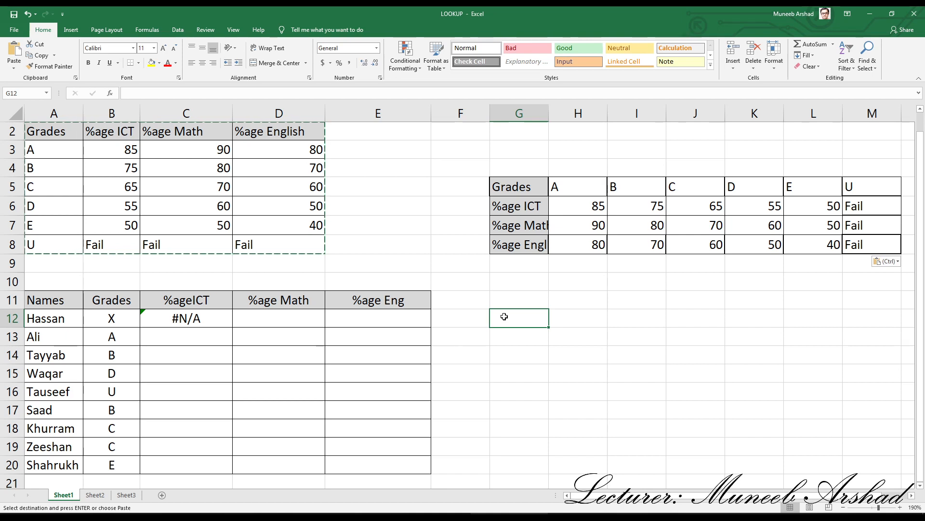
{"action": "left_click", "coordinate": [191, 319]}
{"action": "left_click_drag", "start_coordinate": [583, 186], "coordinate": [856, 244]}
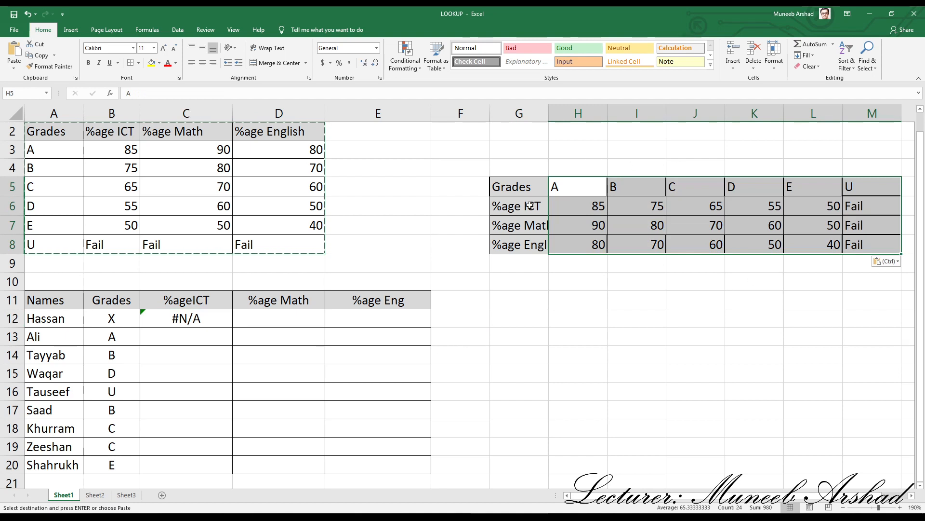
- Widen column G to fit the row labels of the transposed grade table, and select its data range H5:M8
{"action": "left_click_drag", "start_coordinate": [549, 114], "coordinate": [570, 114]}
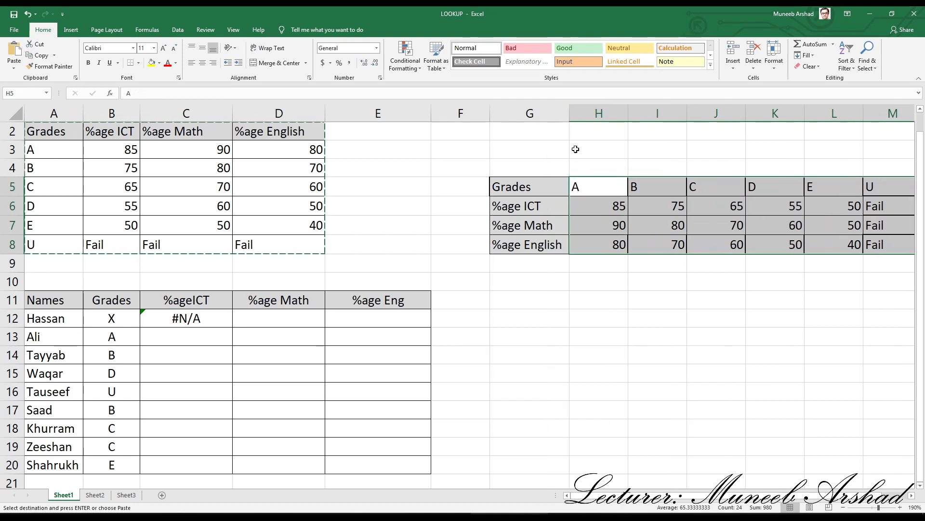
{"action": "left_click", "coordinate": [599, 188]}
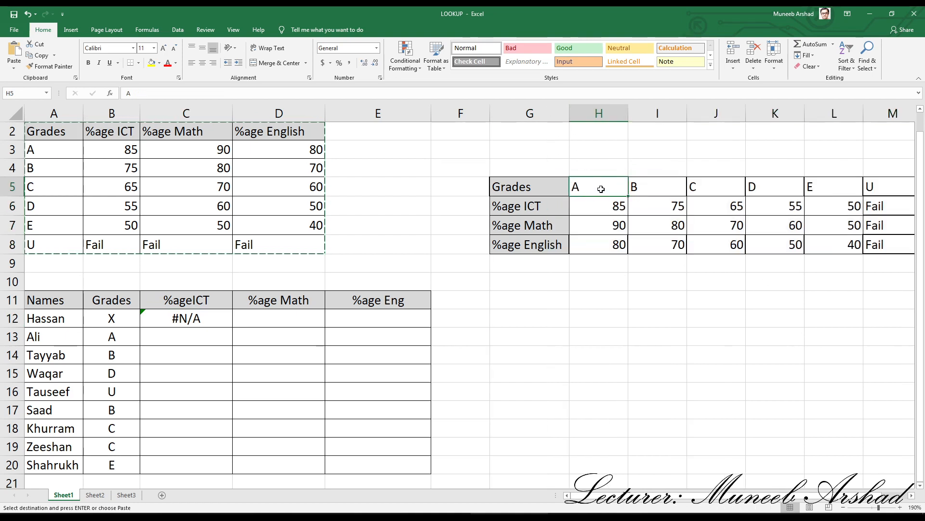
{"action": "left_click_drag", "start_coordinate": [601, 188], "coordinate": [875, 246]}
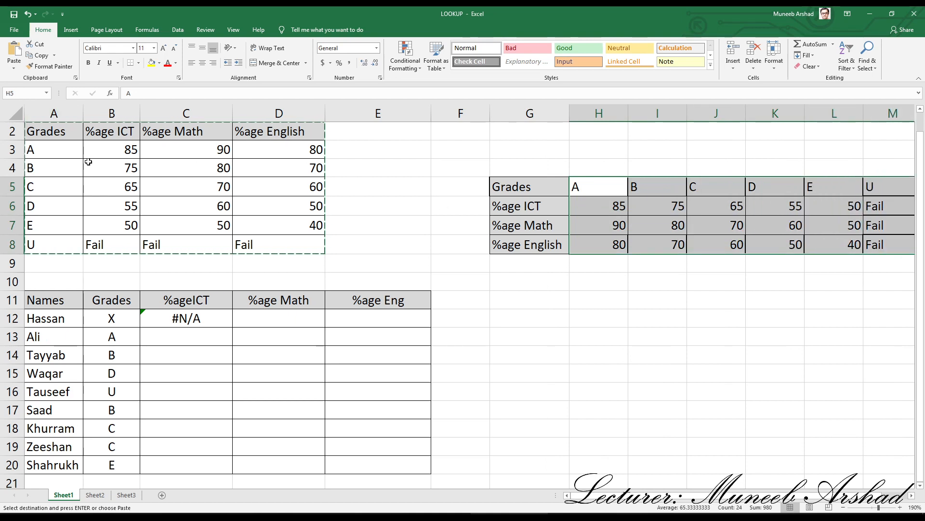
- Change the grade in B12 to A and check the VLOOKUP result in C12
{"action": "left_click", "coordinate": [223, 318]}
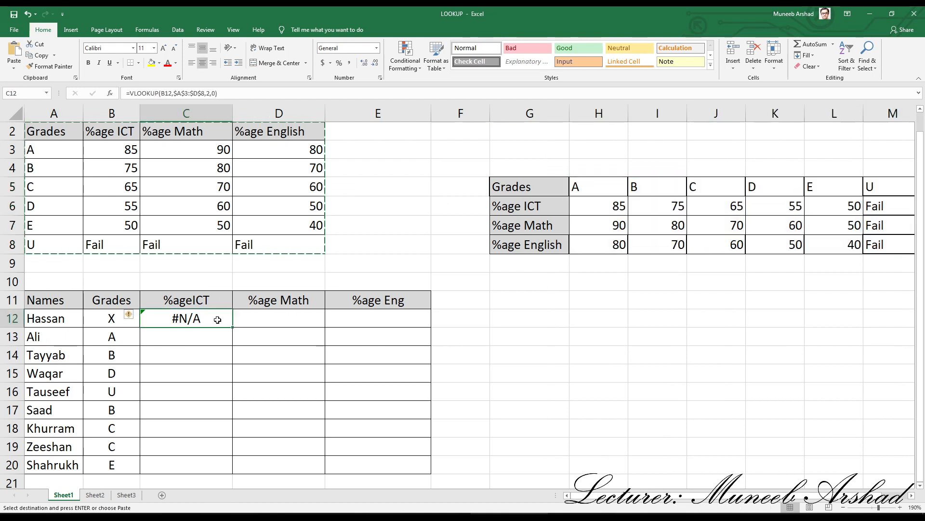
{"action": "left_click", "coordinate": [106, 320]}
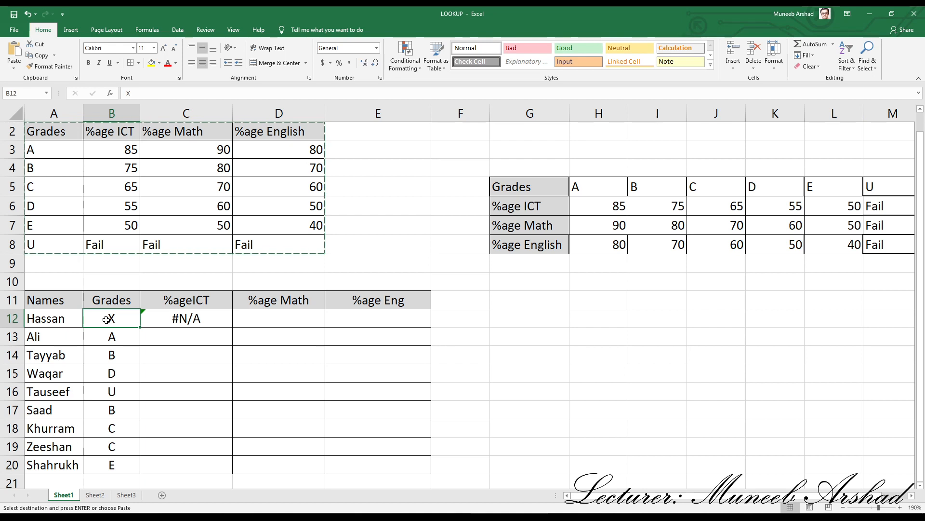
{"action": "type", "text": "A"}
{"action": "key", "text": "Return"}
{"action": "left_click", "coordinate": [206, 321]}
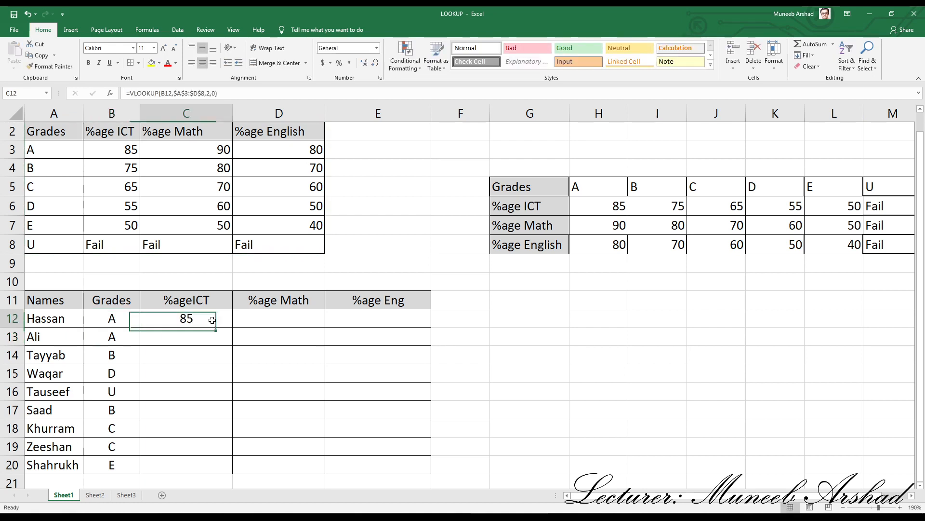
- Compare the rows of the transposed table G5:M8 with the matching columns of the vertical grade table A2:D8
{"action": "type", "text": "="}
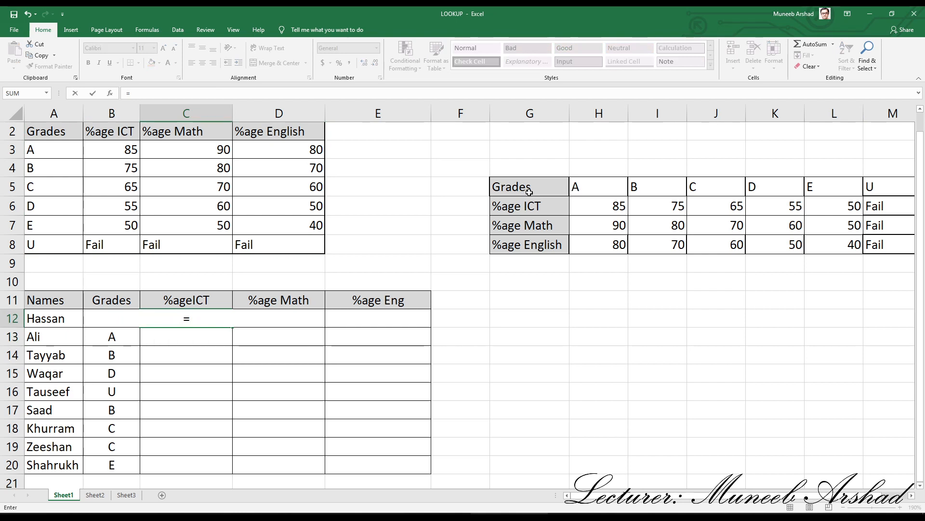
{"action": "left_click_drag", "start_coordinate": [530, 192], "coordinate": [802, 192]}
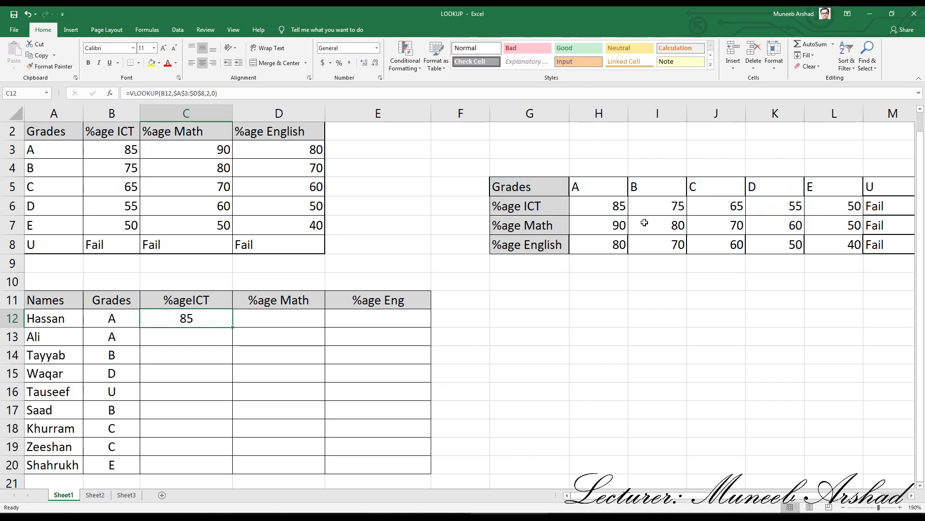
{"action": "left_click_drag", "start_coordinate": [513, 186], "coordinate": [854, 192]}
{"action": "left_click_drag", "start_coordinate": [502, 208], "coordinate": [868, 215]}
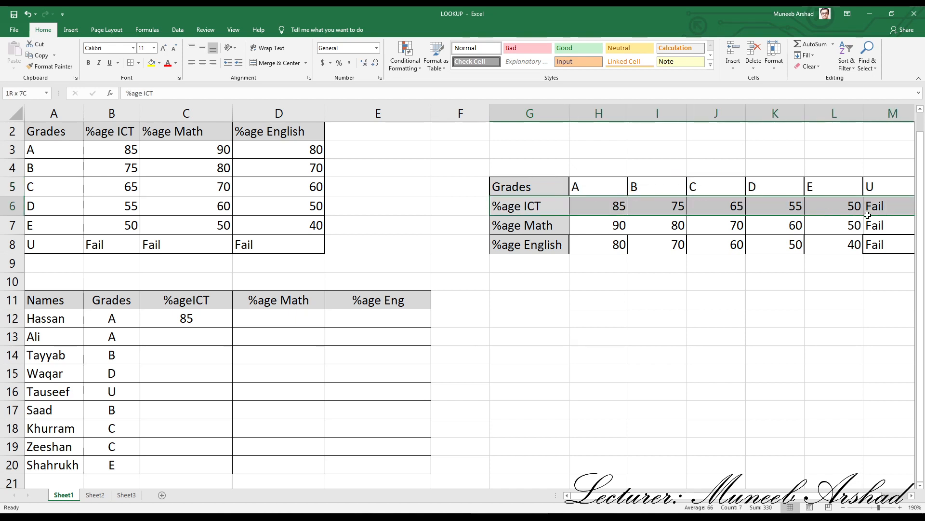
{"action": "left_click_drag", "start_coordinate": [503, 228], "coordinate": [868, 226]}
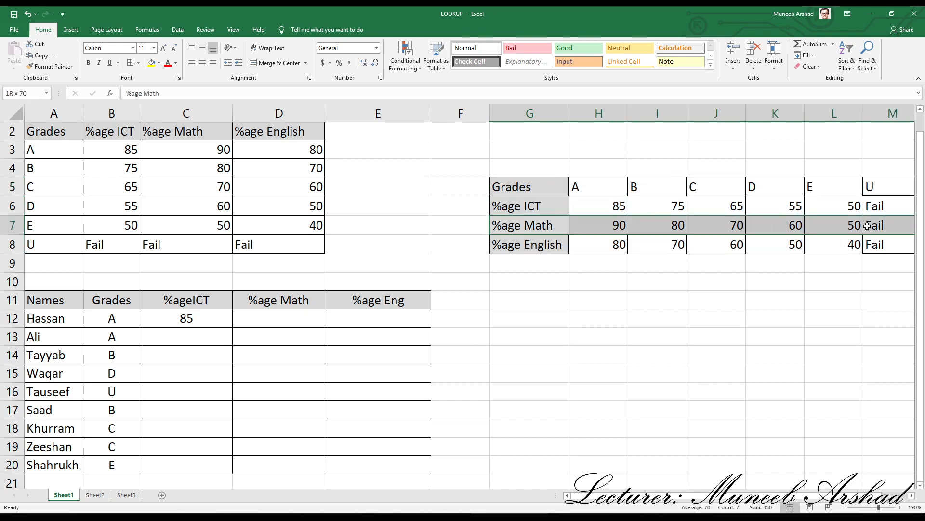
{"action": "left_click_drag", "start_coordinate": [520, 243], "coordinate": [865, 250]}
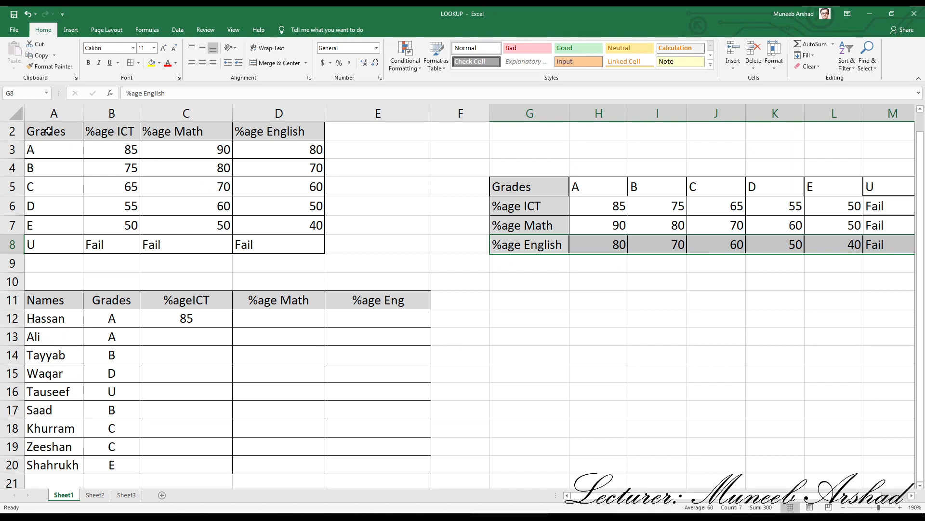
{"action": "left_click_drag", "start_coordinate": [49, 131], "coordinate": [46, 244]}
{"action": "left_click_drag", "start_coordinate": [109, 134], "coordinate": [97, 243]}
{"action": "left_click_drag", "start_coordinate": [191, 137], "coordinate": [198, 244]}
{"action": "left_click_drag", "start_coordinate": [266, 140], "coordinate": [280, 246]}
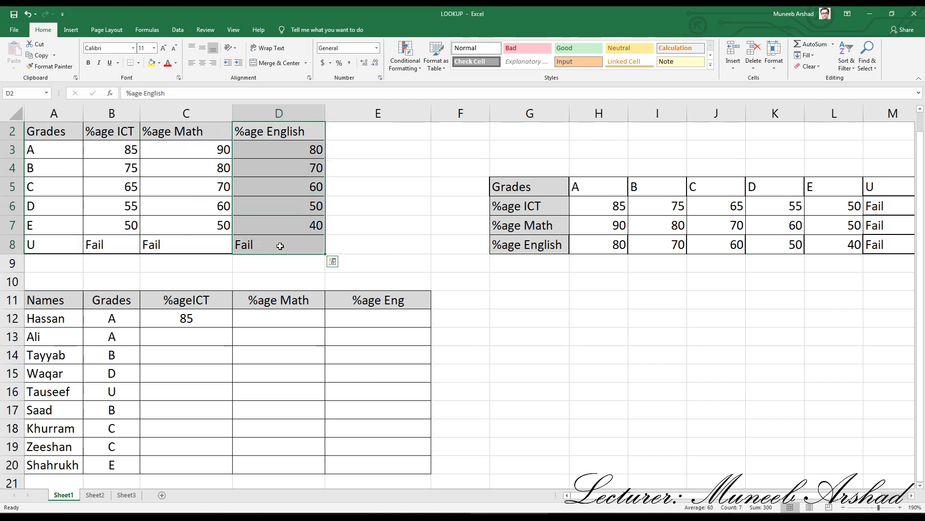
{"action": "left_click_drag", "start_coordinate": [585, 189], "coordinate": [885, 192]}
{"action": "left_click_drag", "start_coordinate": [598, 203], "coordinate": [882, 206]}
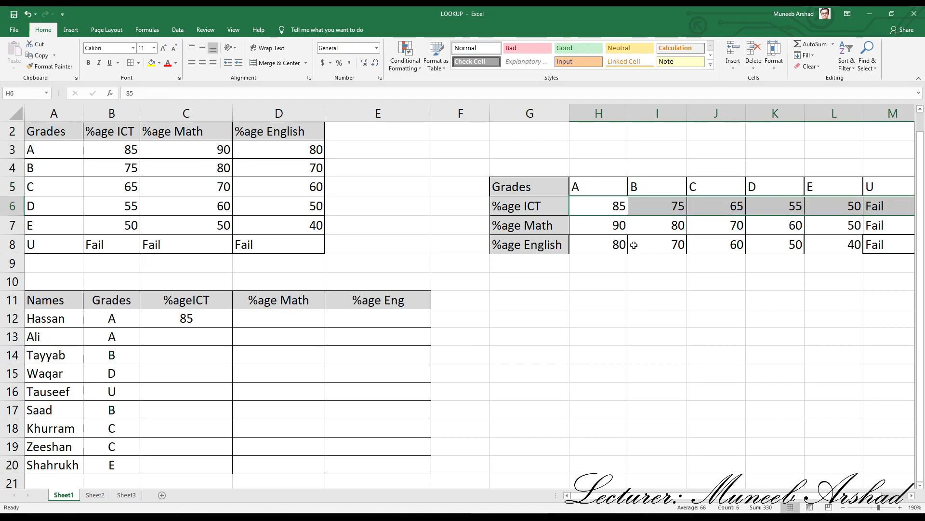
- Replace the VLOOKUP formula in C12 with the start of an HLOOKUP that uses B12 as the lookup value
{"action": "left_click", "coordinate": [198, 318]}
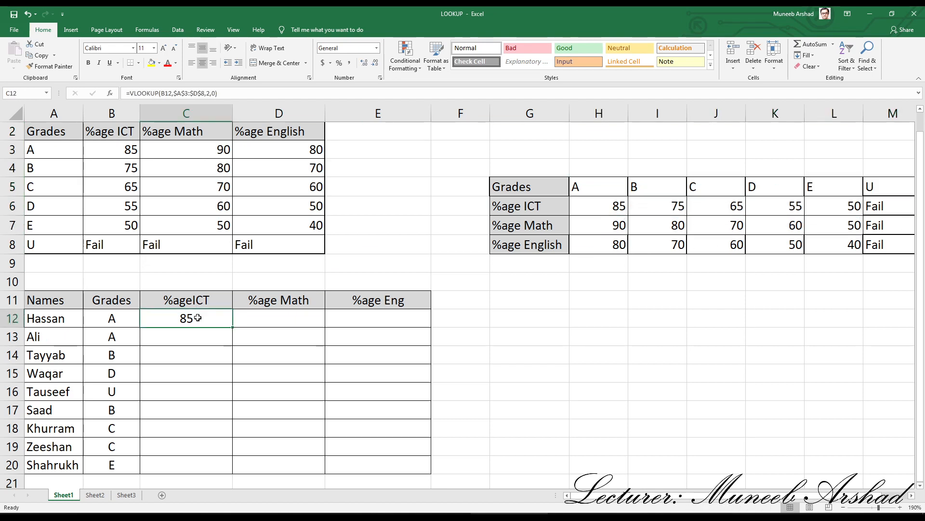
{"action": "double_click", "coordinate": [197, 318]}
{"action": "left_click_drag", "start_coordinate": [275, 319], "coordinate": [107, 318]}
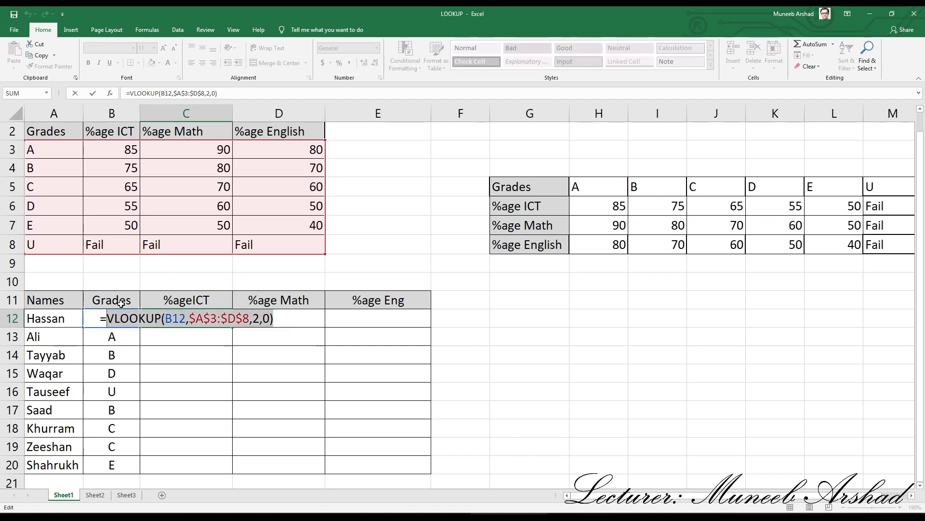
{"action": "type", "text": "hloo"}
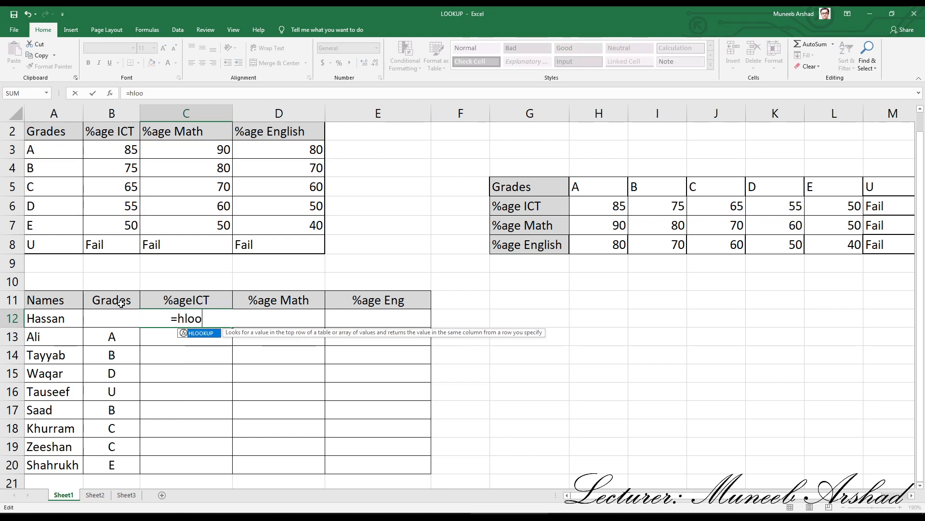
{"action": "type", "text": "kup("}
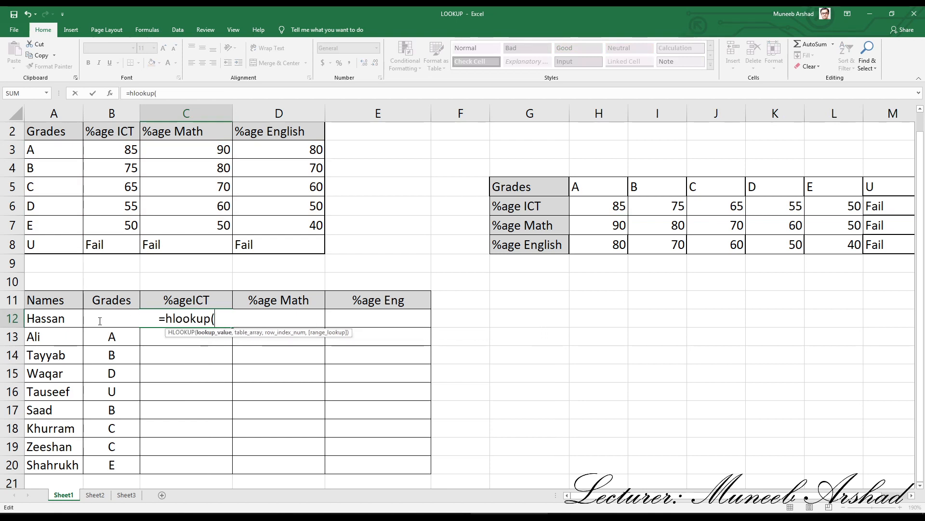
{"action": "type", "text": "b12"}
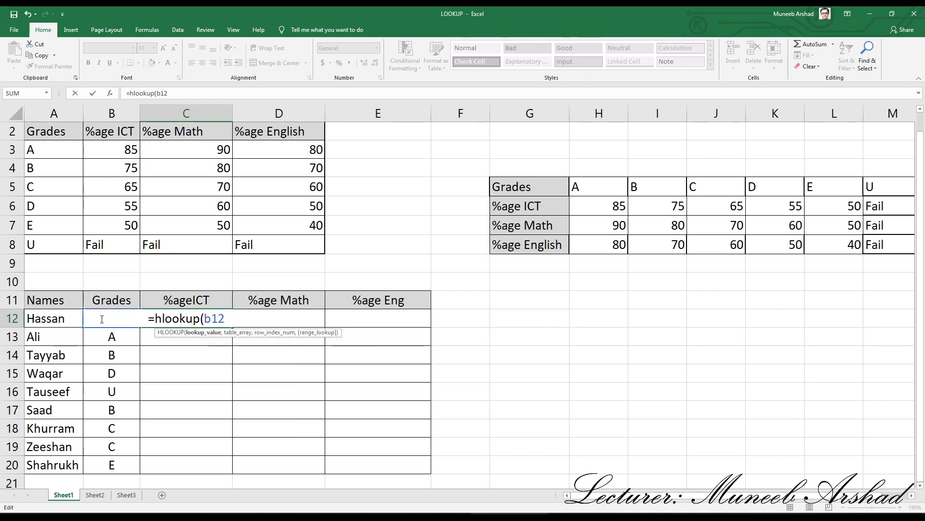
{"action": "type", "text": ","}
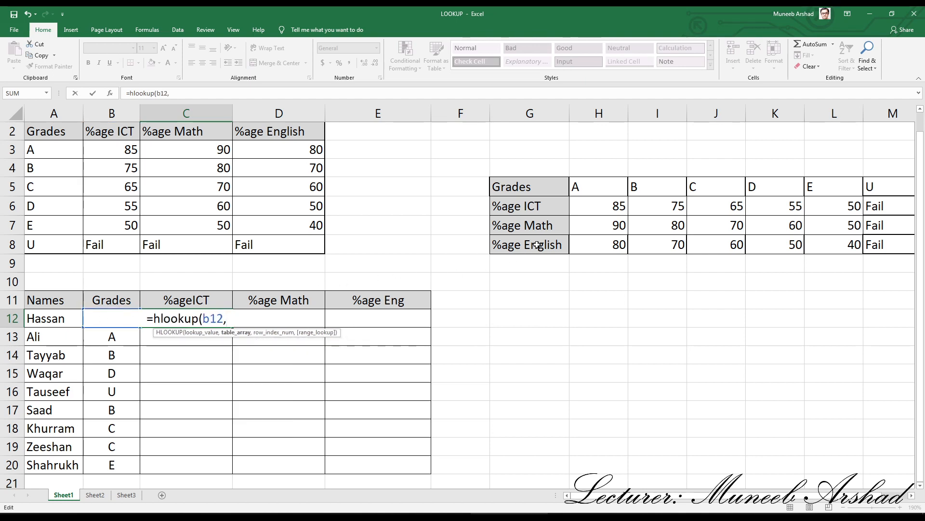
- Complete the C12 HLOOKUP with the absolute table array $H$5:$M$8, row index 2 and FALSE for an exact match
{"action": "left_click_drag", "start_coordinate": [586, 183], "coordinate": [869, 243]}
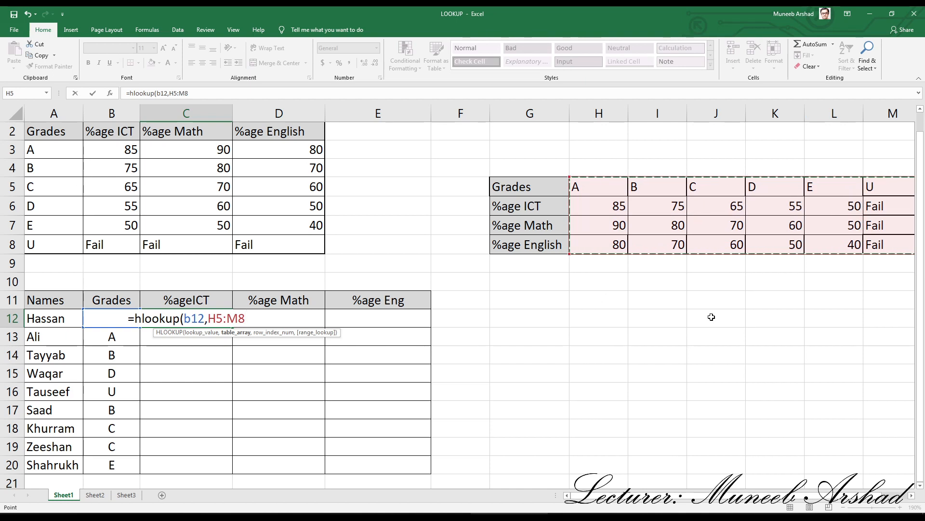
{"action": "key", "text": "F4"}
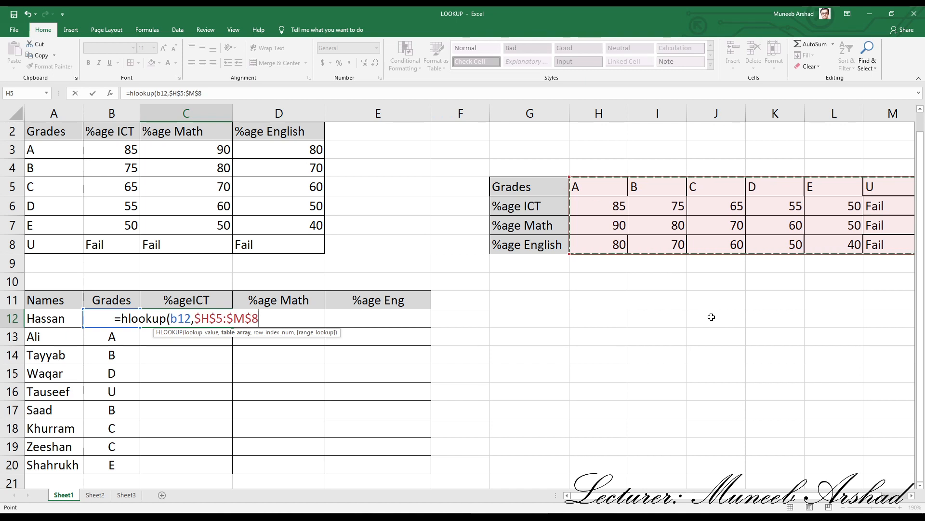
{"action": "type", "text": ","}
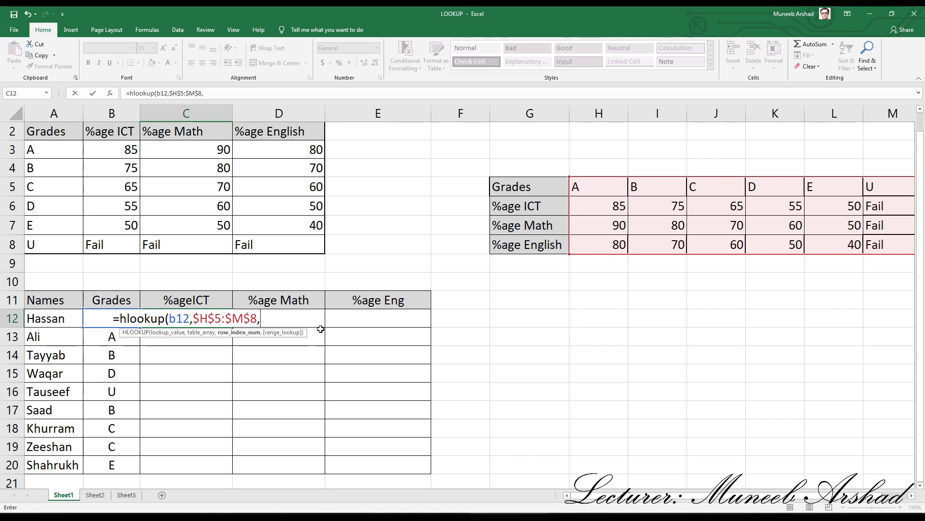
{"action": "type", "text": "2"}
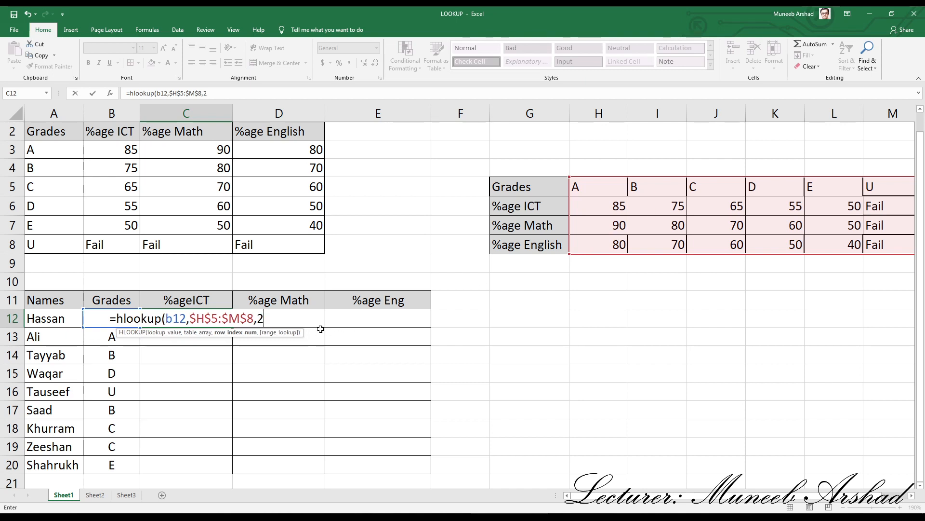
{"action": "type", "text": ","}
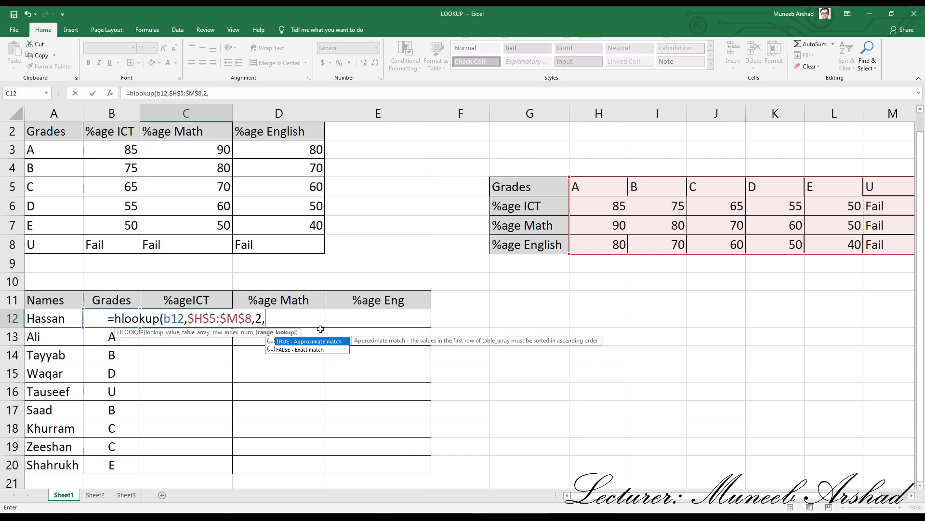
{"action": "double_click", "coordinate": [299, 350]}
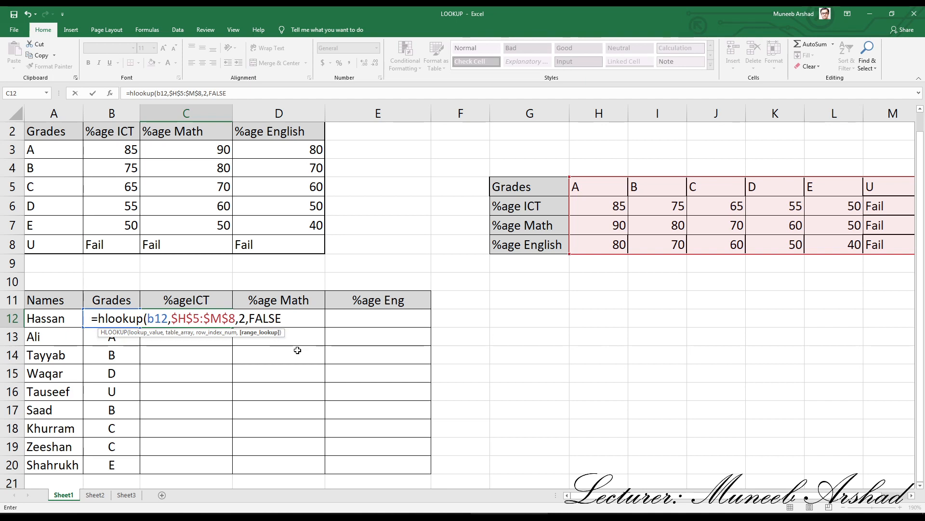
{"action": "key", "text": "Return"}
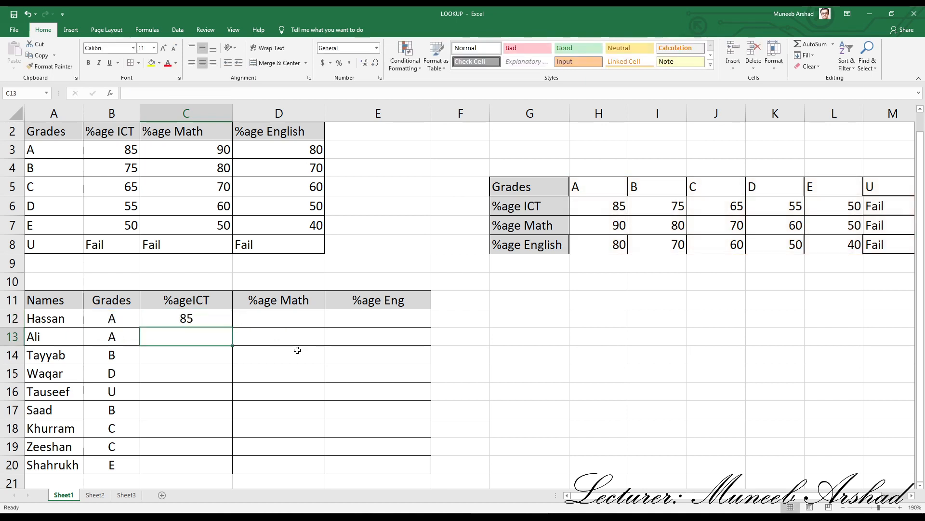
- Check the C12 HLOOKUP against the horizontal table H5:M8, and test it by changing the grade in B12 to the unlisted grade S
{"action": "left_click", "coordinate": [202, 318]}
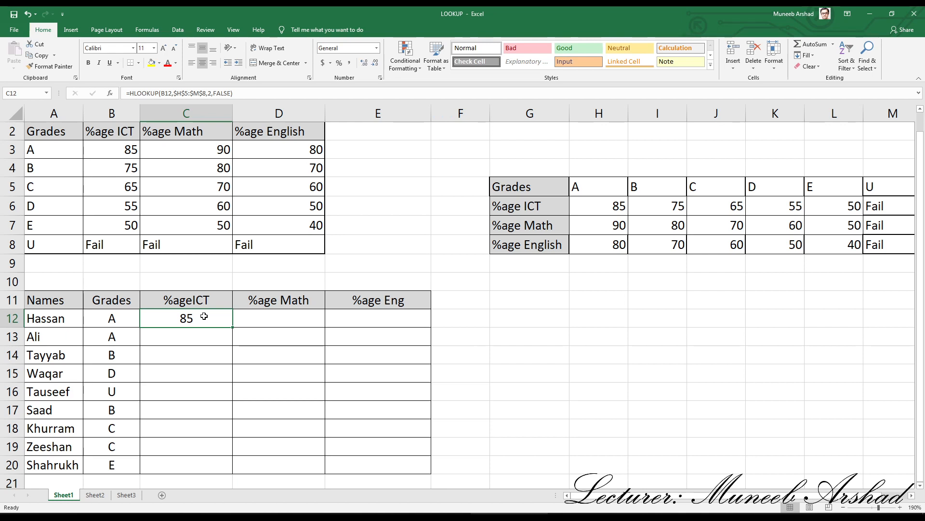
{"action": "left_click_drag", "start_coordinate": [589, 187], "coordinate": [880, 241]}
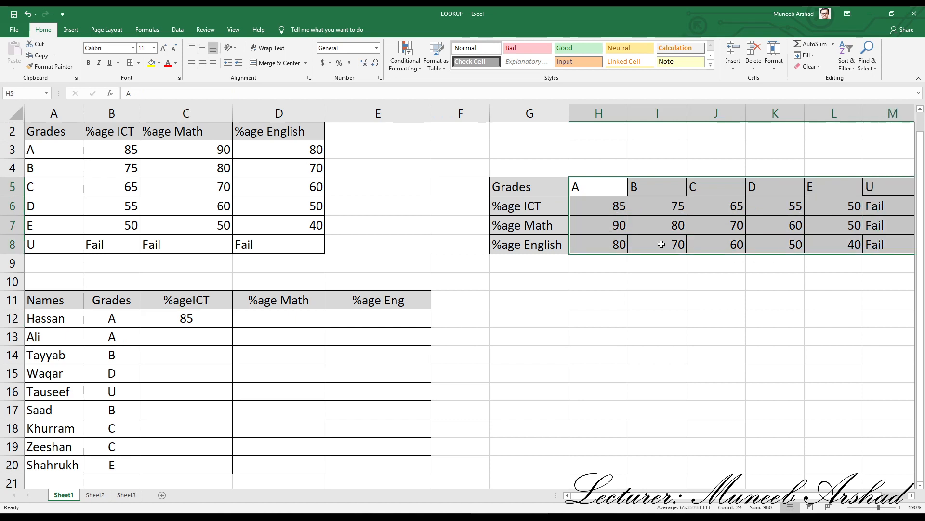
{"action": "left_click", "coordinate": [593, 188]}
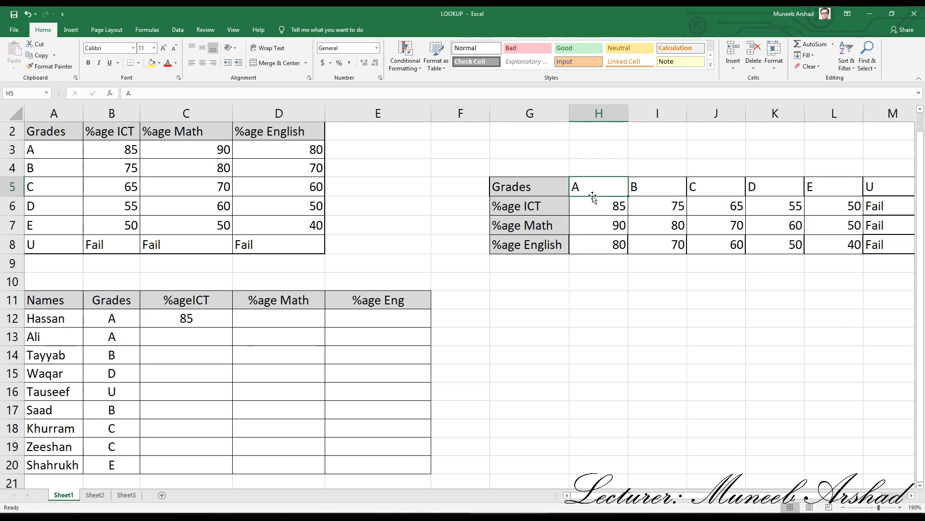
{"action": "left_click", "coordinate": [597, 207]}
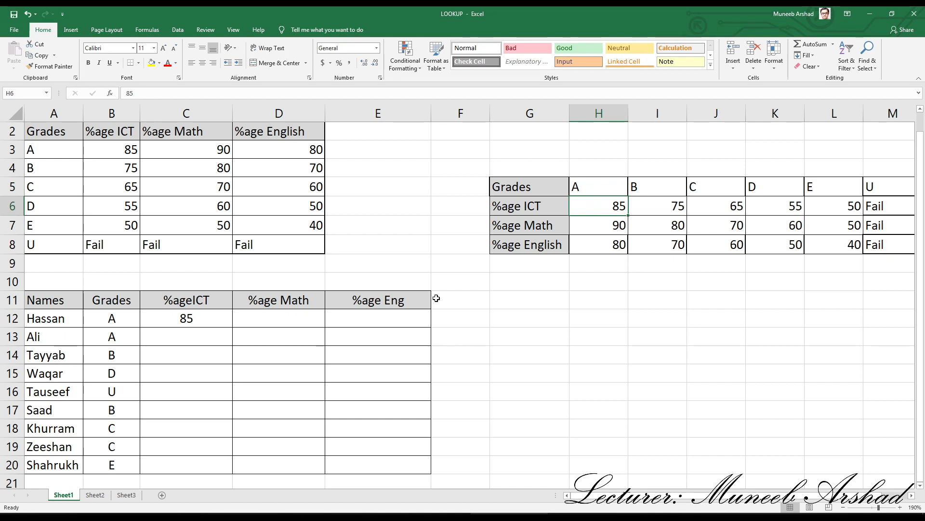
{"action": "left_click", "coordinate": [186, 320]}
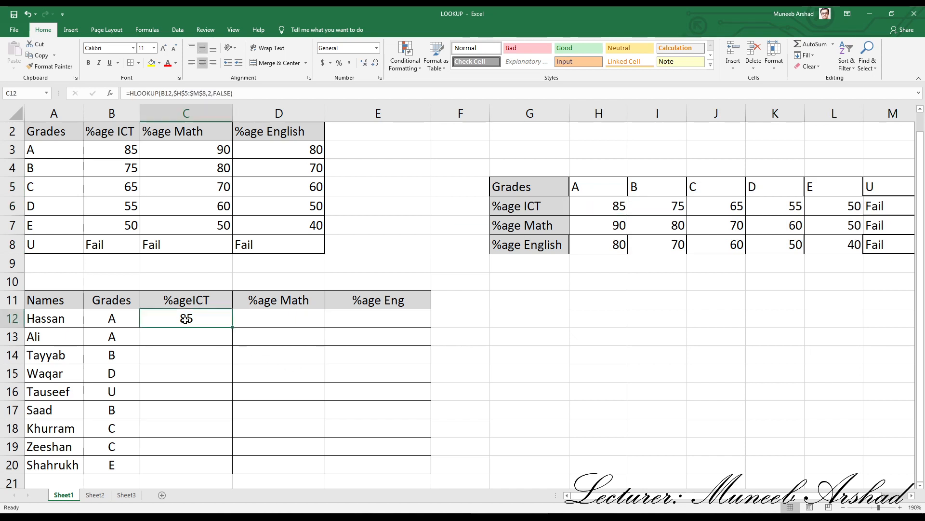
{"action": "left_click", "coordinate": [117, 321]}
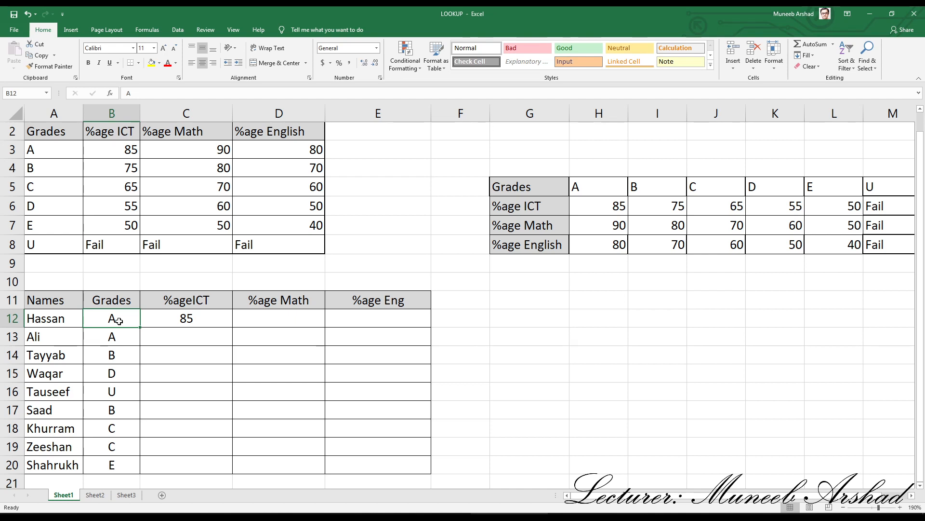
{"action": "type", "text": "S"}
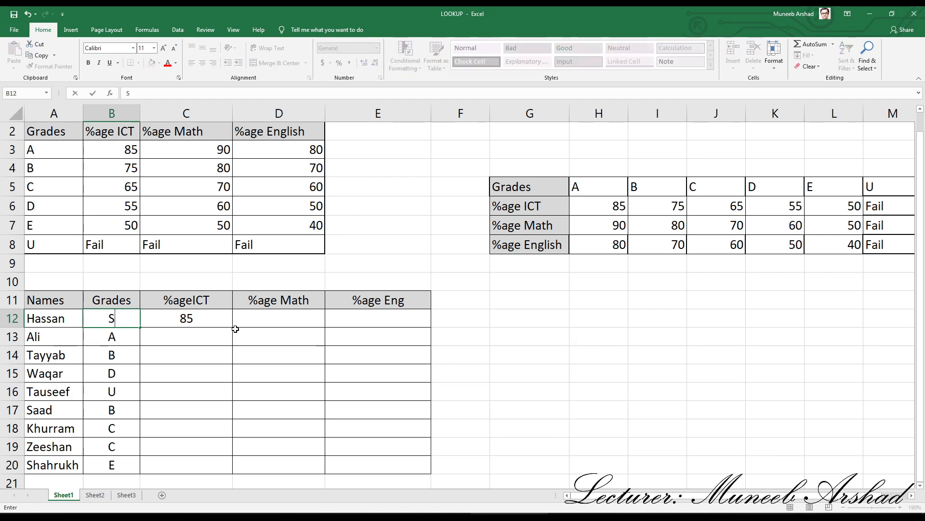
{"action": "key", "text": "Return"}
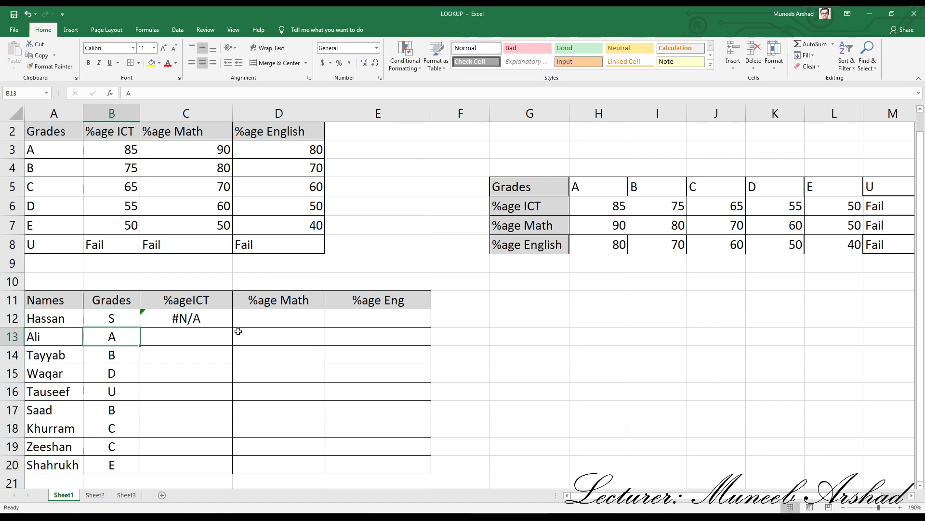
{"action": "left_click", "coordinate": [222, 318]}
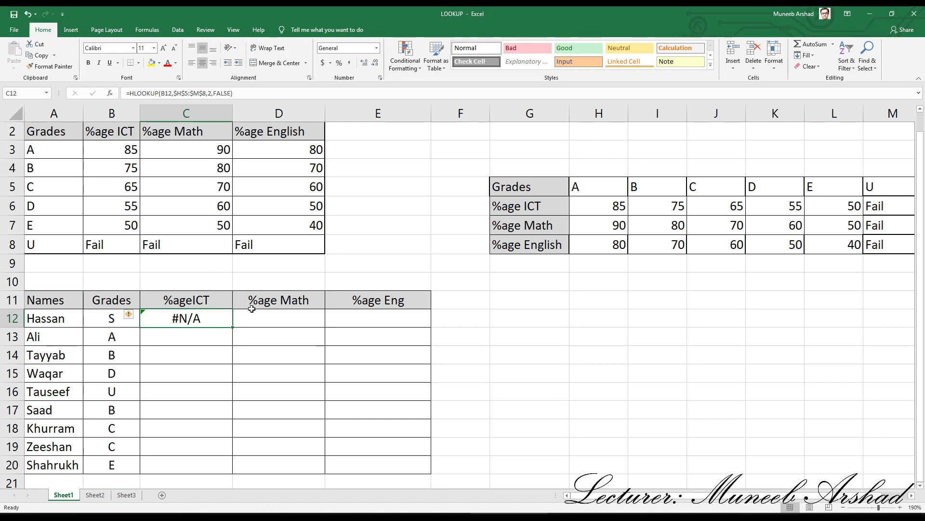
- Check the grade in B12 against the HLOOKUP in C12, and copy the formula down the %ageICT column to C20
{"action": "left_click", "coordinate": [110, 319]}
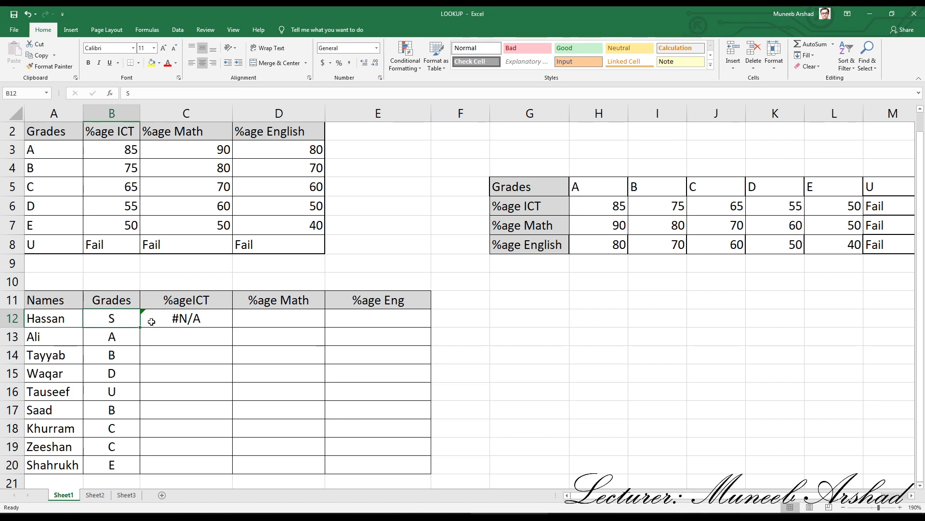
{"action": "left_click", "coordinate": [206, 317]}
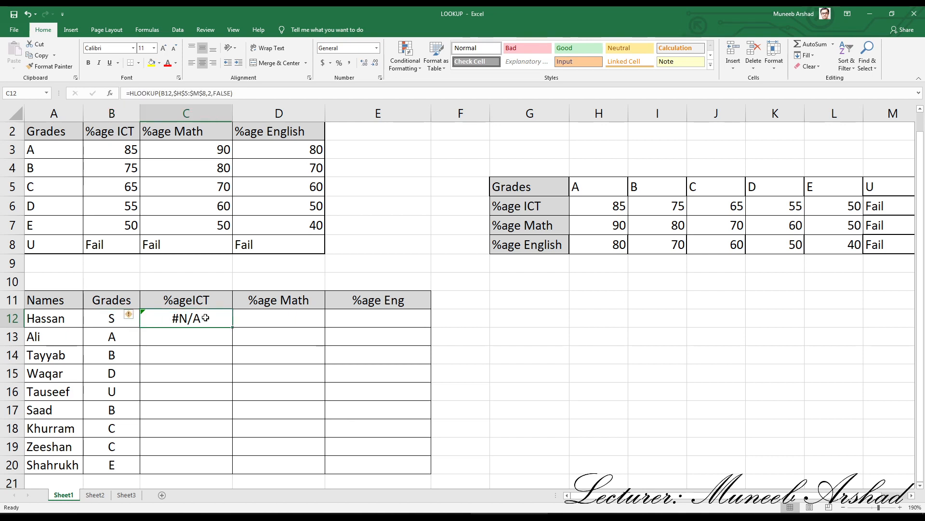
{"action": "left_click", "coordinate": [104, 324]}
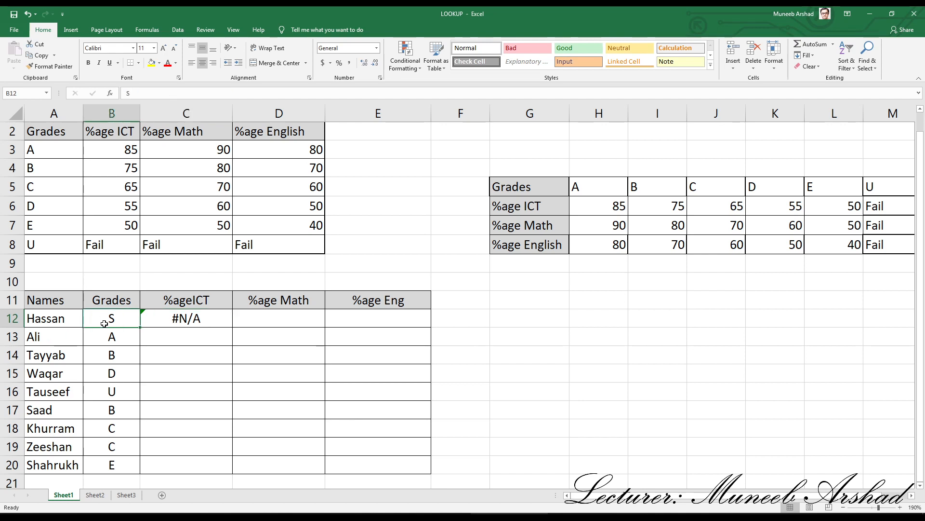
{"action": "left_click", "coordinate": [214, 319]}
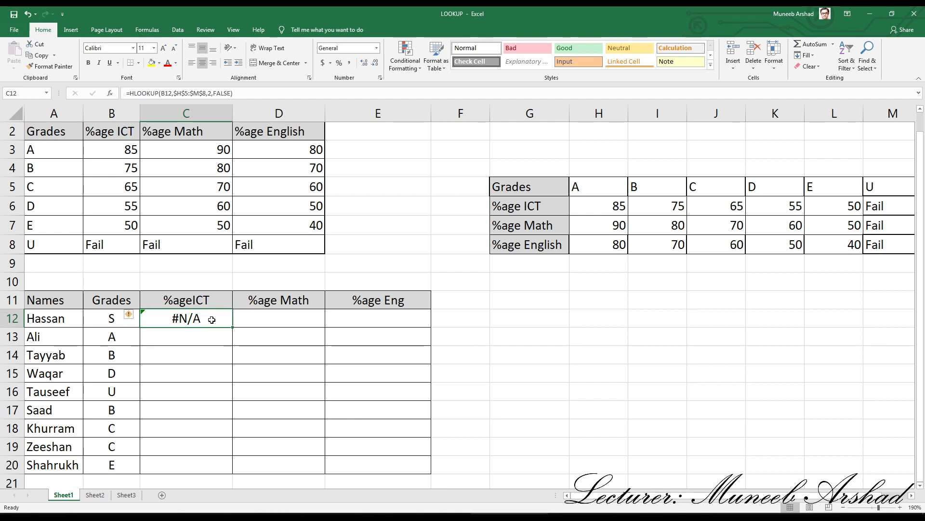
{"action": "left_click_drag", "start_coordinate": [232, 327], "coordinate": [230, 473]}
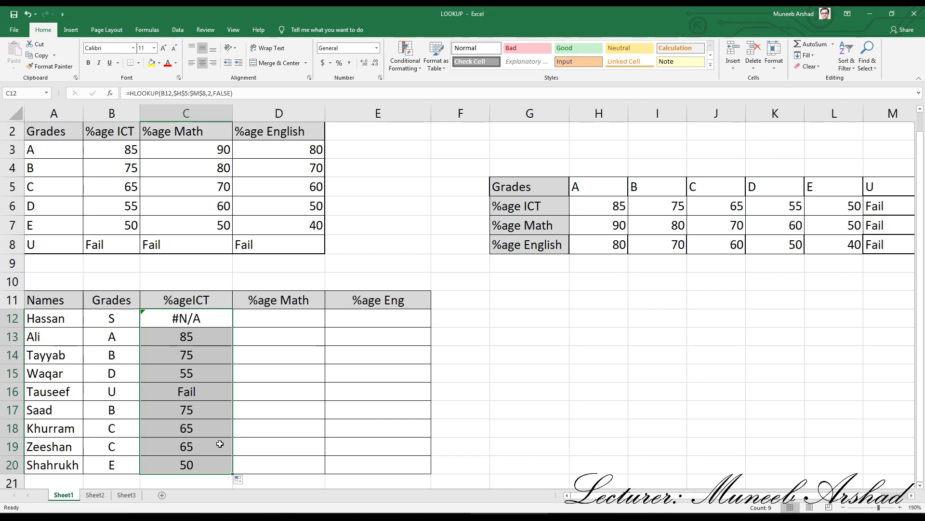
- Enter a VLOOKUP in D12 with lookup value B12, absolute table array $A$3:$D$8, column index 3 and 0 for an exact match
{"action": "left_click", "coordinate": [299, 320]}
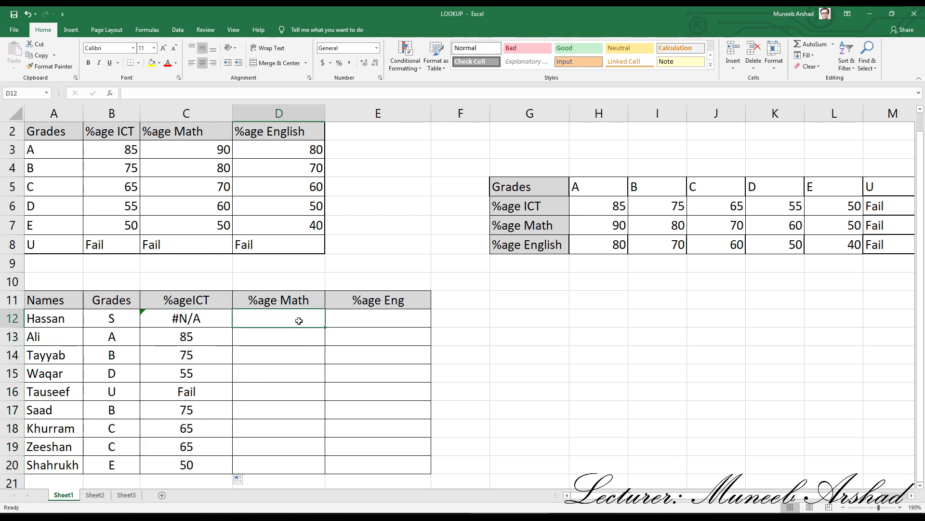
{"action": "type", "text": "=vlo"}
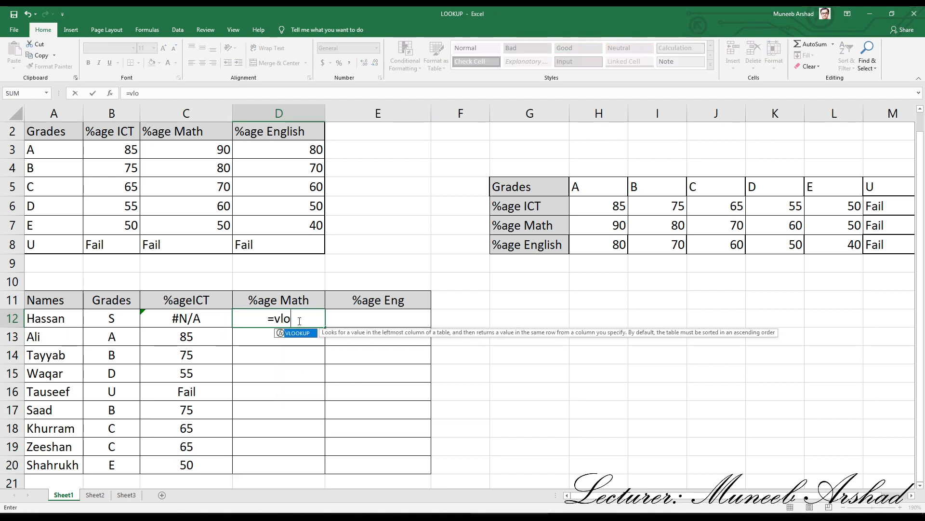
{"action": "type", "text": "okup("}
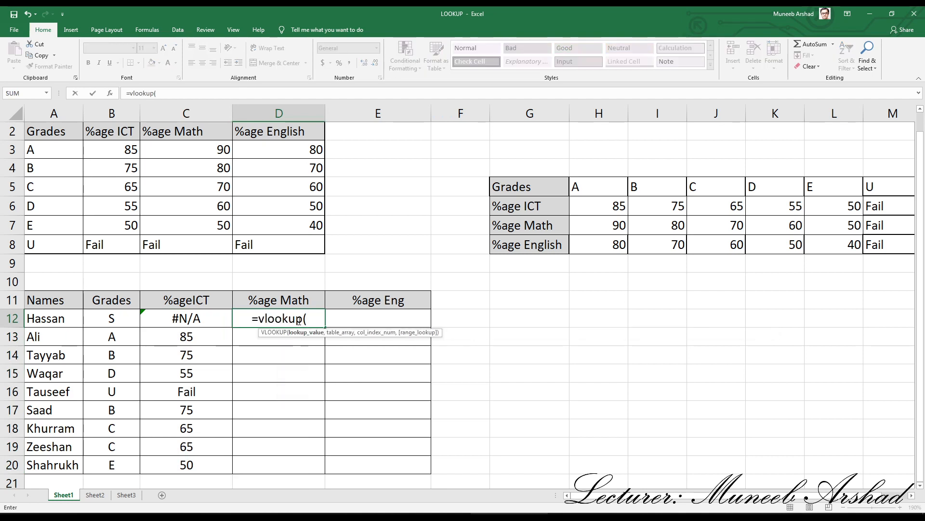
{"action": "left_click", "coordinate": [116, 316]}
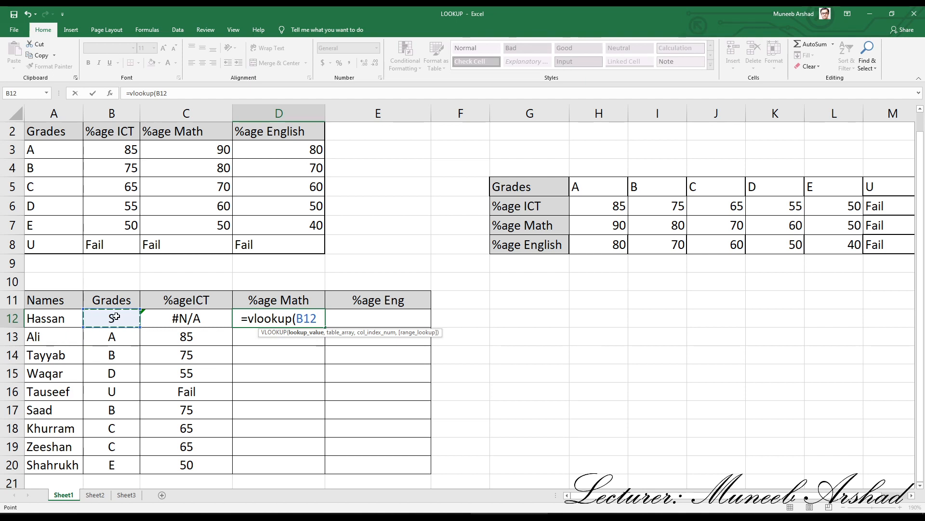
{"action": "type", "text": ","}
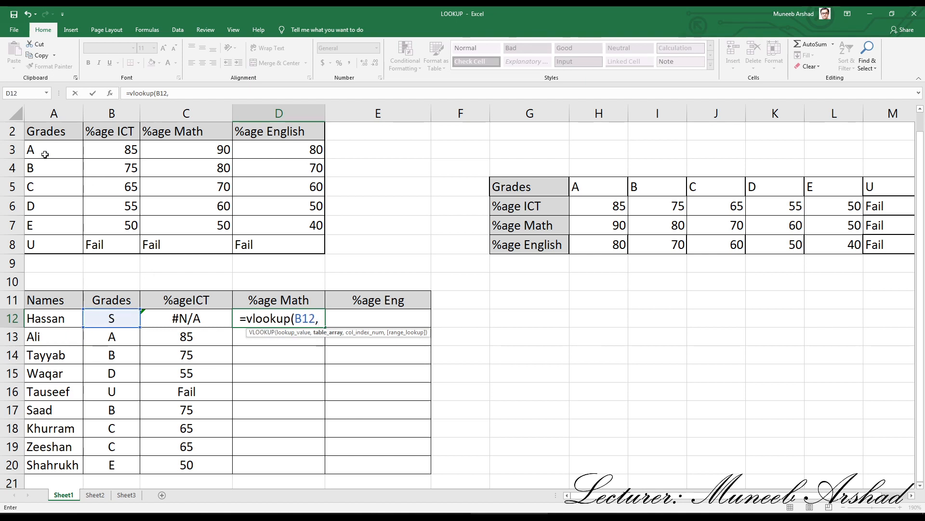
{"action": "left_click_drag", "start_coordinate": [43, 153], "coordinate": [270, 237]}
{"action": "key", "text": "F4"}
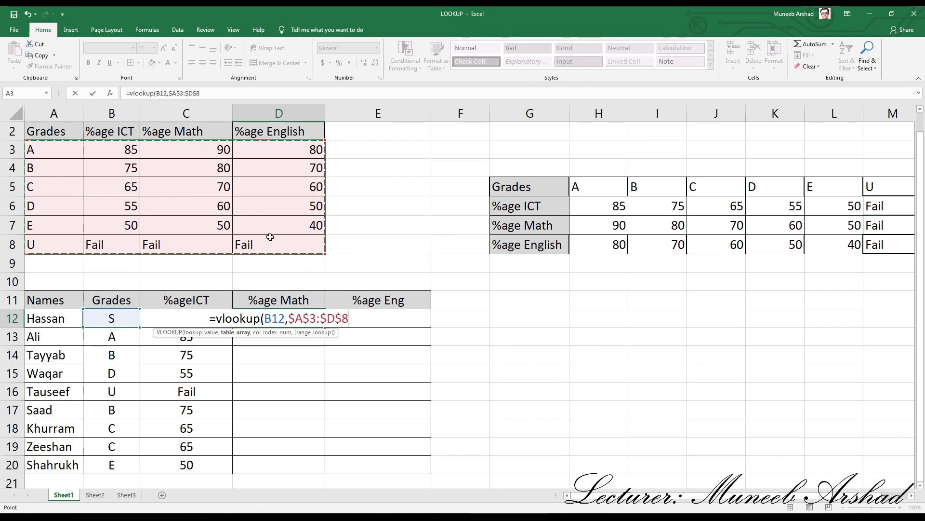
{"action": "type", "text": ",3"}
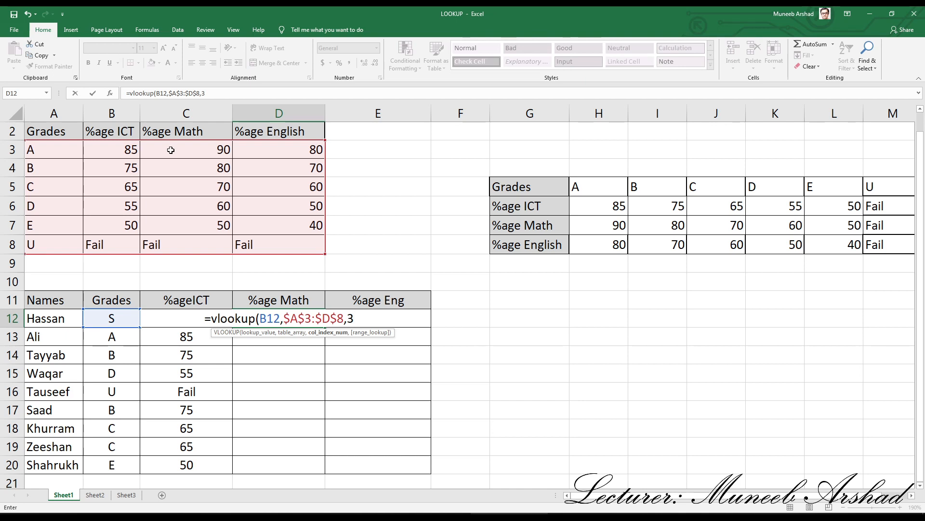
{"action": "type", "text": ",0"}
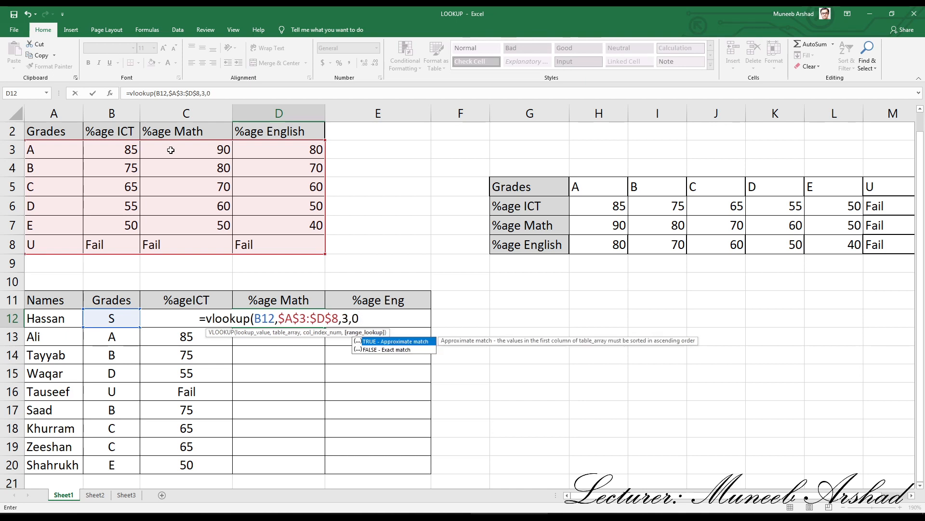
{"action": "key", "text": "Return"}
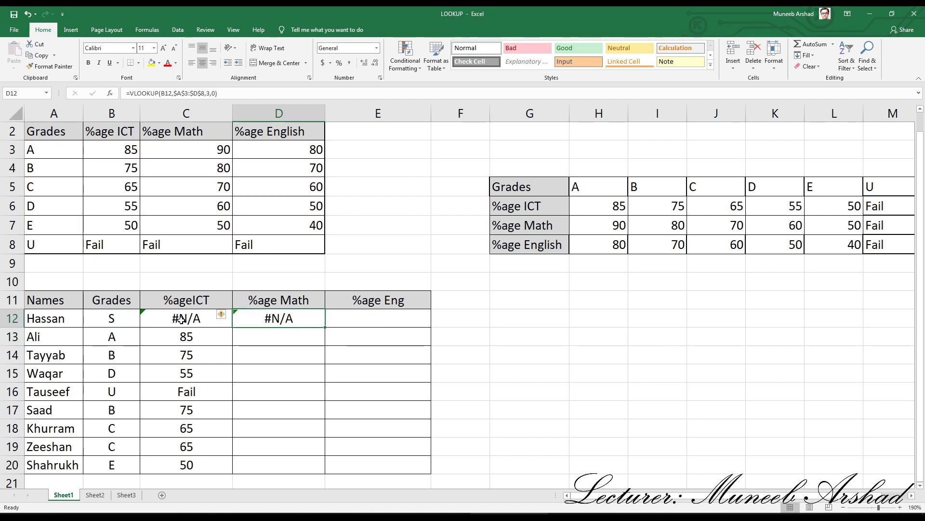
- Compare the grade in B12 with the grade list A3:A8, and copy the D12 VLOOKUP down the %age Math column to D20
{"action": "left_click", "coordinate": [111, 324]}
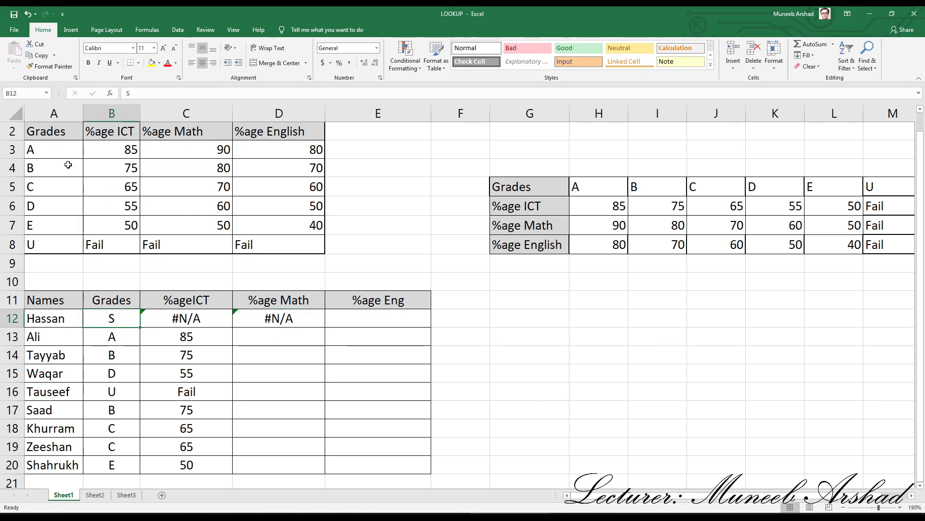
{"action": "left_click_drag", "start_coordinate": [49, 152], "coordinate": [46, 244]}
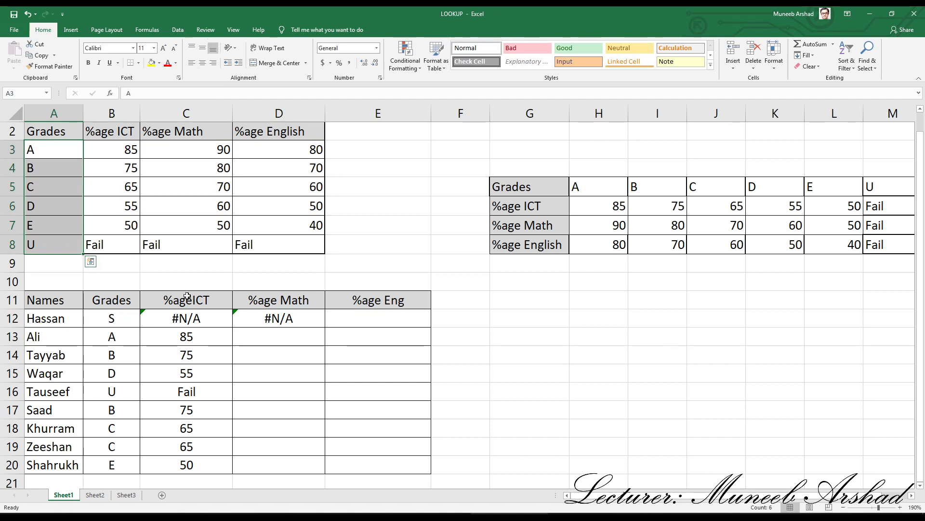
{"action": "left_click", "coordinate": [253, 317]}
{"action": "left_click_drag", "start_coordinate": [326, 330], "coordinate": [323, 468]}
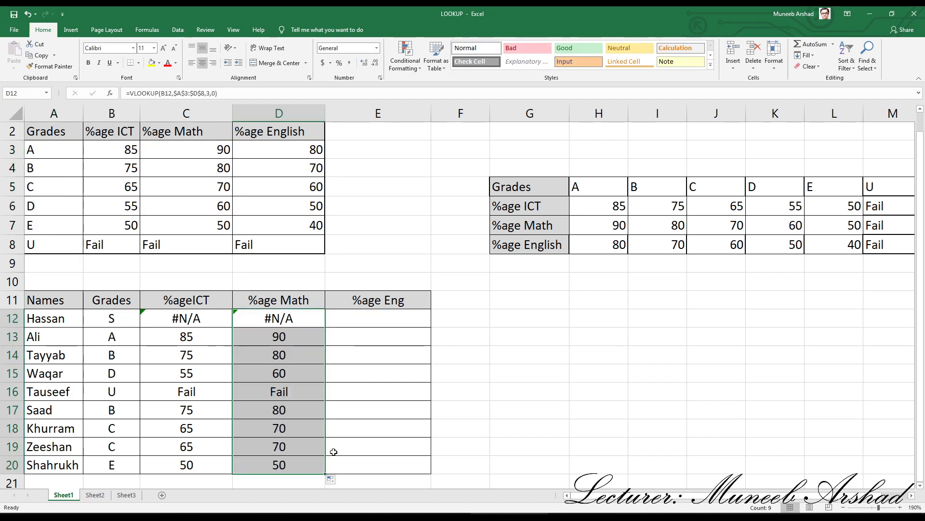